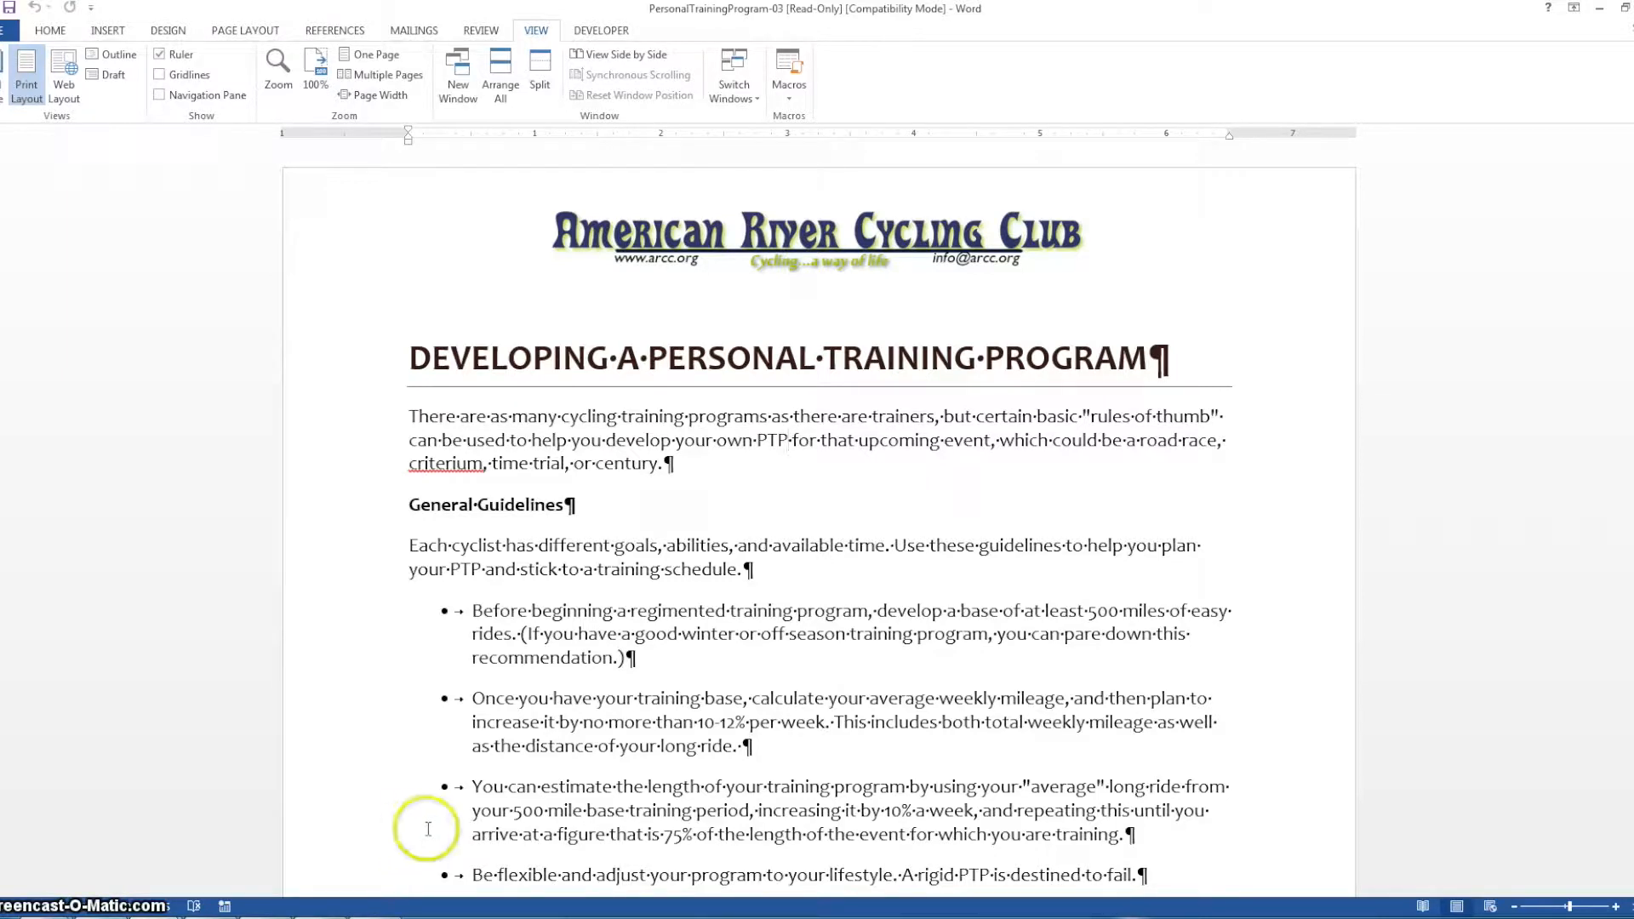
Insert a footnote after "PTP" in the introductory paragraph with the text "Reference to page 4"
{"action": "left_click", "coordinate": [816, 439]}
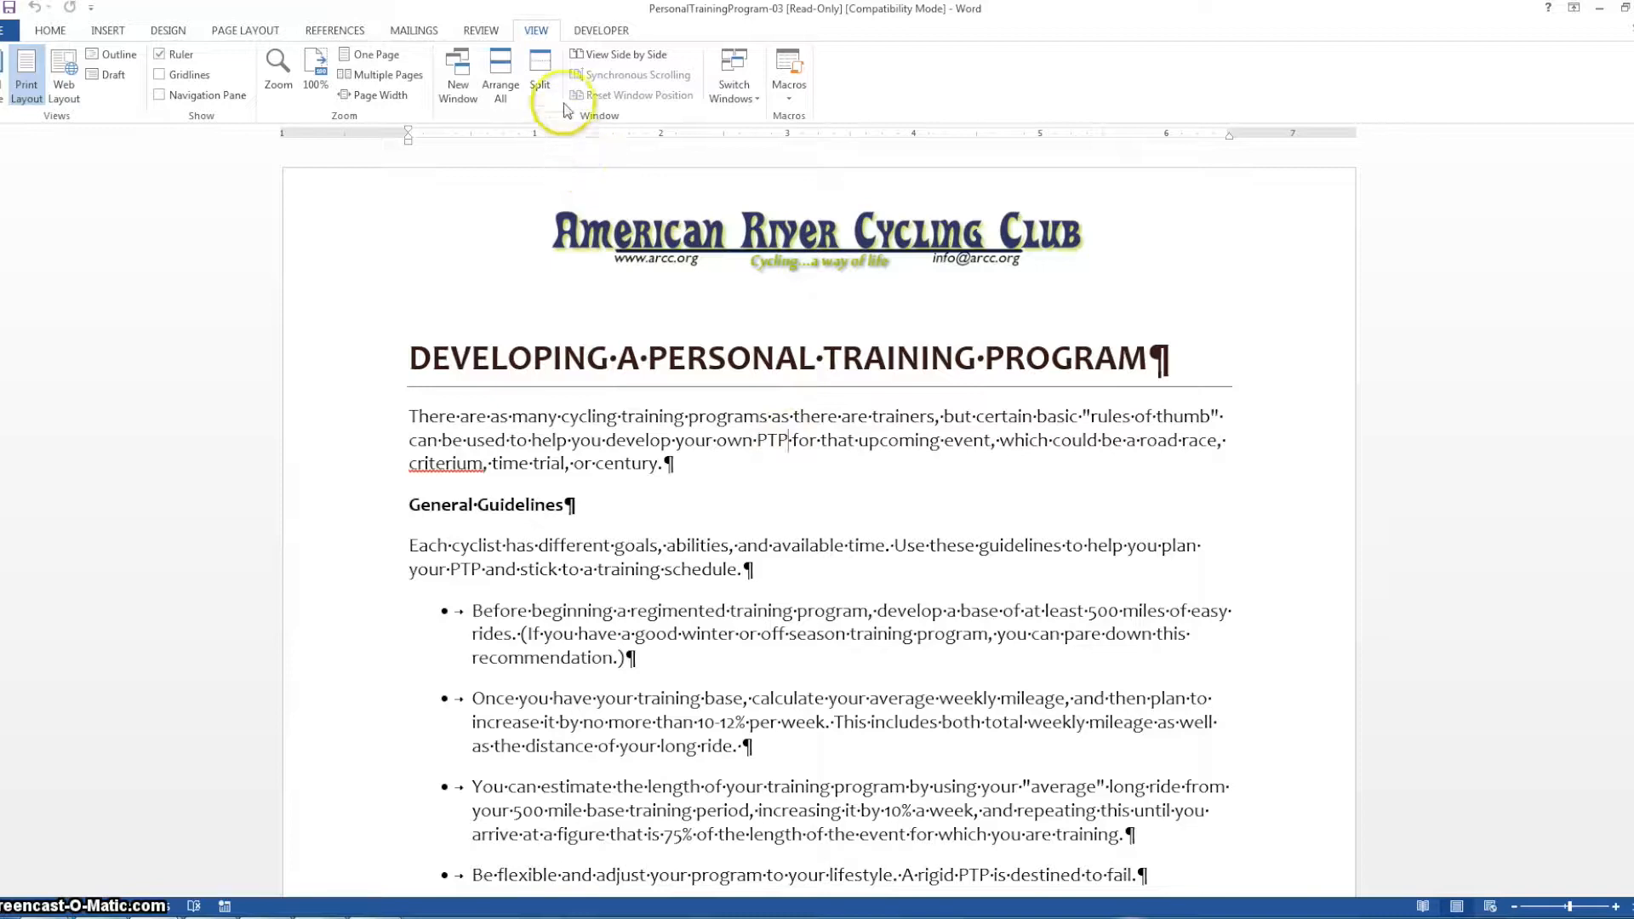
{"action": "left_click", "coordinate": [329, 32]}
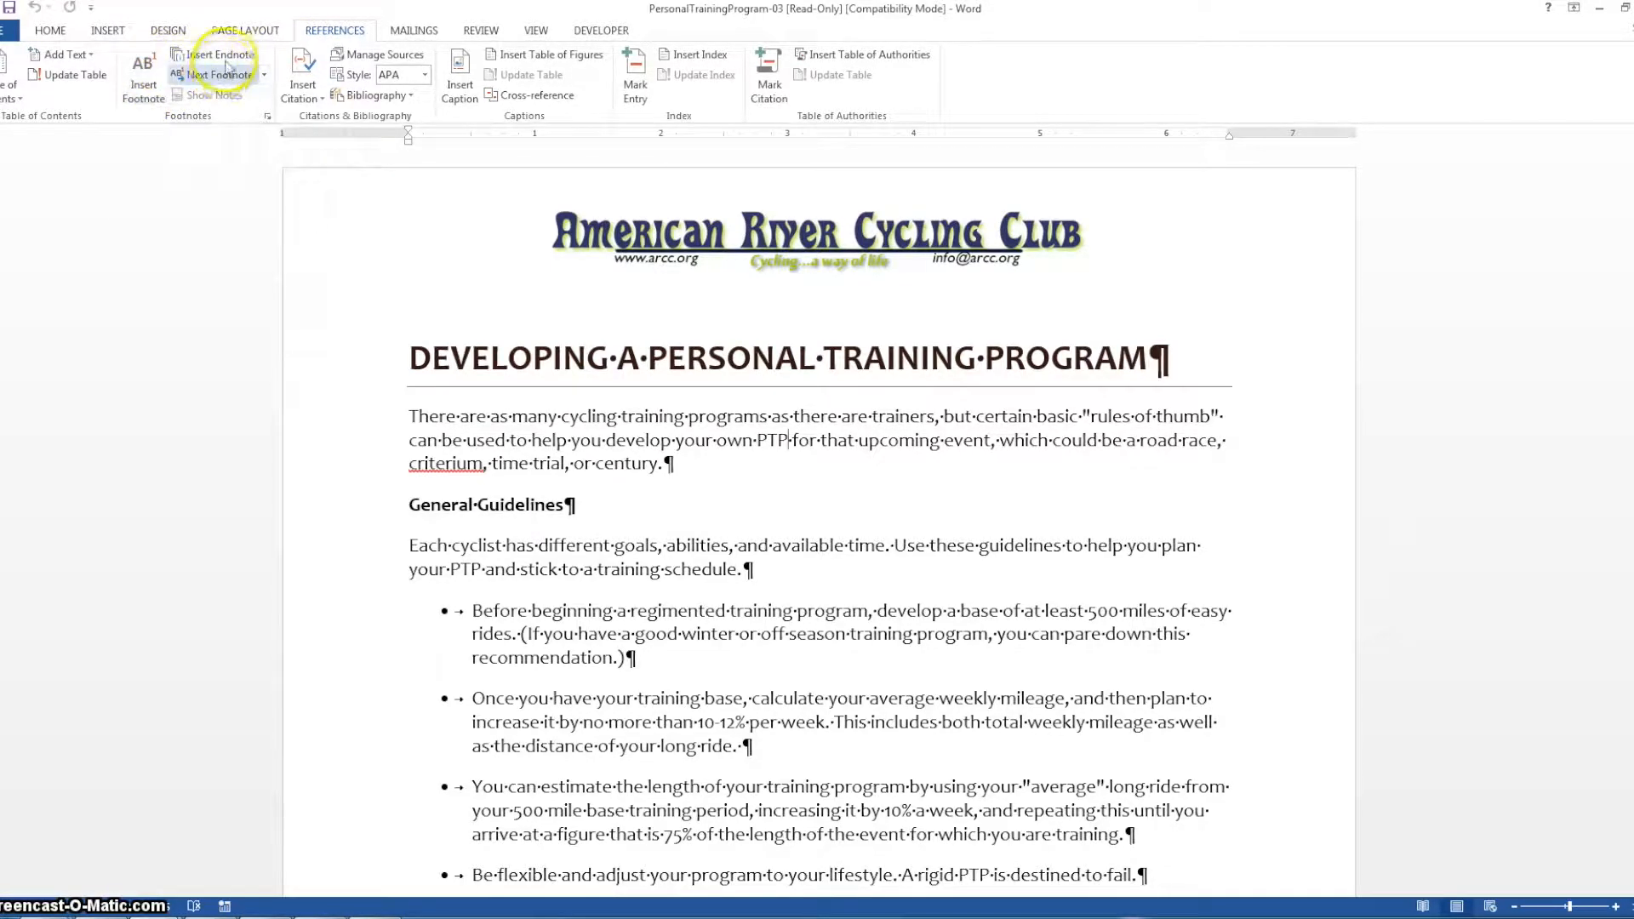
{"action": "left_click", "coordinate": [144, 73]}
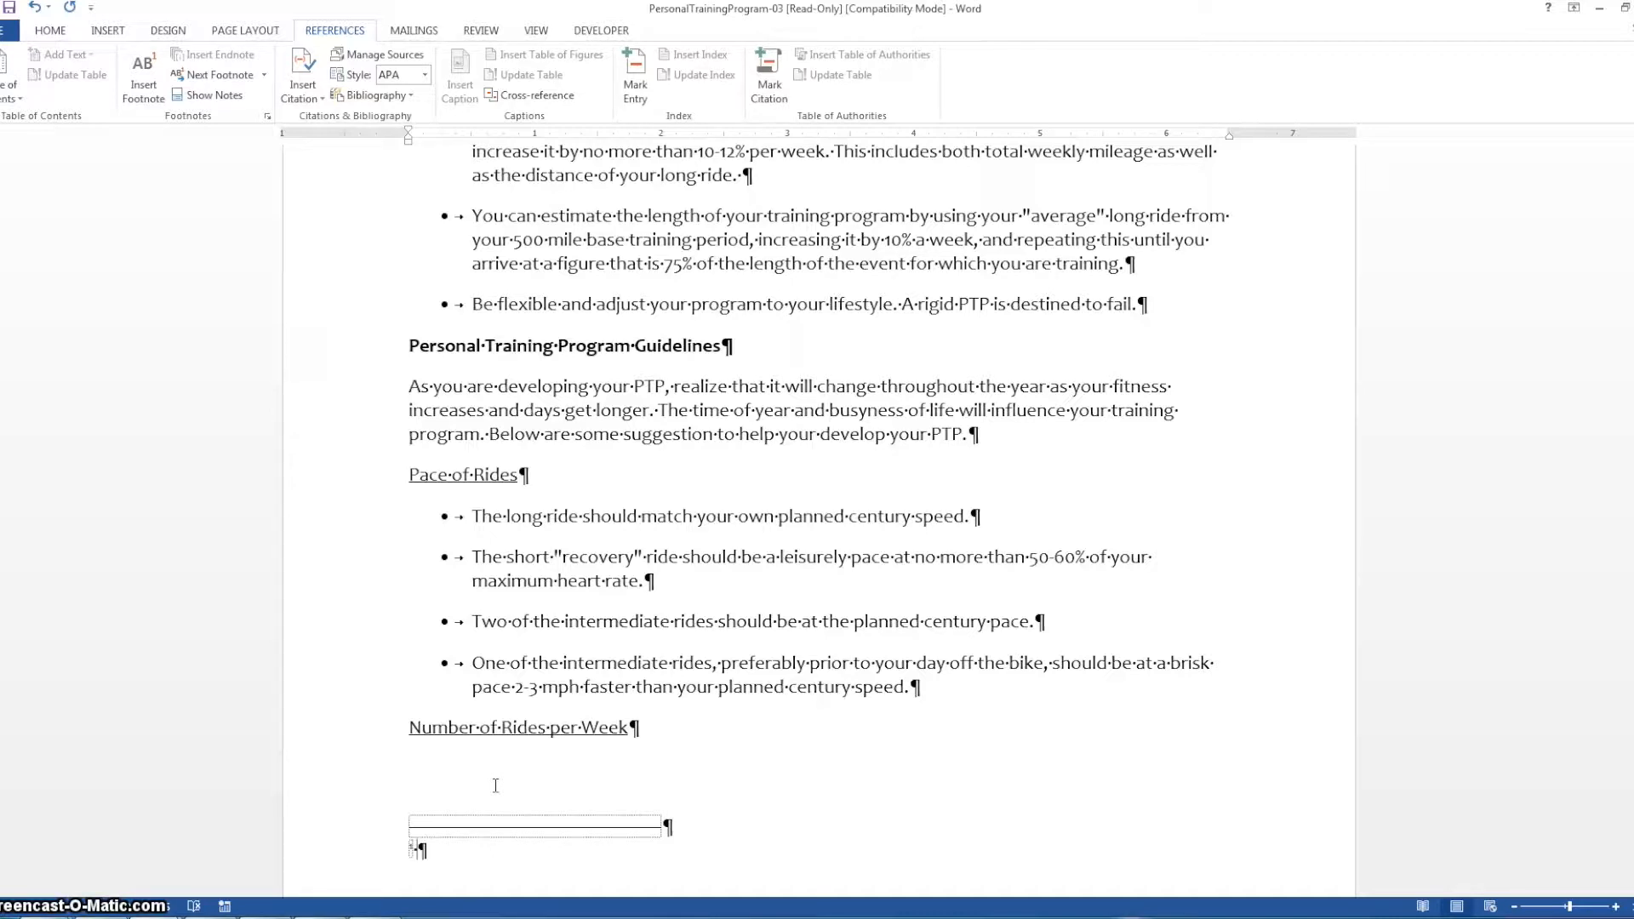
{"action": "type", "text": "Reference t"}
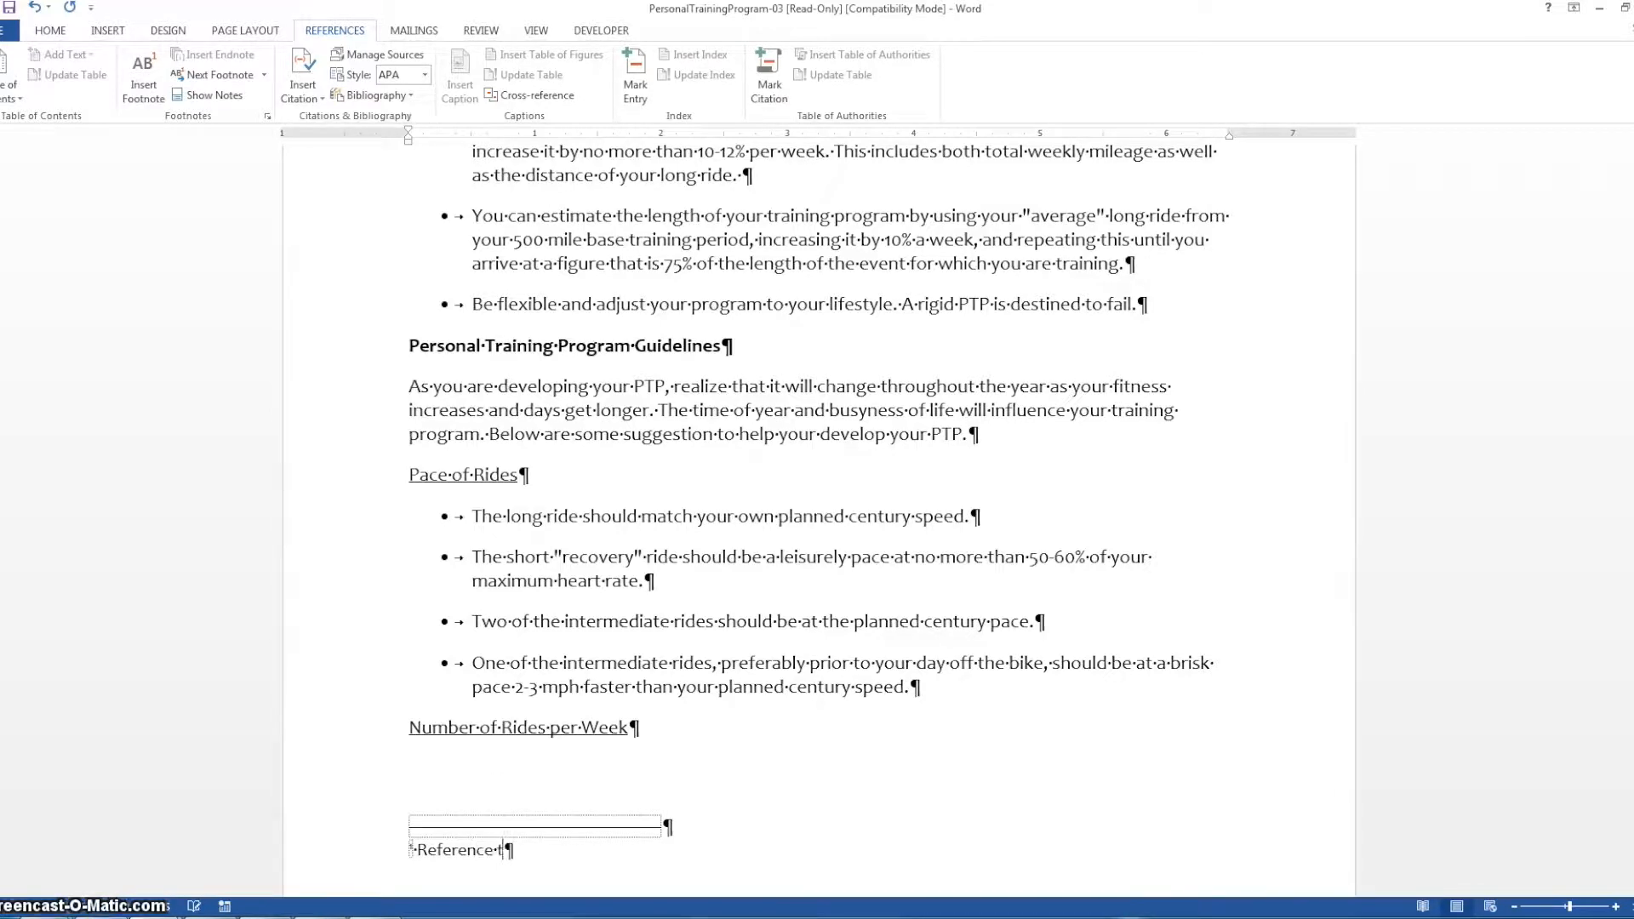
{"action": "type", "text": "o page 4"}
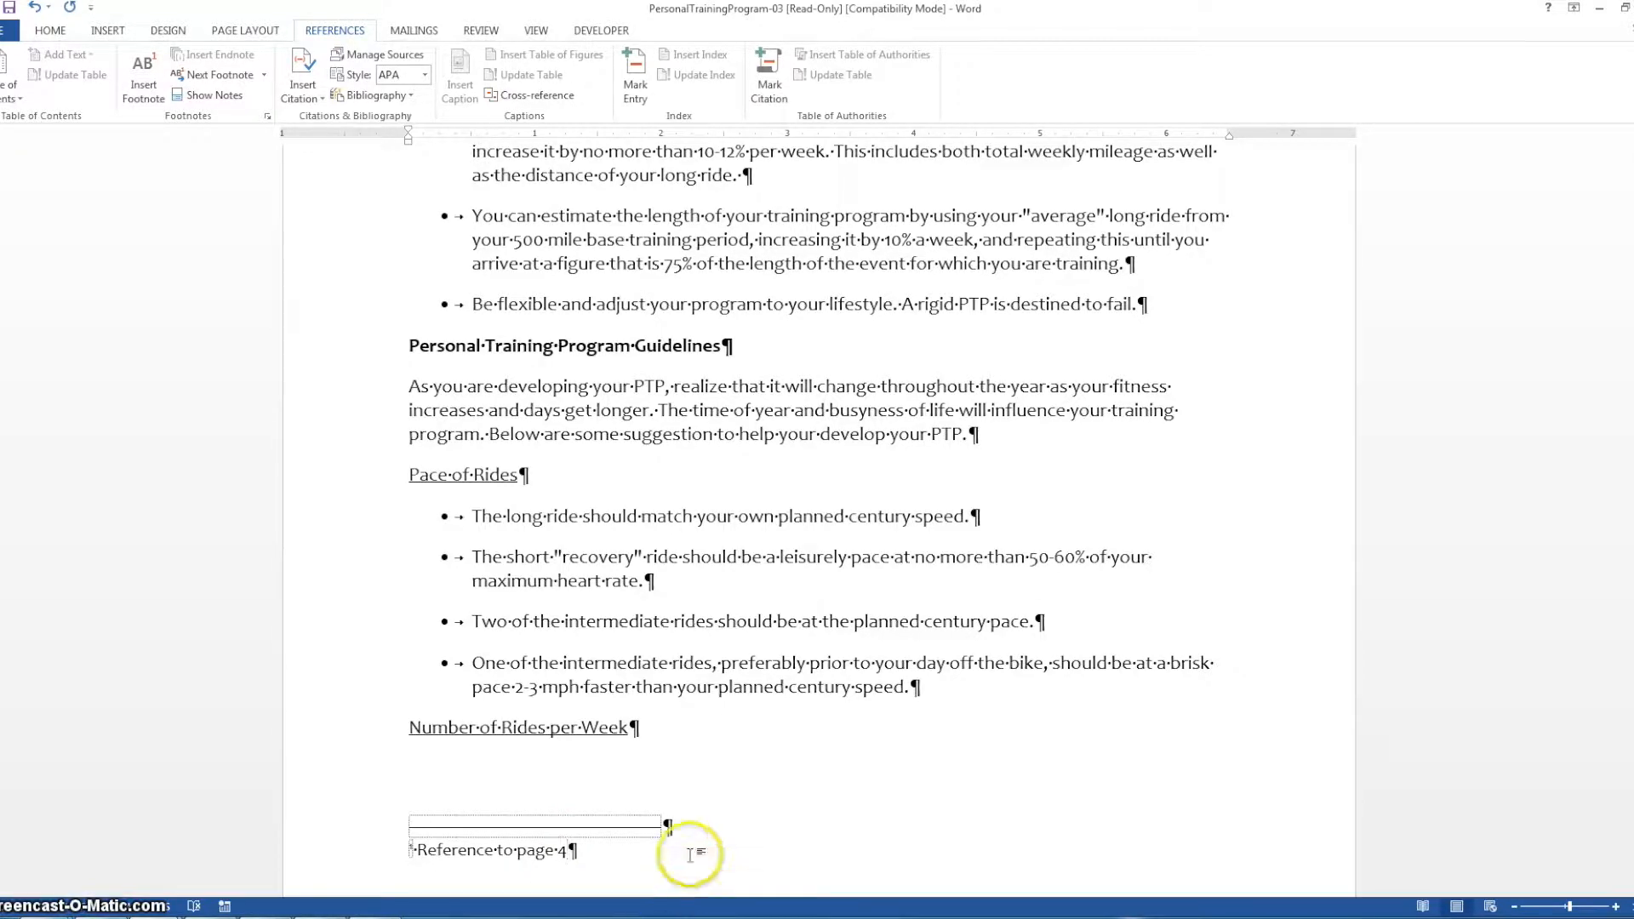
{"action": "left_click", "coordinate": [678, 684]}
Insert an endnote after "10-12% per week." with the text "Reference page 6 and 7 to see further instructions"
{"action": "scroll", "coordinate": [678, 684], "scroll_direction": "up", "scroll_amount": 8}
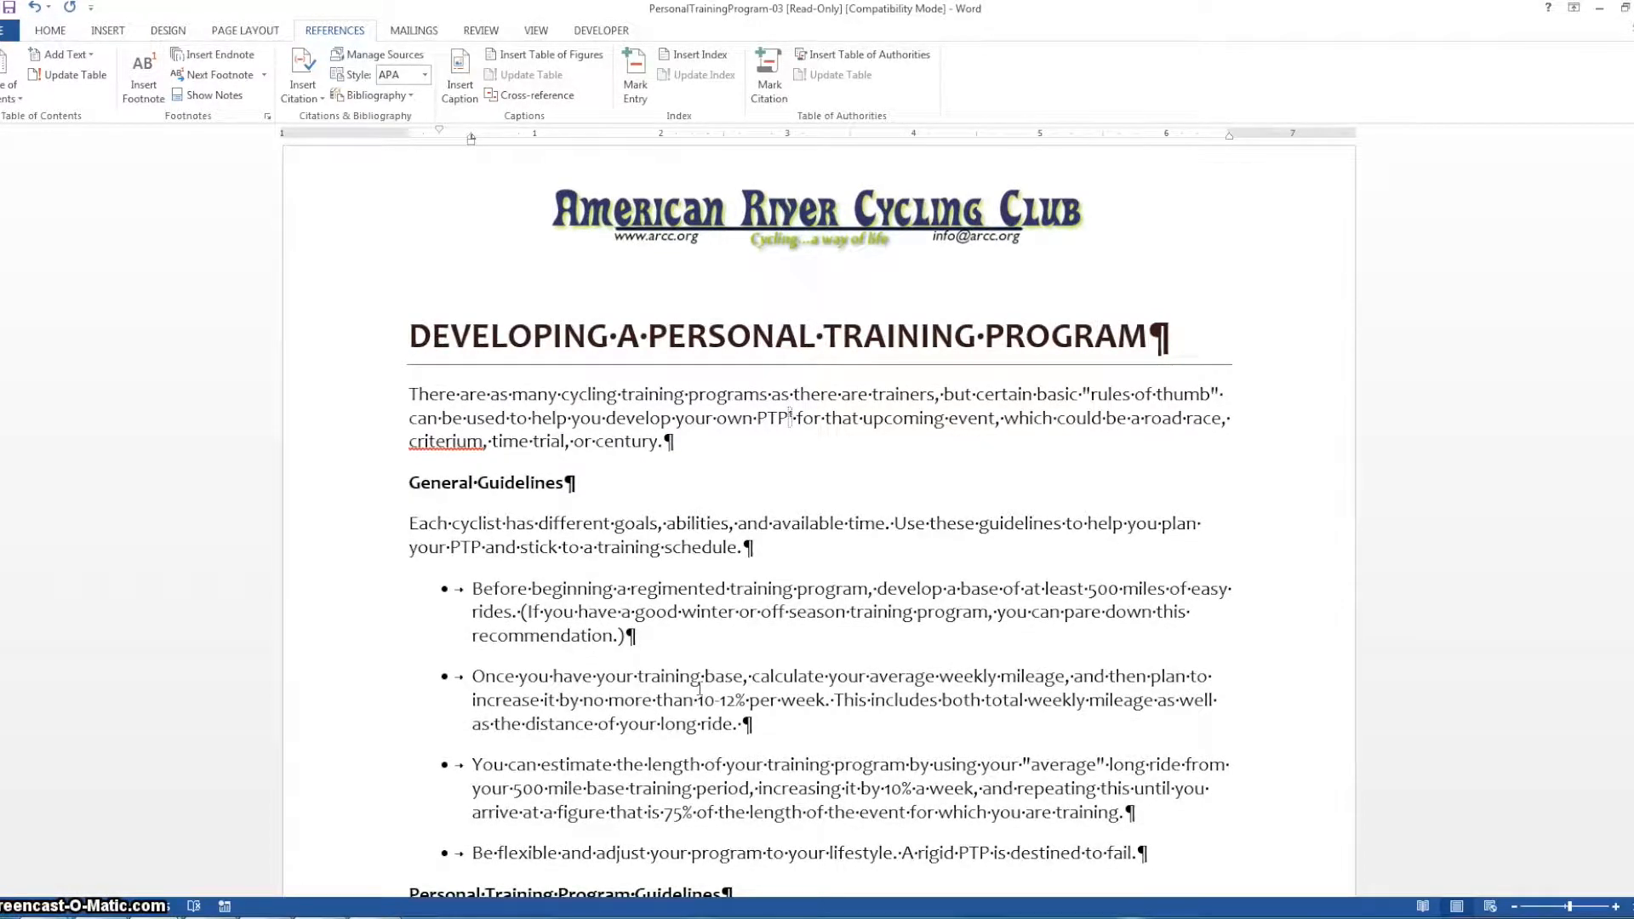
{"action": "left_click", "coordinate": [830, 703]}
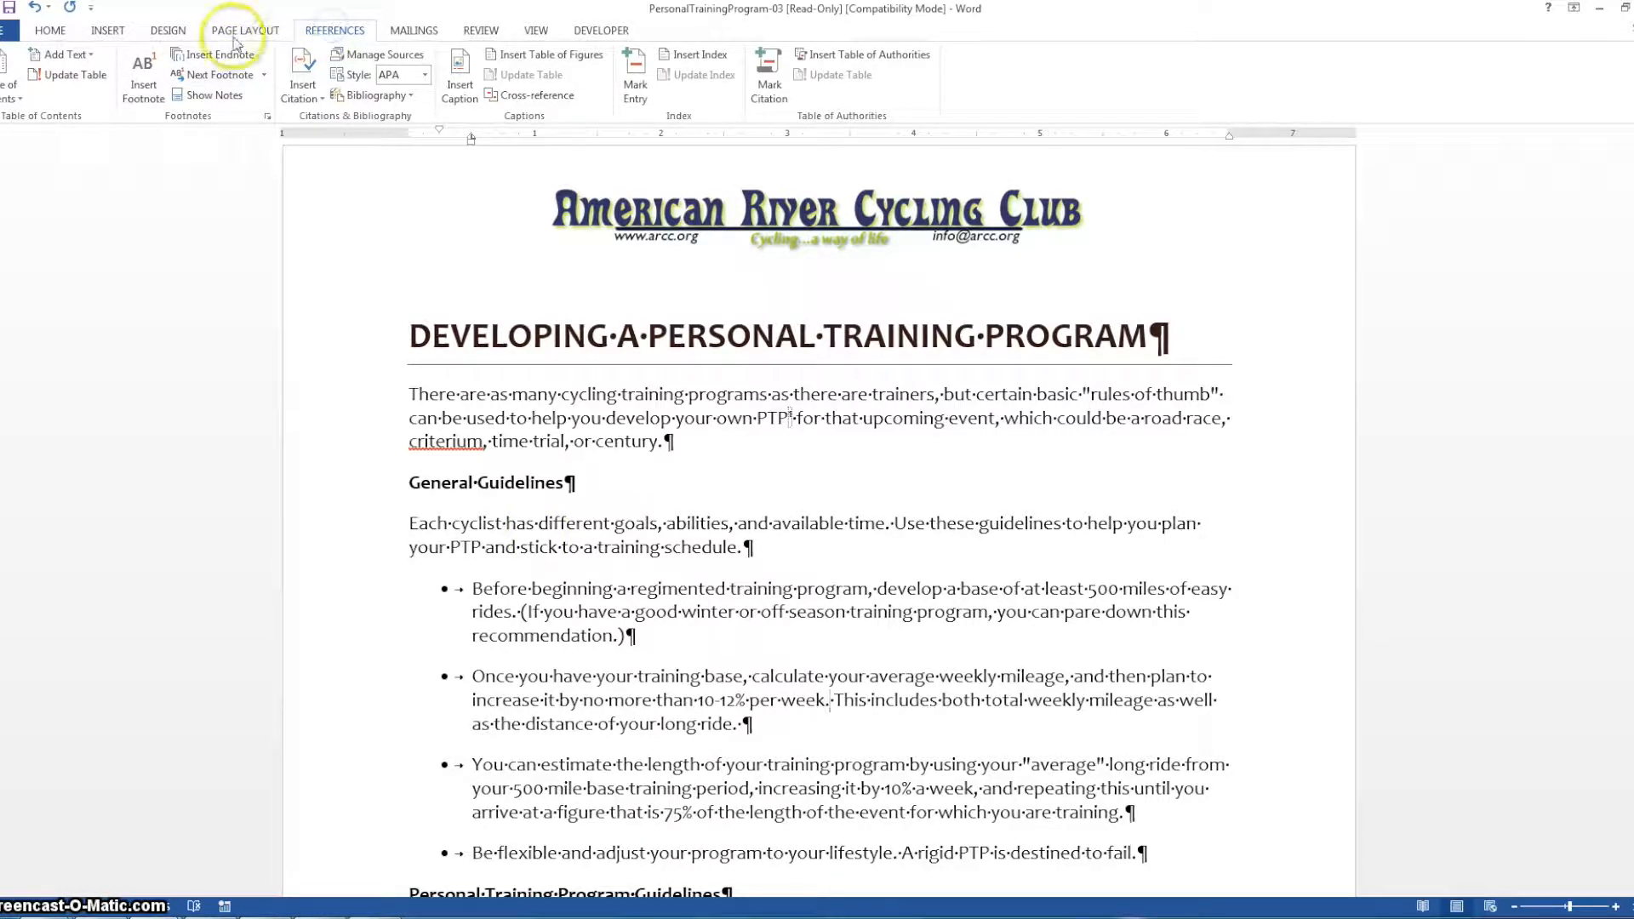
{"action": "left_click", "coordinate": [210, 56]}
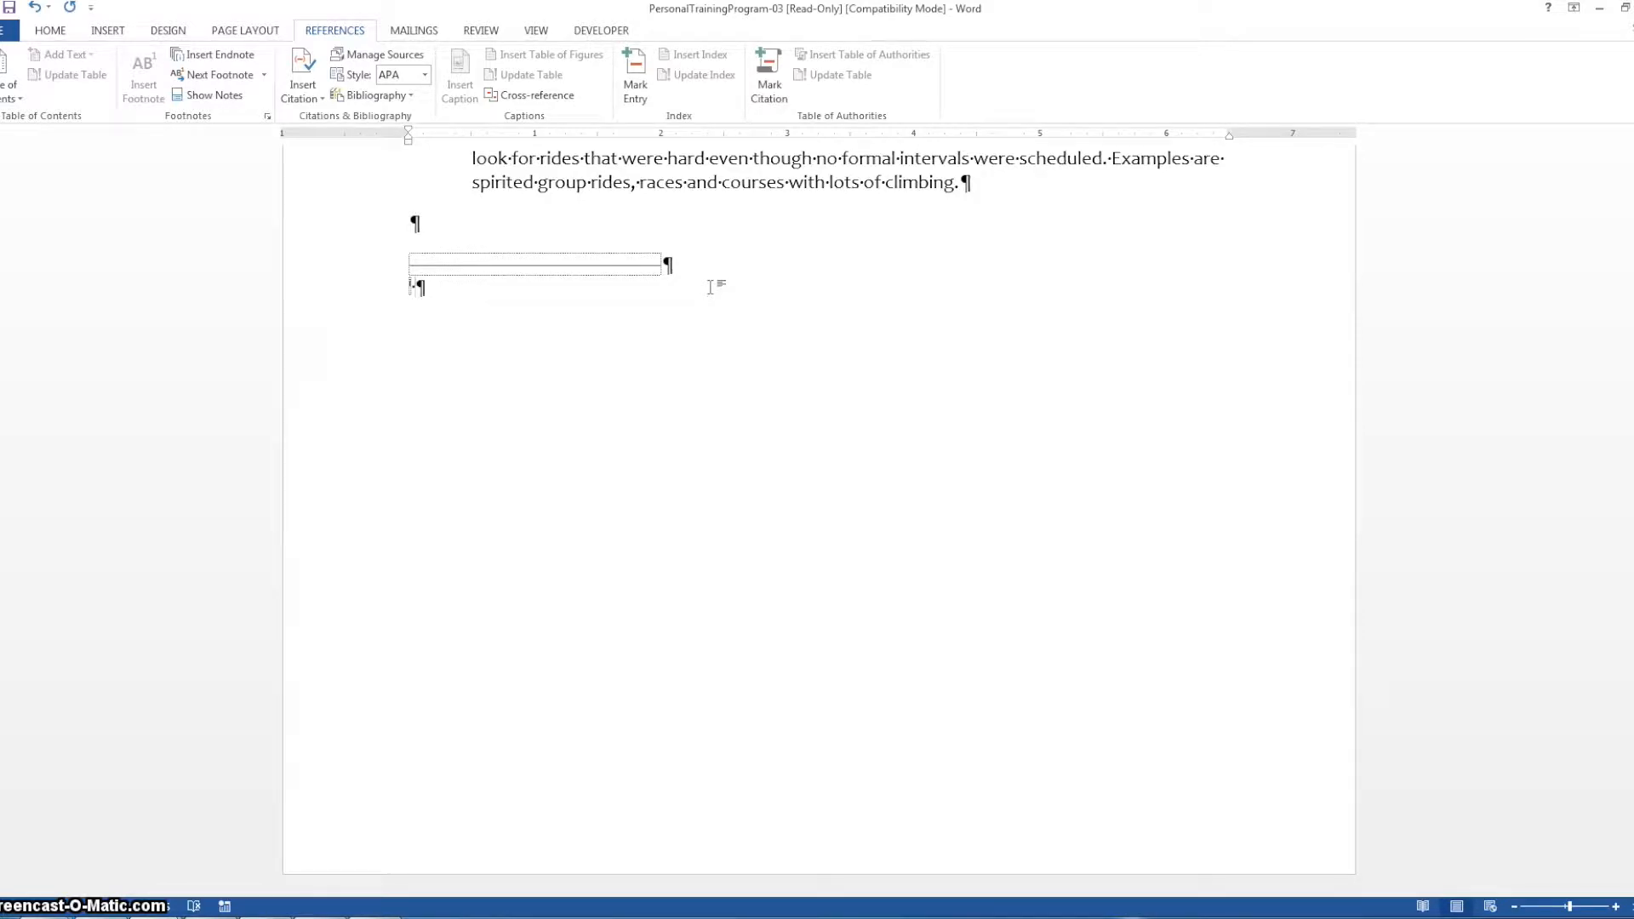
{"action": "type", "text": "Reference page 6 and 7"}
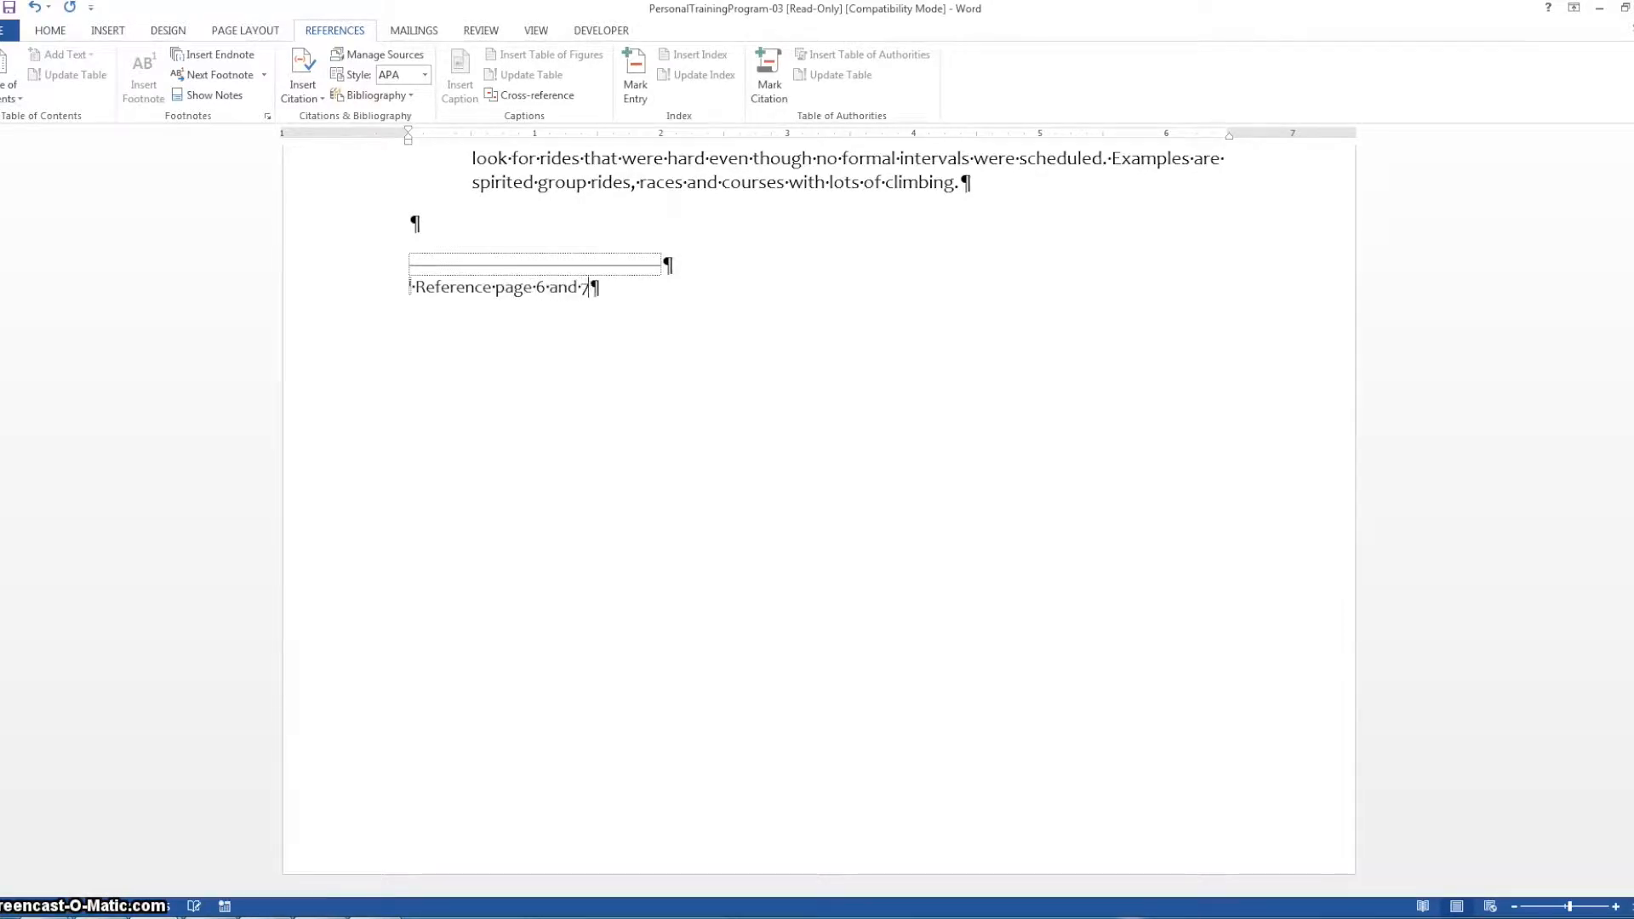
{"action": "type", "text": " to see further instructions"}
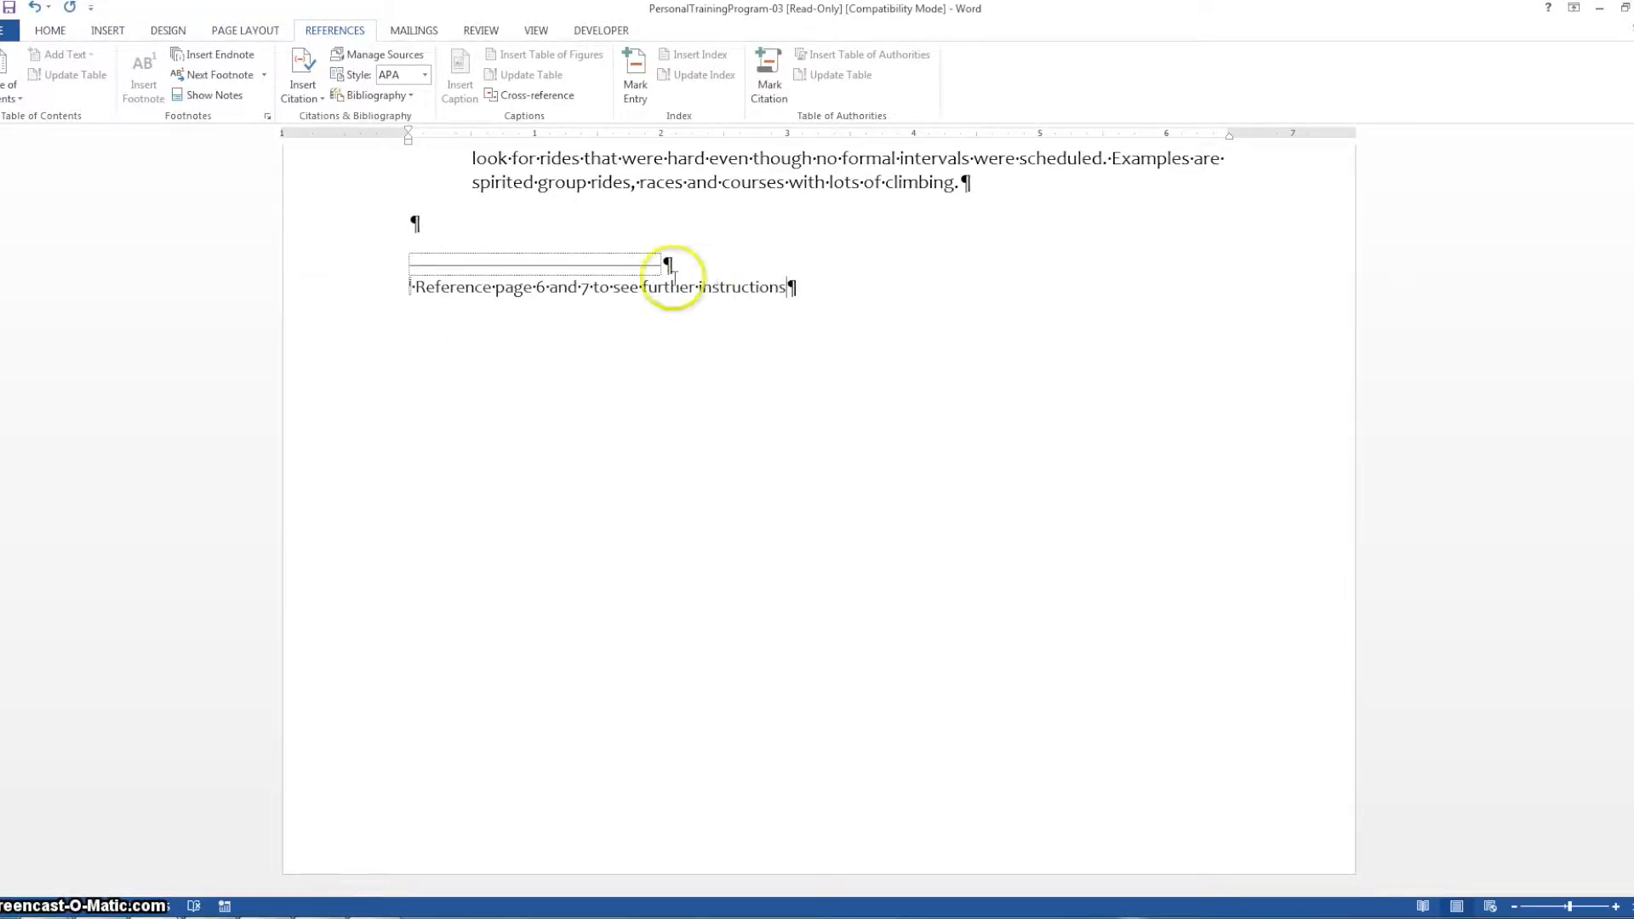
{"action": "left_click", "coordinate": [664, 183]}
Review the footnote and endnote texts and compare them with their reference marks in the body text
{"action": "scroll", "coordinate": [521, 386], "scroll_direction": "up", "scroll_amount": 3}
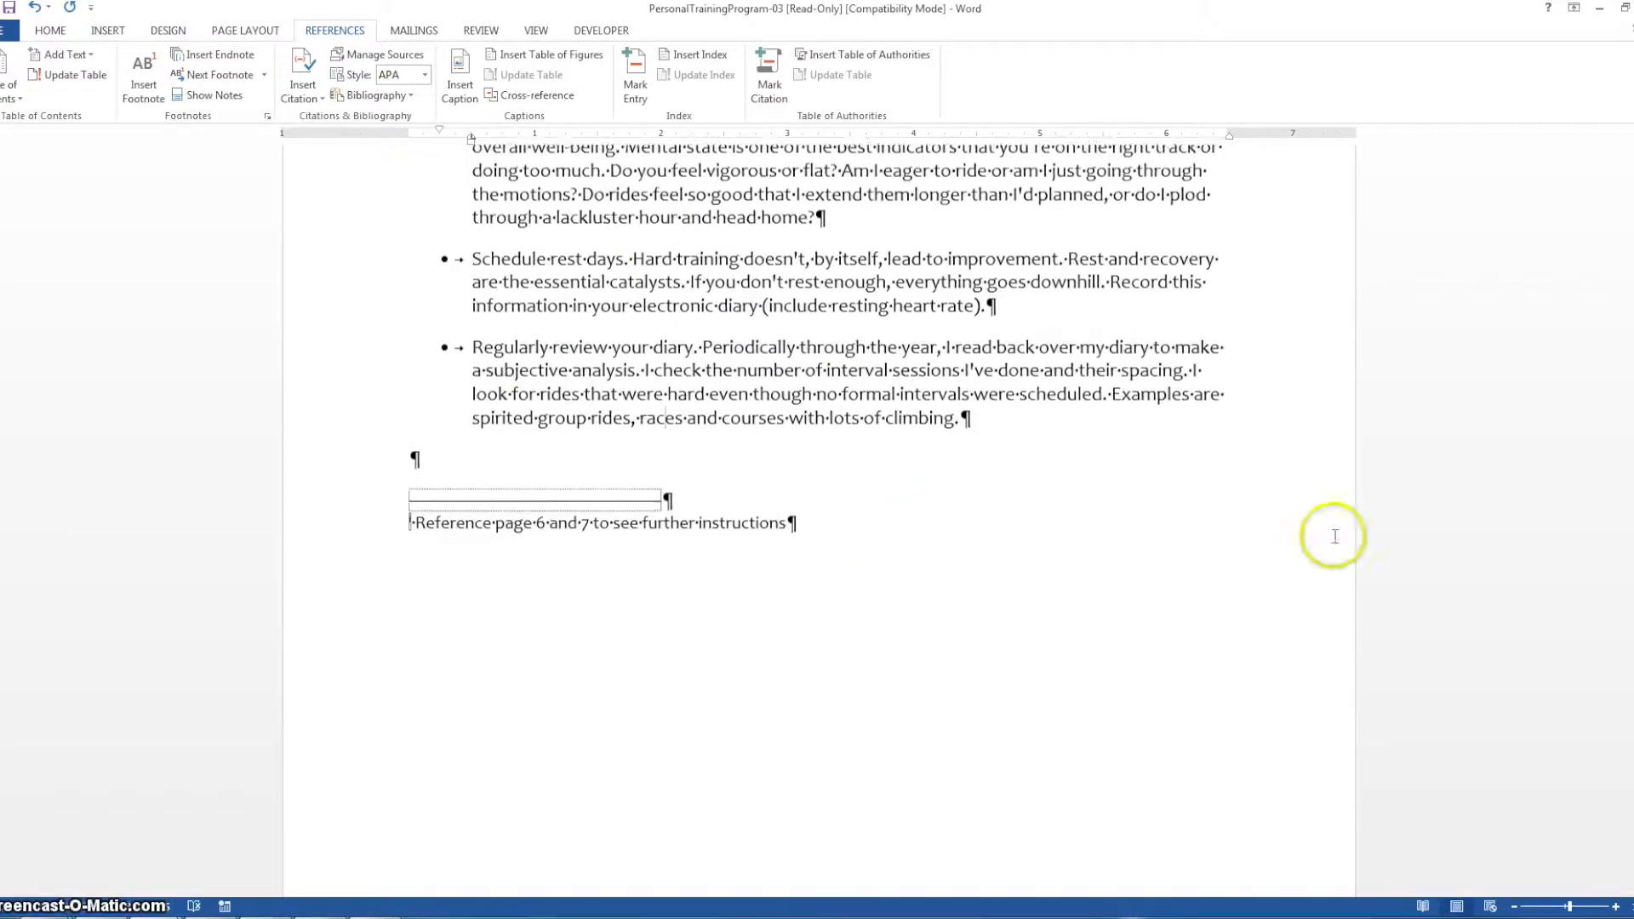
{"action": "left_click_drag", "start_coordinate": [1633, 757], "coordinate": [1633, 269]}
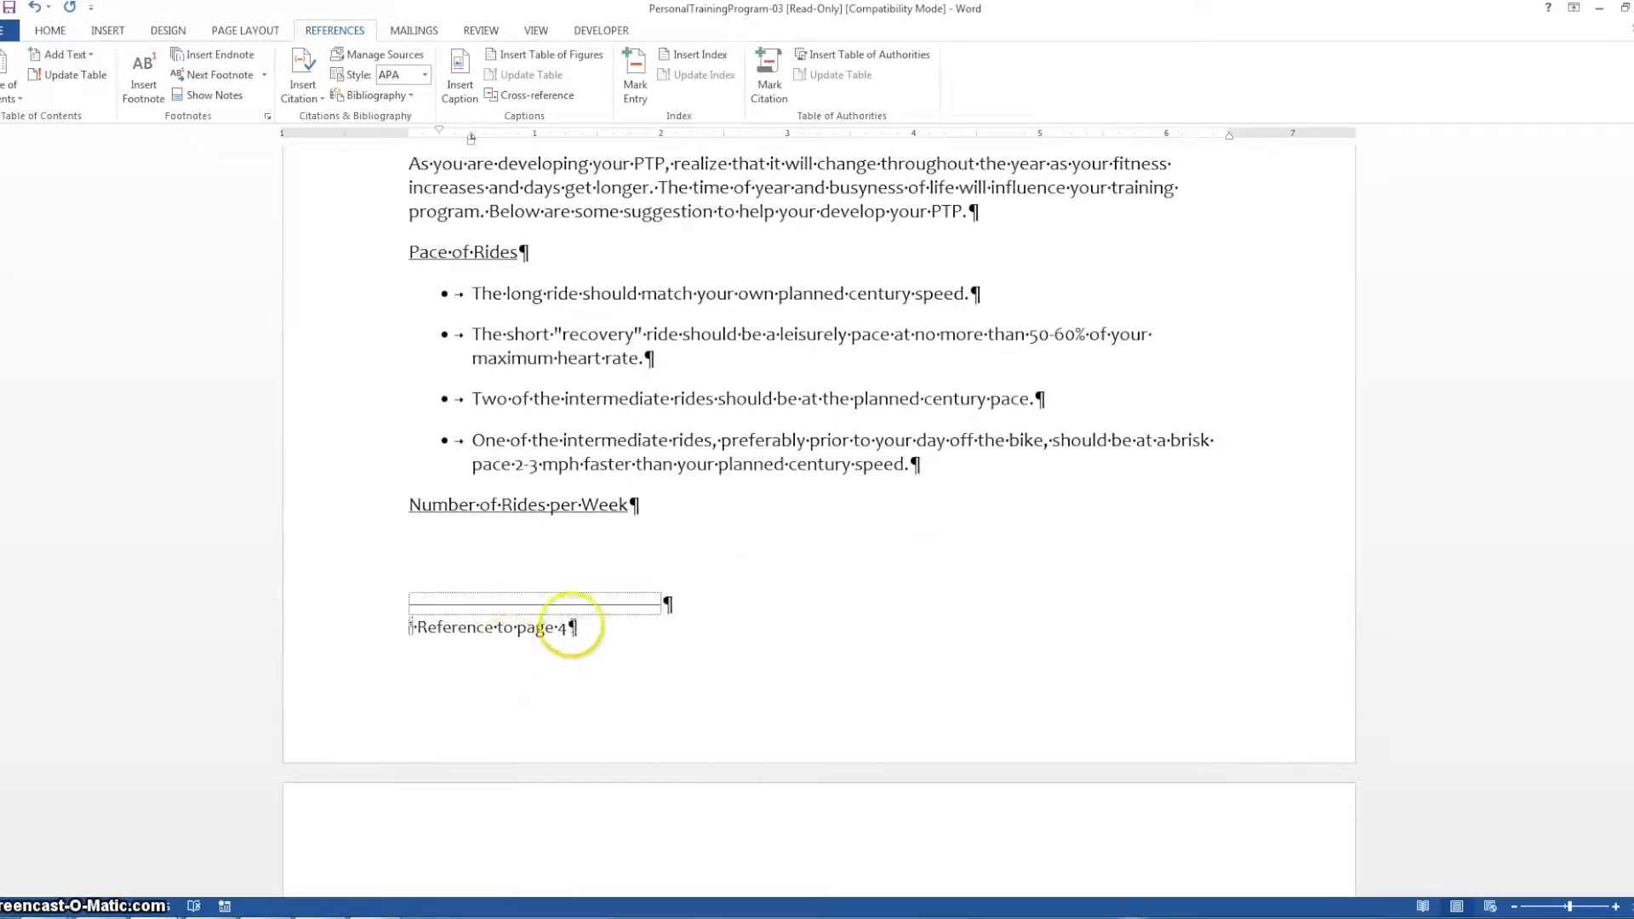
{"action": "scroll", "coordinate": [1302, 492], "scroll_direction": "up", "scroll_amount": 6}
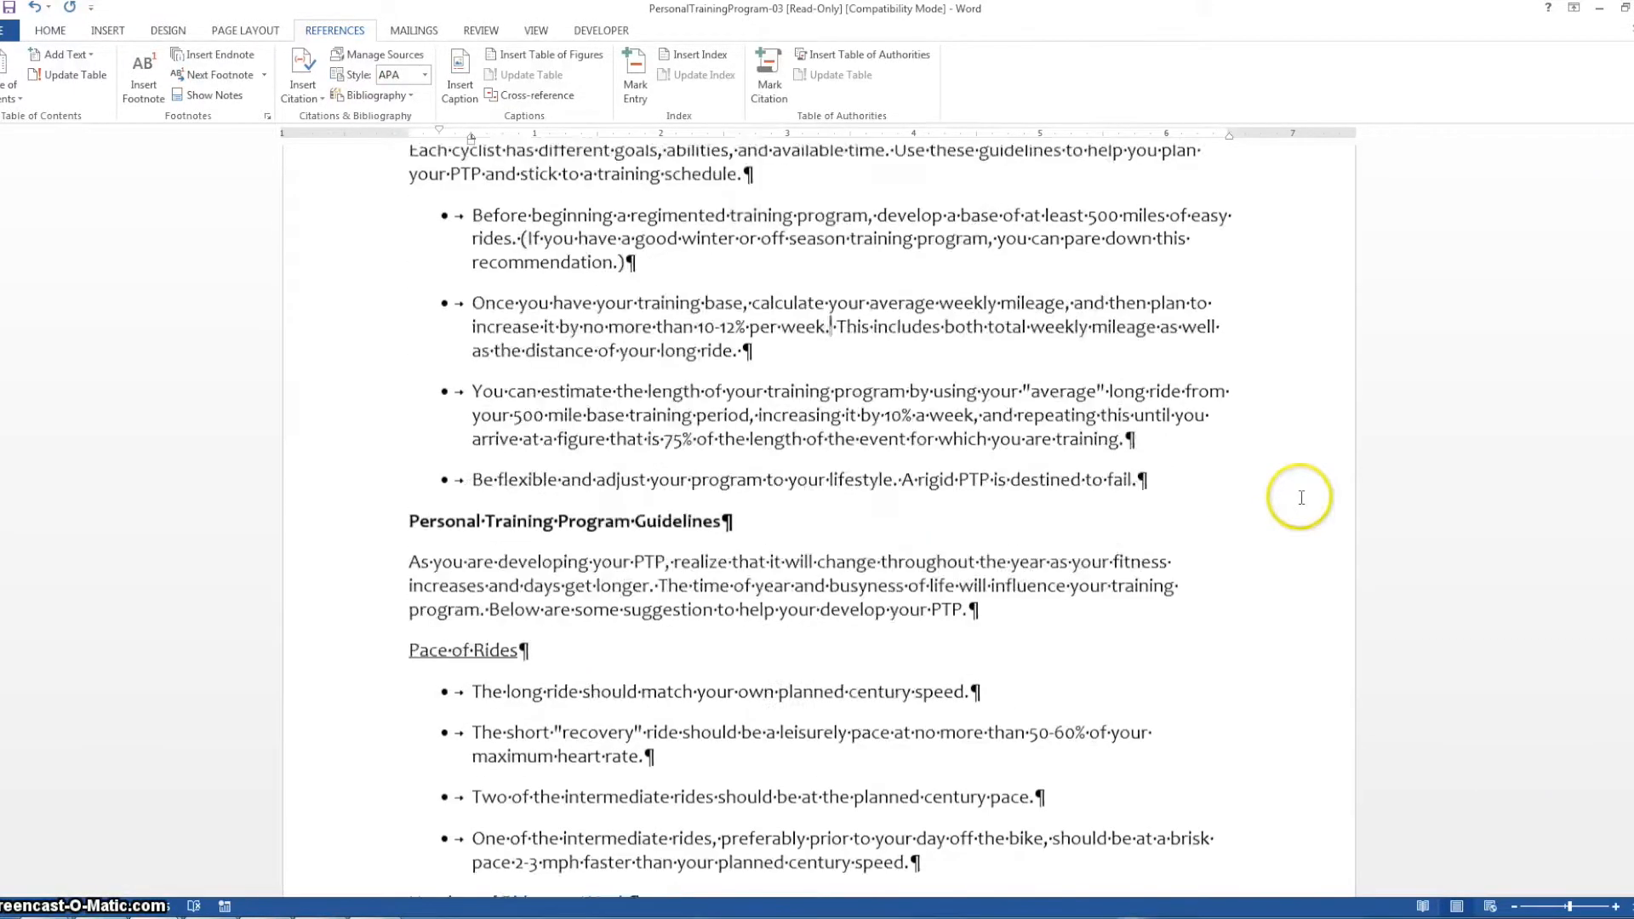
{"action": "scroll", "coordinate": [881, 333], "scroll_direction": "up", "scroll_amount": 2}
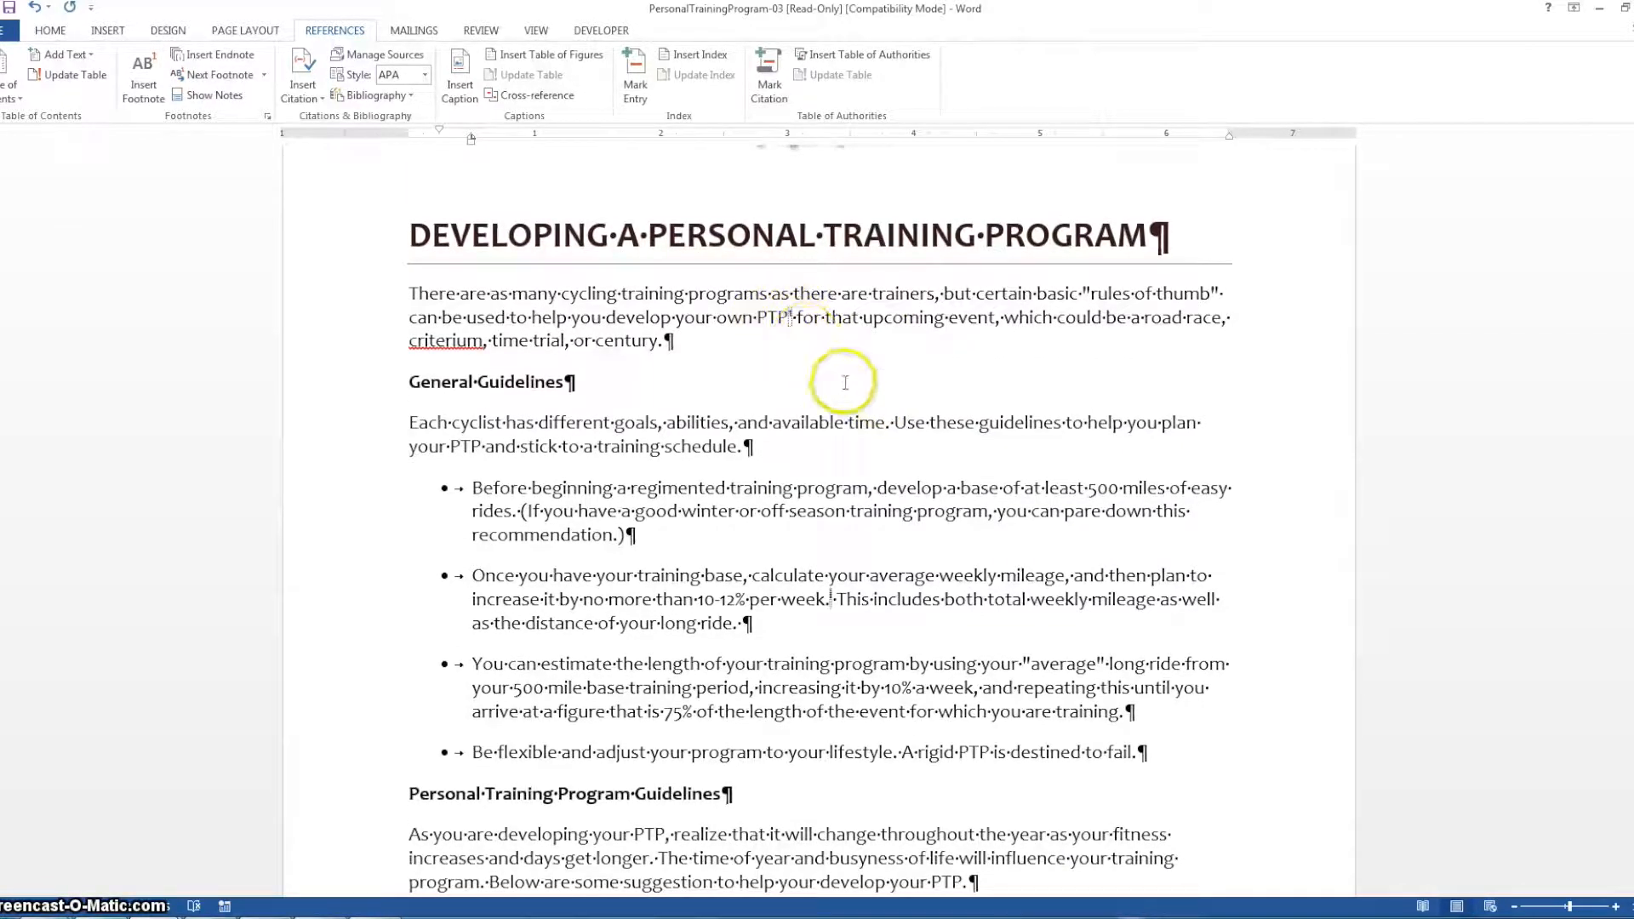
{"action": "scroll", "coordinate": [868, 396], "scroll_direction": "down", "scroll_amount": 2}
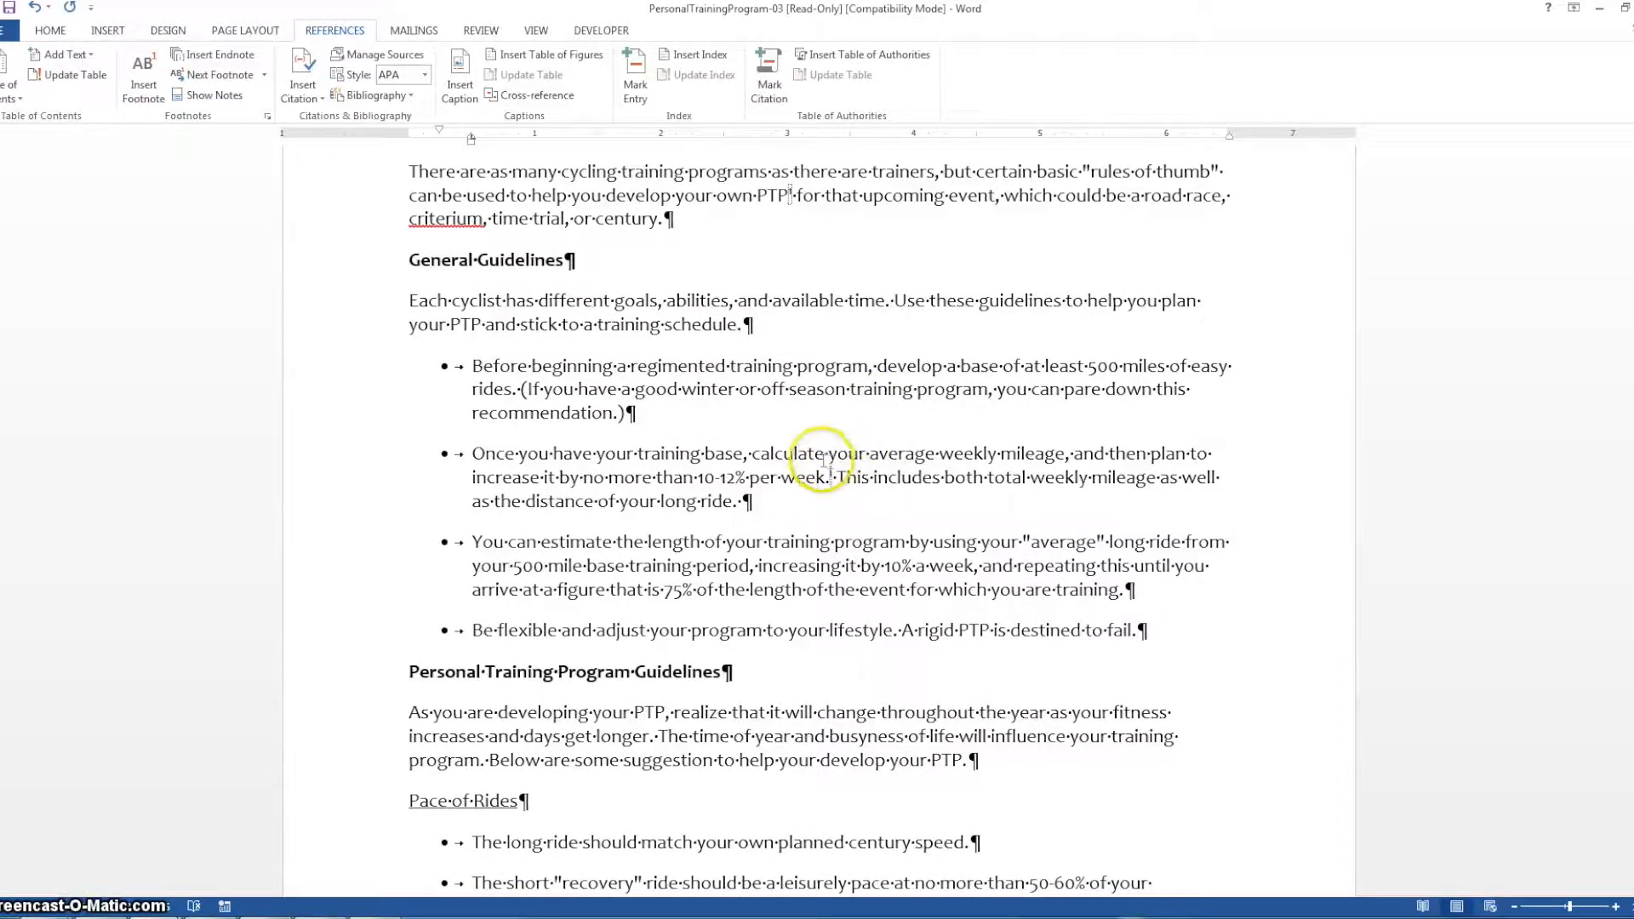
{"action": "left_click_drag", "start_coordinate": [1629, 213], "coordinate": [1629, 260]}
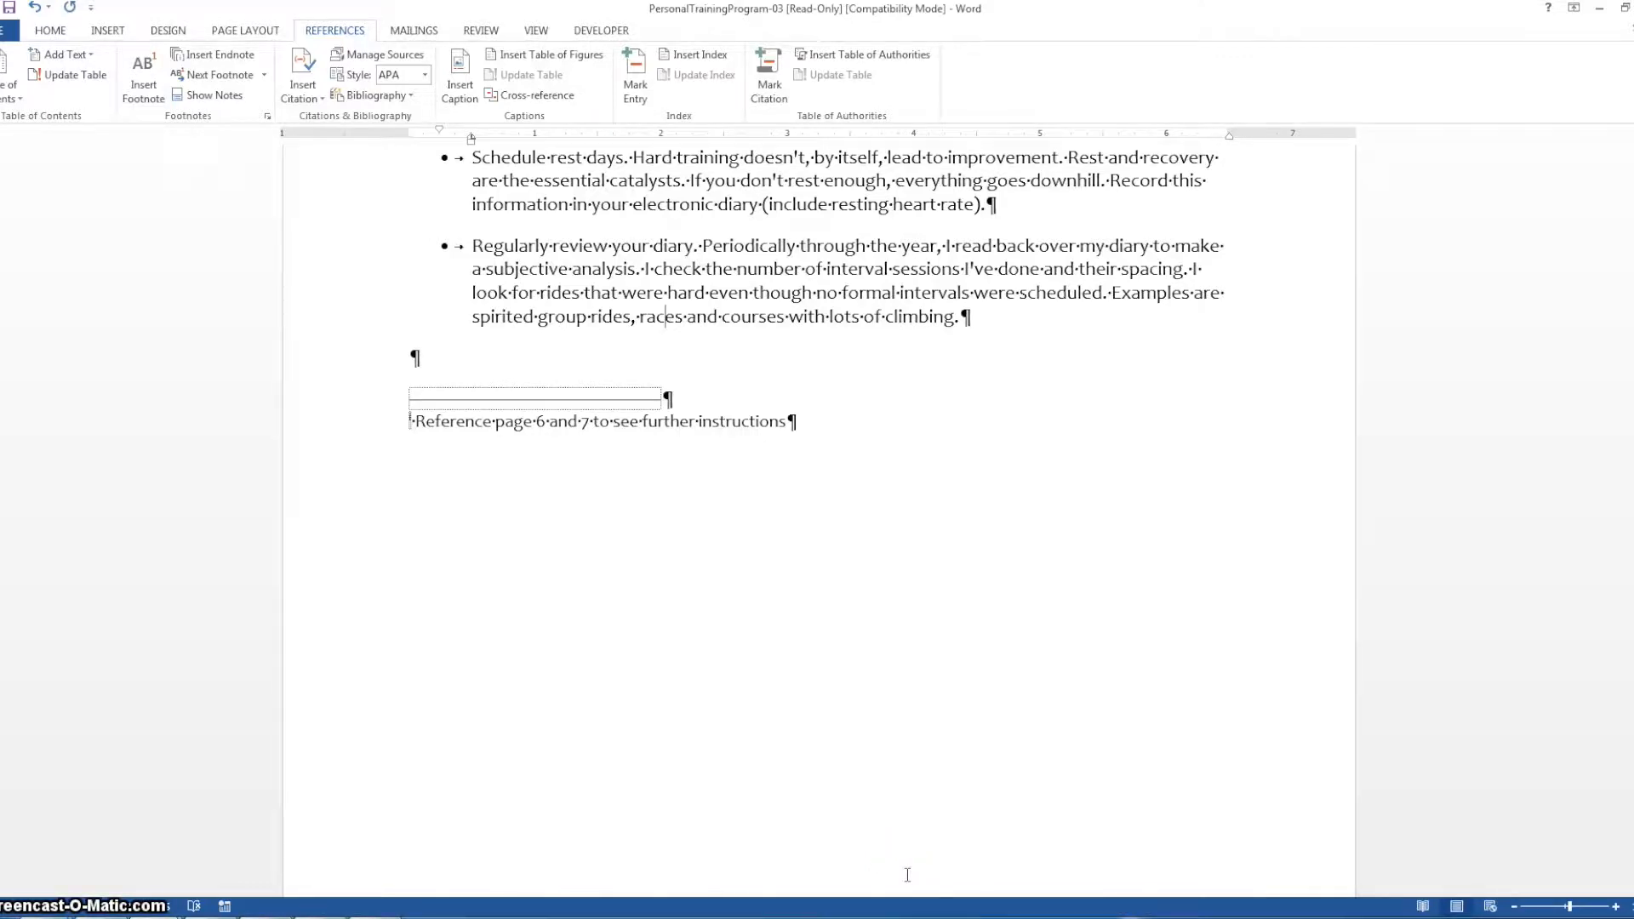
{"action": "left_click_drag", "start_coordinate": [1633, 812], "coordinate": [1633, 144]}
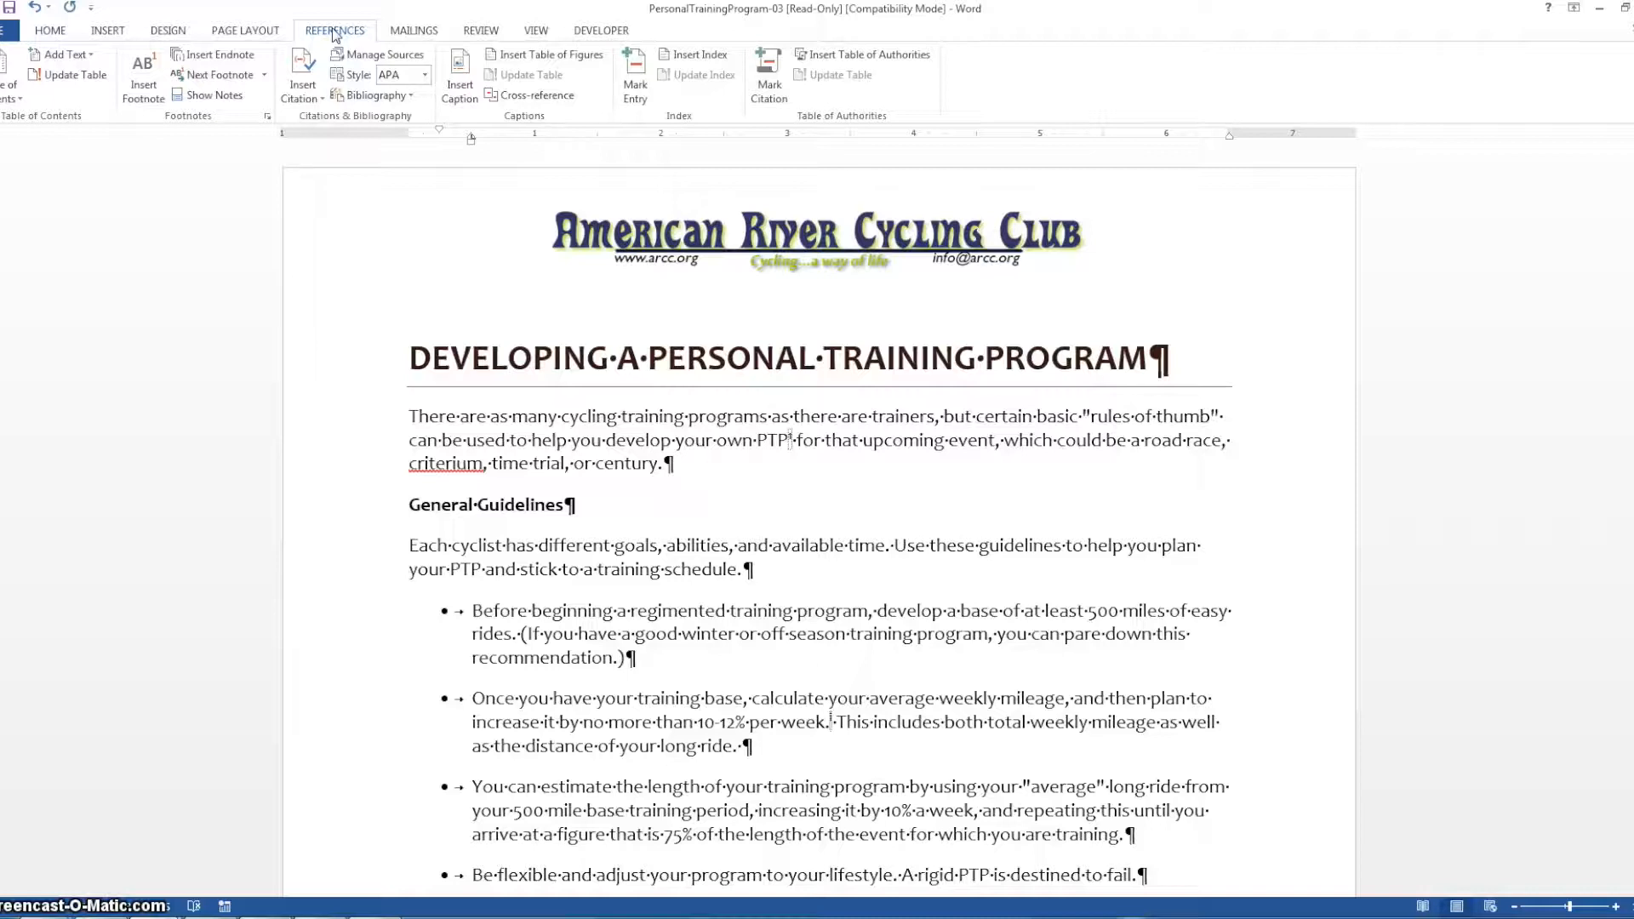
Open the footnote and endnote settings, check the location choices, and select footnotes placed at the bottom of the page
{"action": "left_click", "coordinate": [268, 116]}
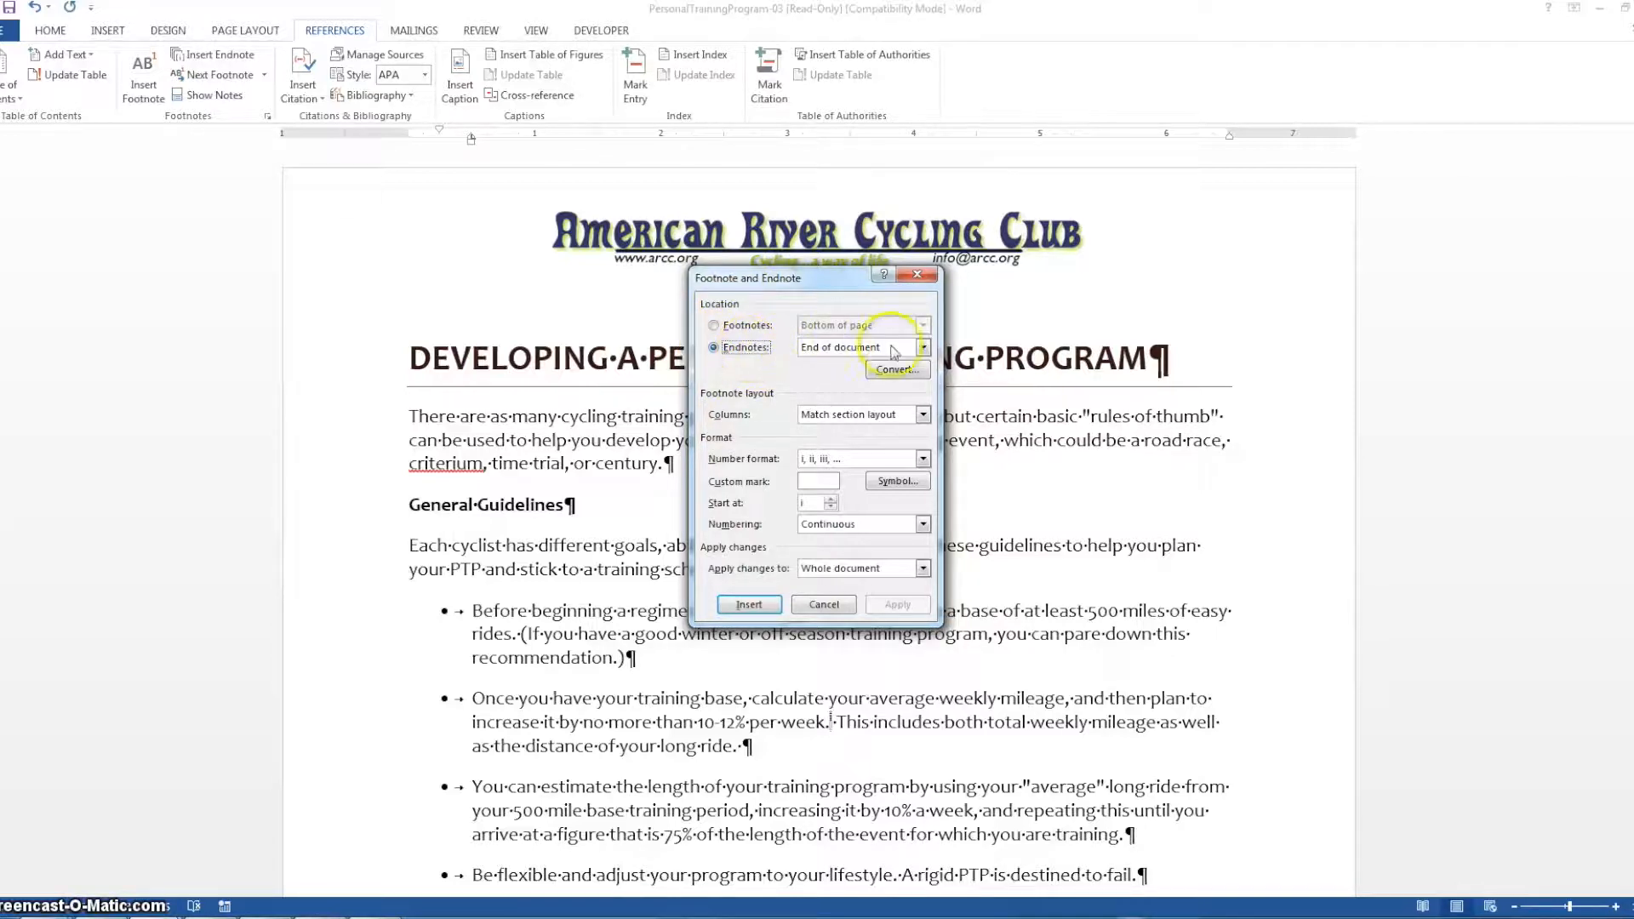
{"action": "left_click", "coordinate": [925, 348]}
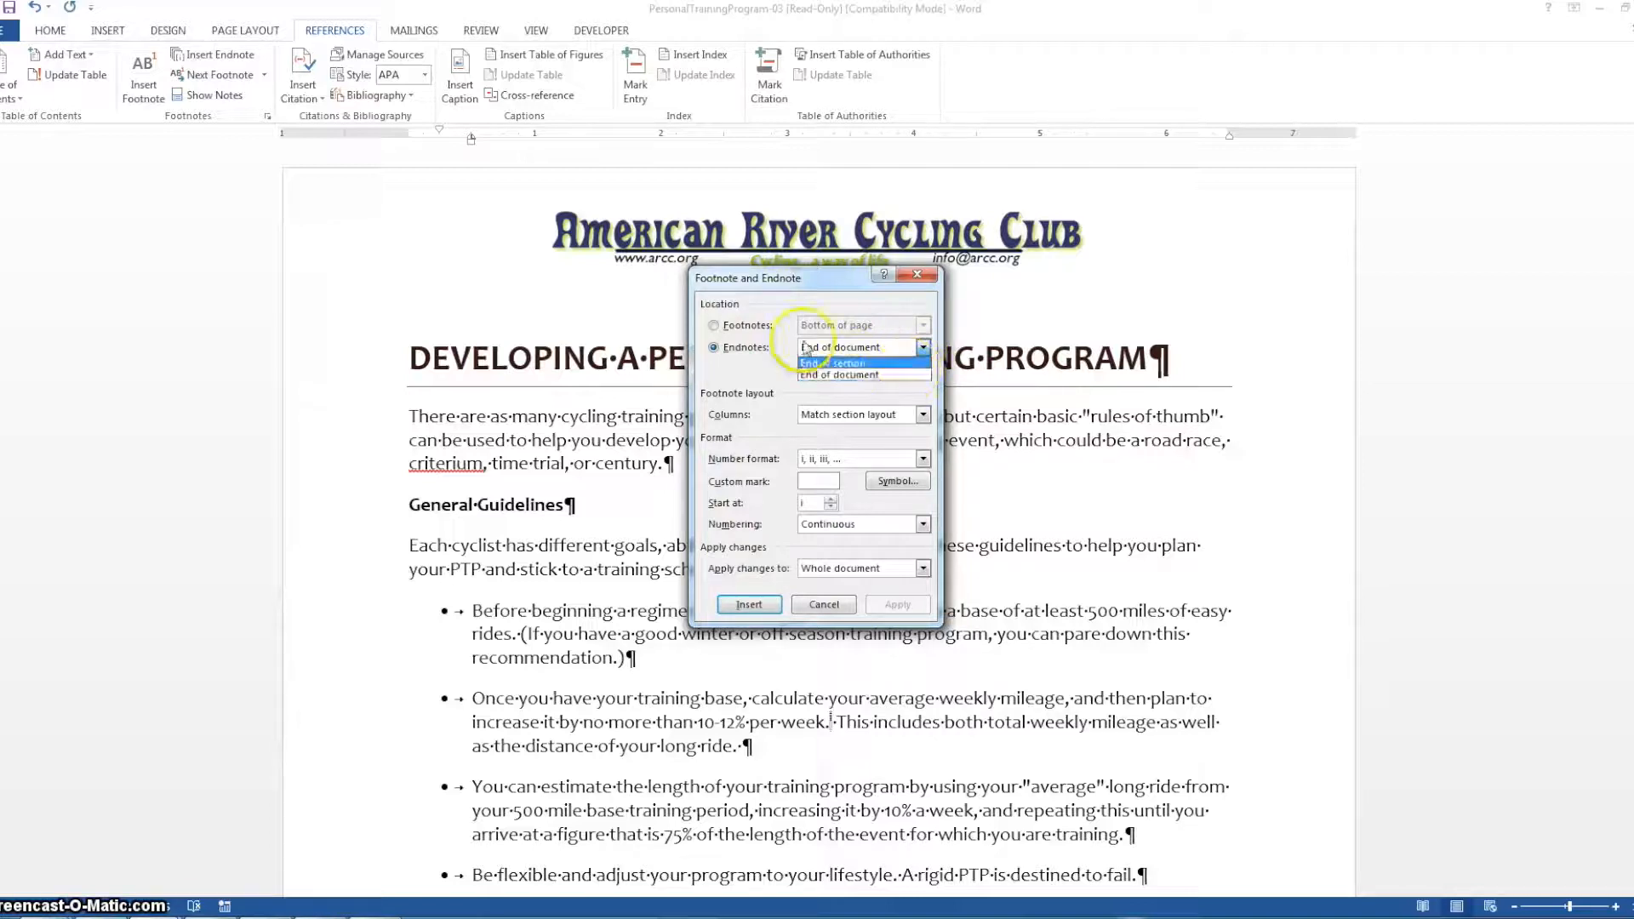
{"action": "left_click", "coordinate": [715, 326]}
{"action": "left_click", "coordinate": [923, 325]}
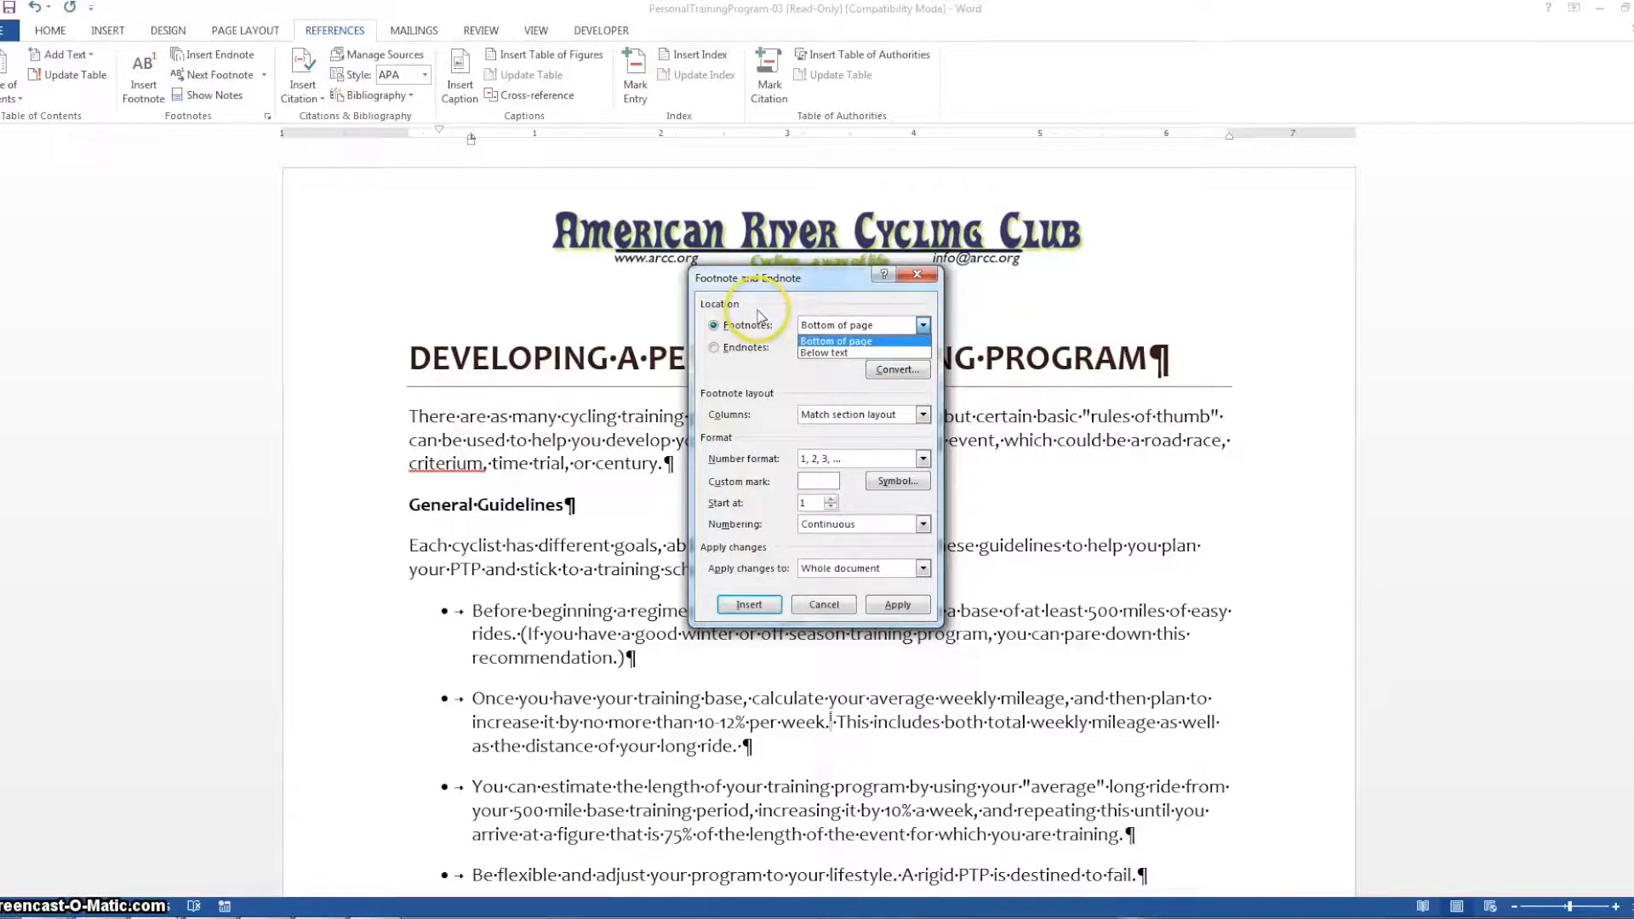
{"action": "left_click", "coordinate": [897, 372]}
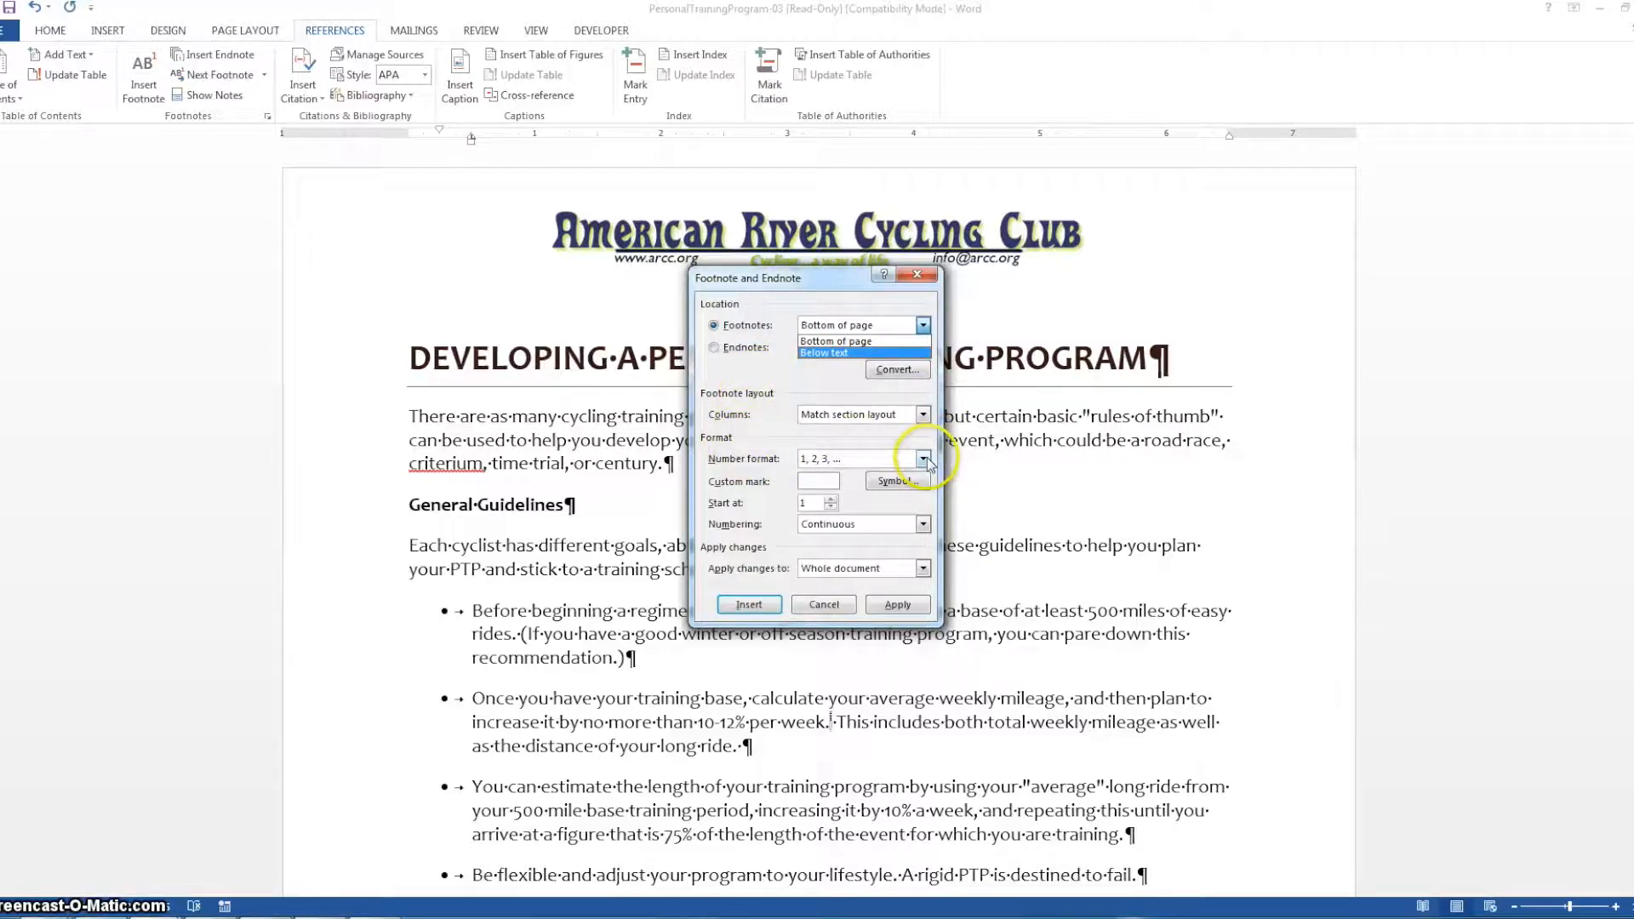
{"action": "left_click", "coordinate": [762, 329]}
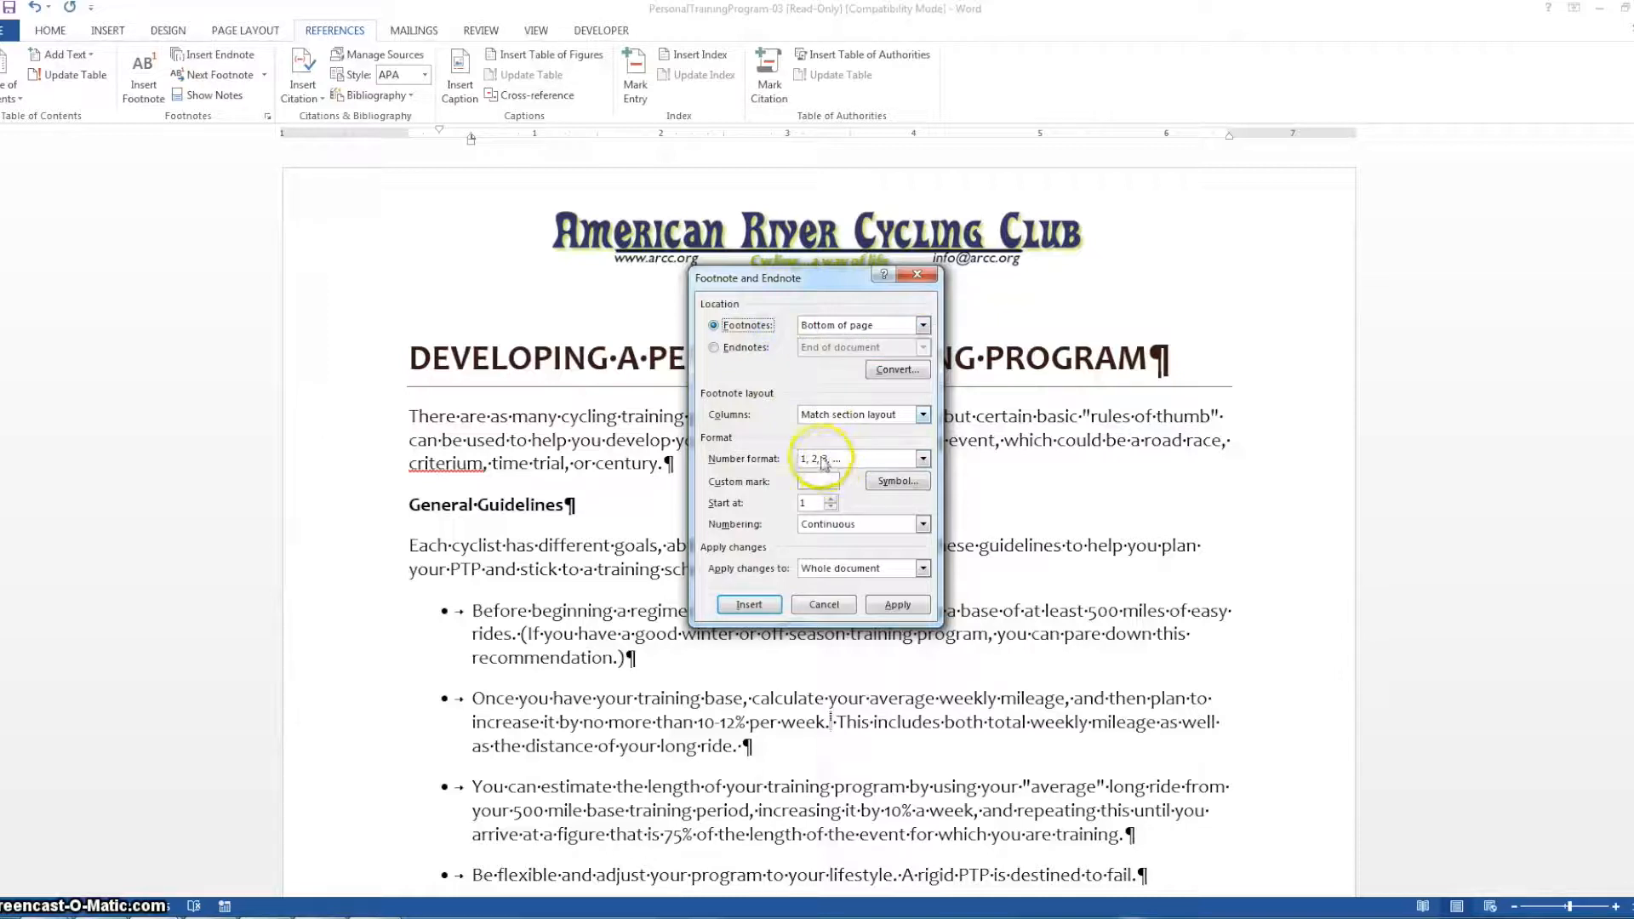
Set the footnote number format to A, B, C
{"action": "left_click", "coordinate": [924, 460]}
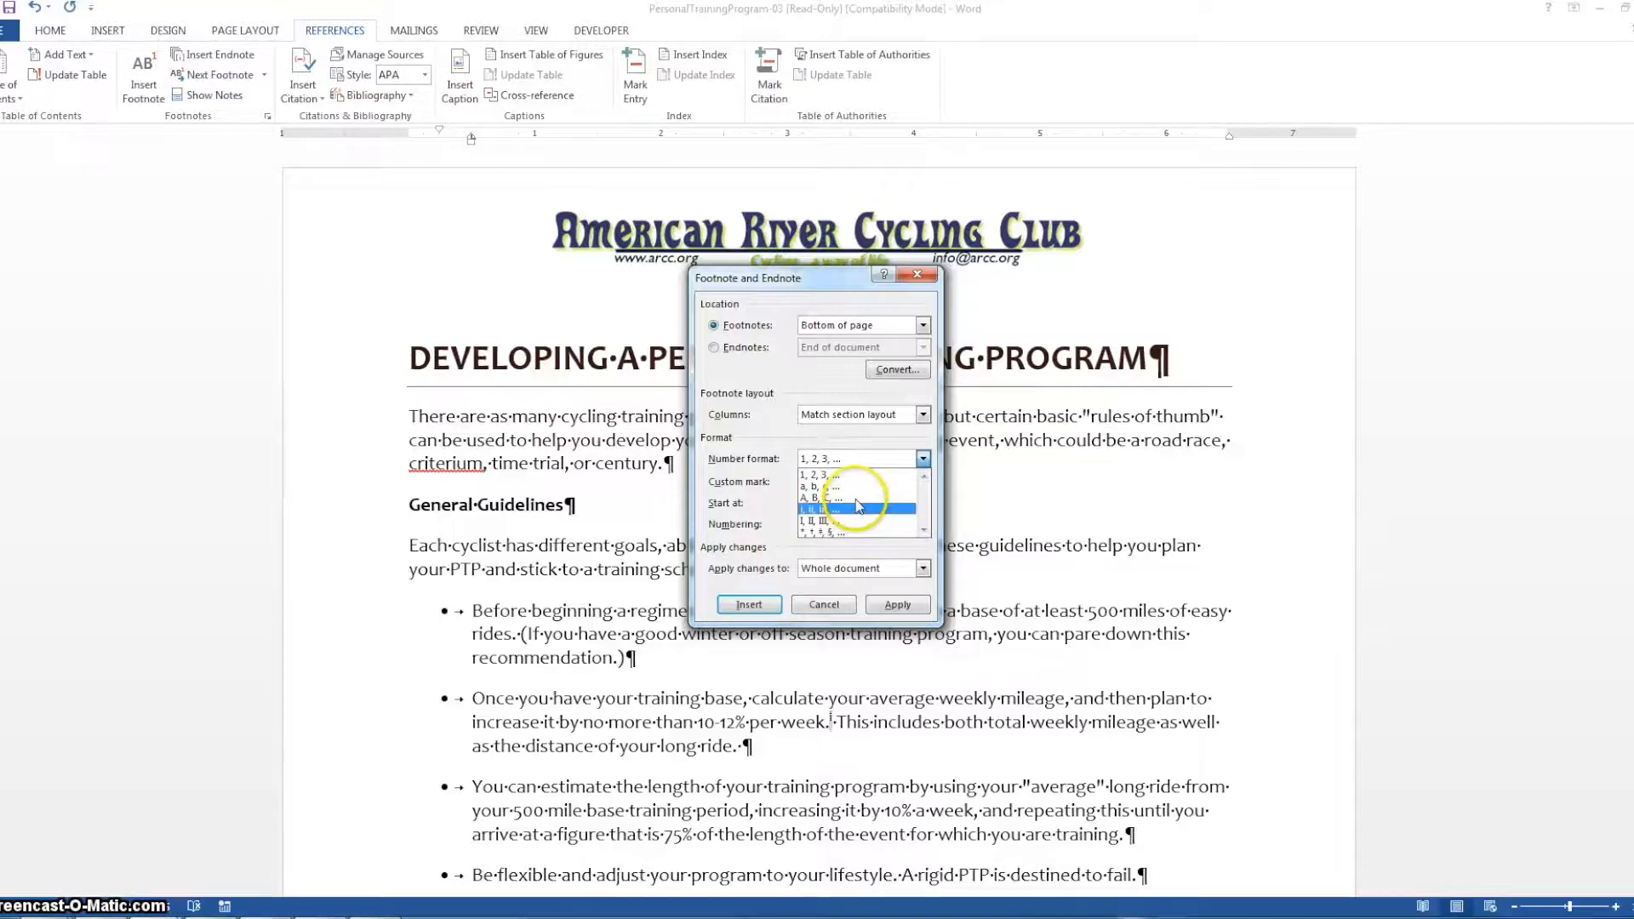
{"action": "left_click", "coordinate": [848, 438]}
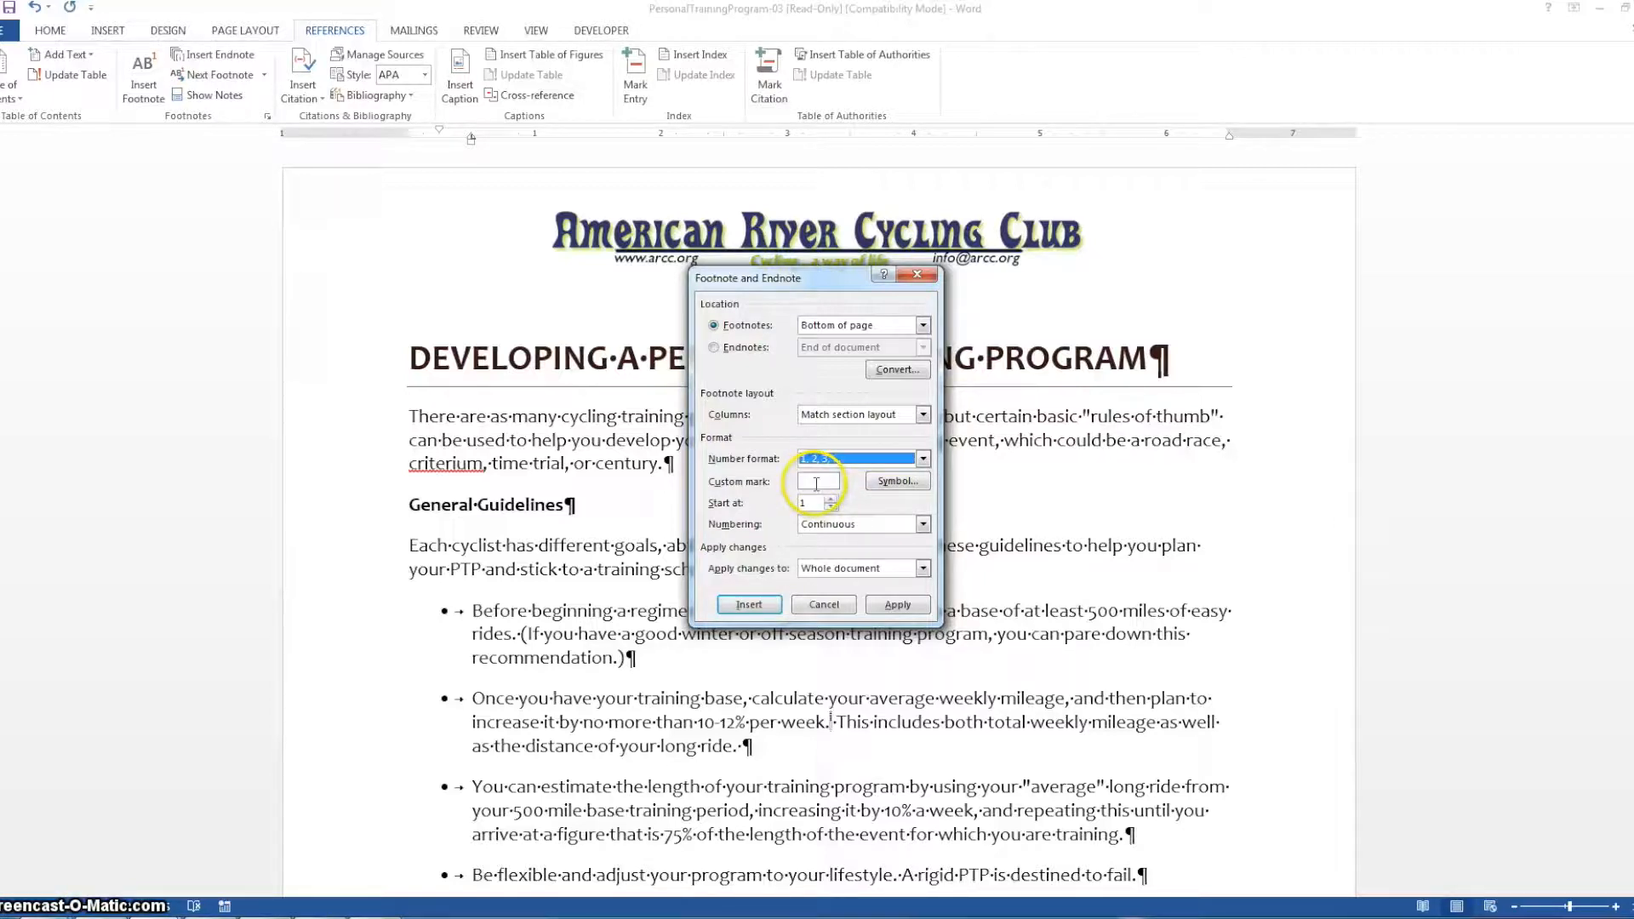
{"action": "left_click", "coordinate": [923, 459]}
{"action": "left_click", "coordinate": [868, 494]}
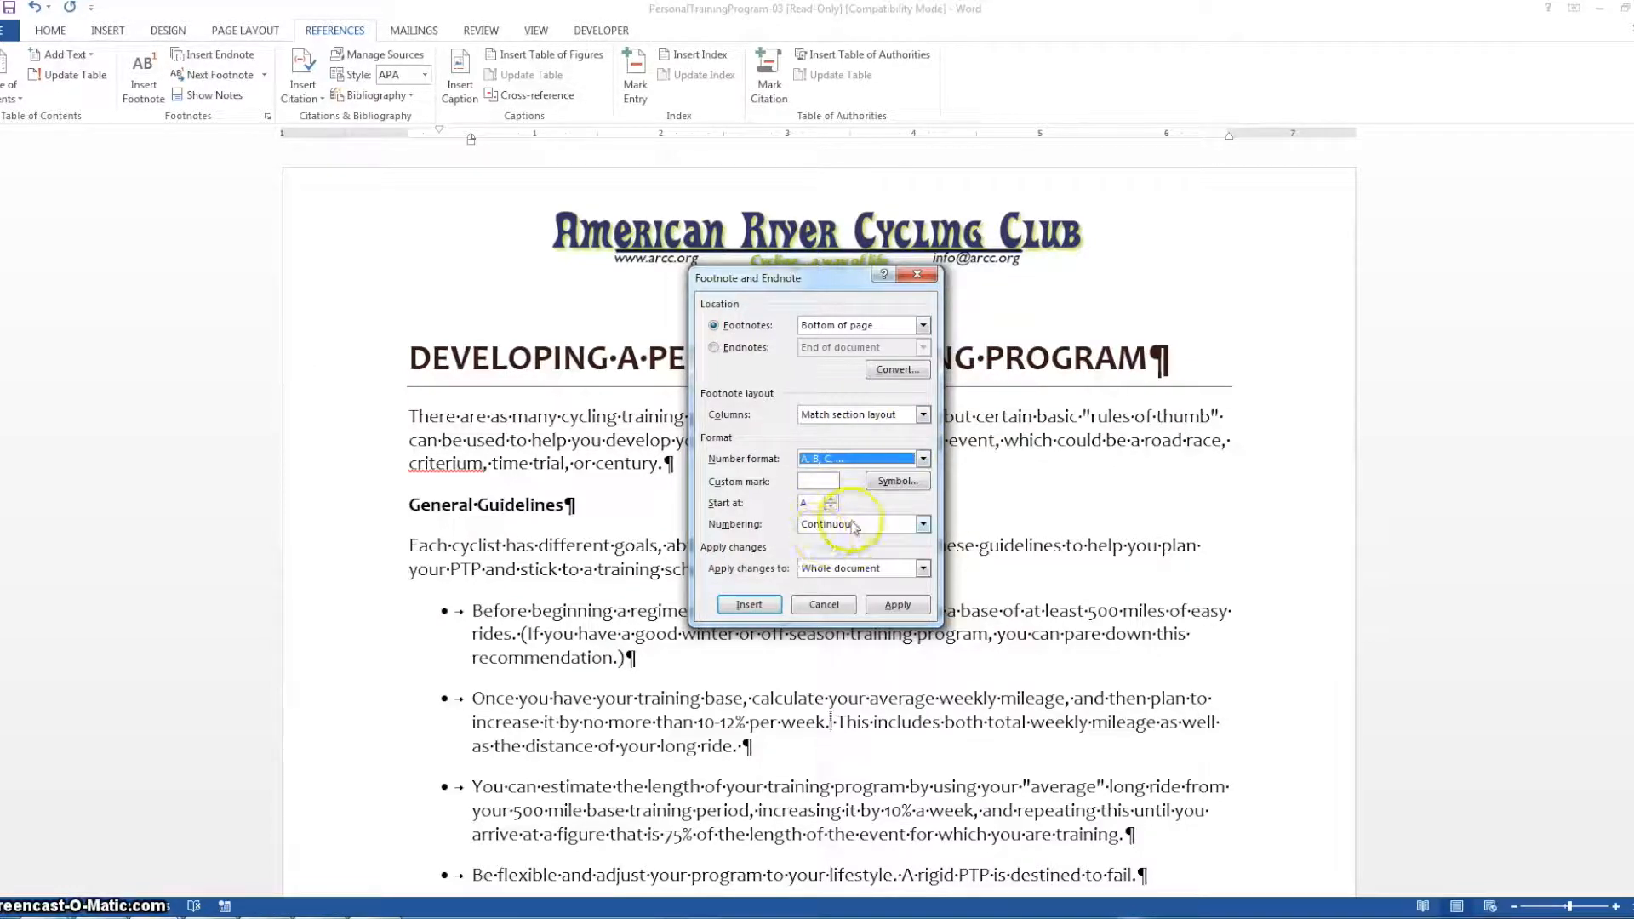
Keep footnote numbering Continuous and apply the footnote settings to the whole document
{"action": "left_click", "coordinate": [883, 526]}
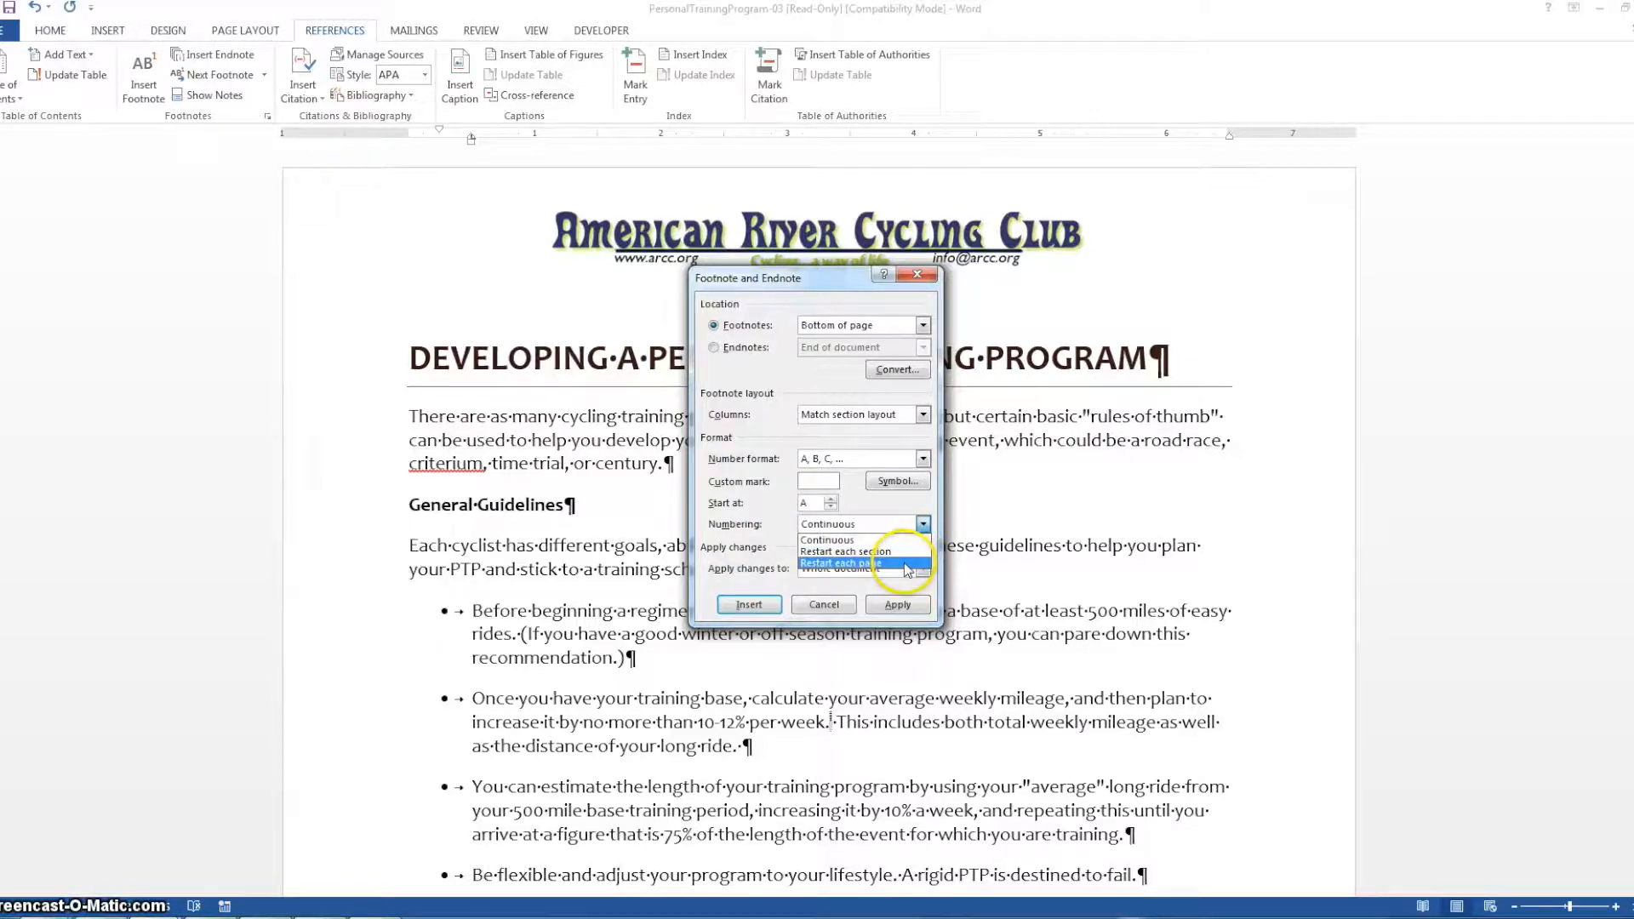
{"action": "left_click", "coordinate": [771, 527]}
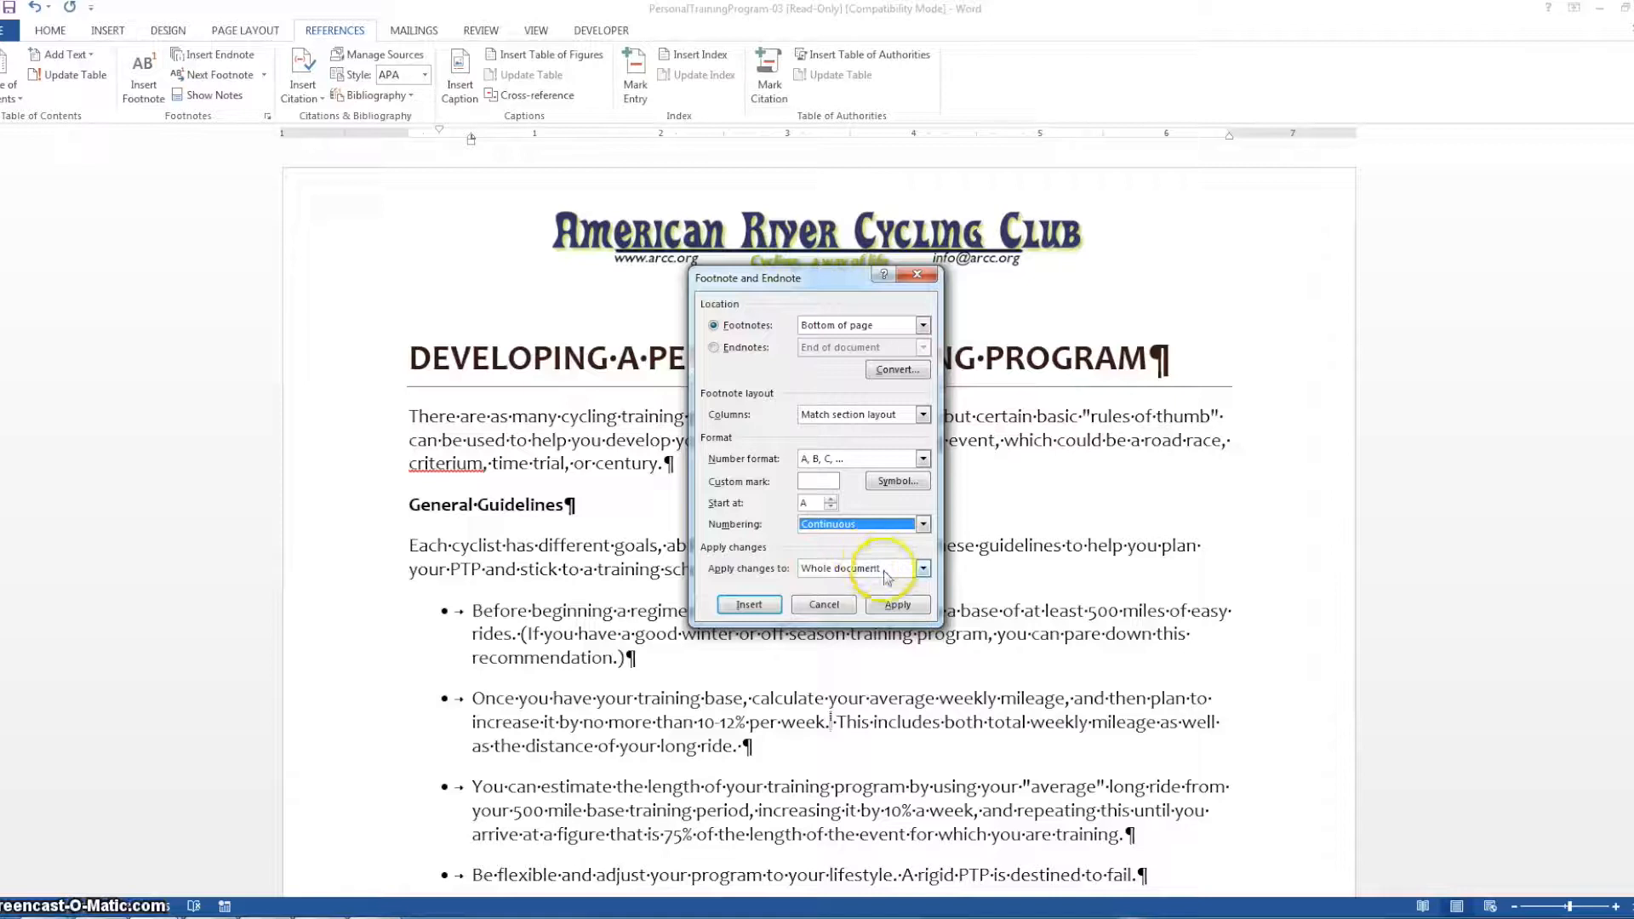
{"action": "left_click", "coordinate": [847, 568]}
{"action": "left_click", "coordinate": [881, 586]}
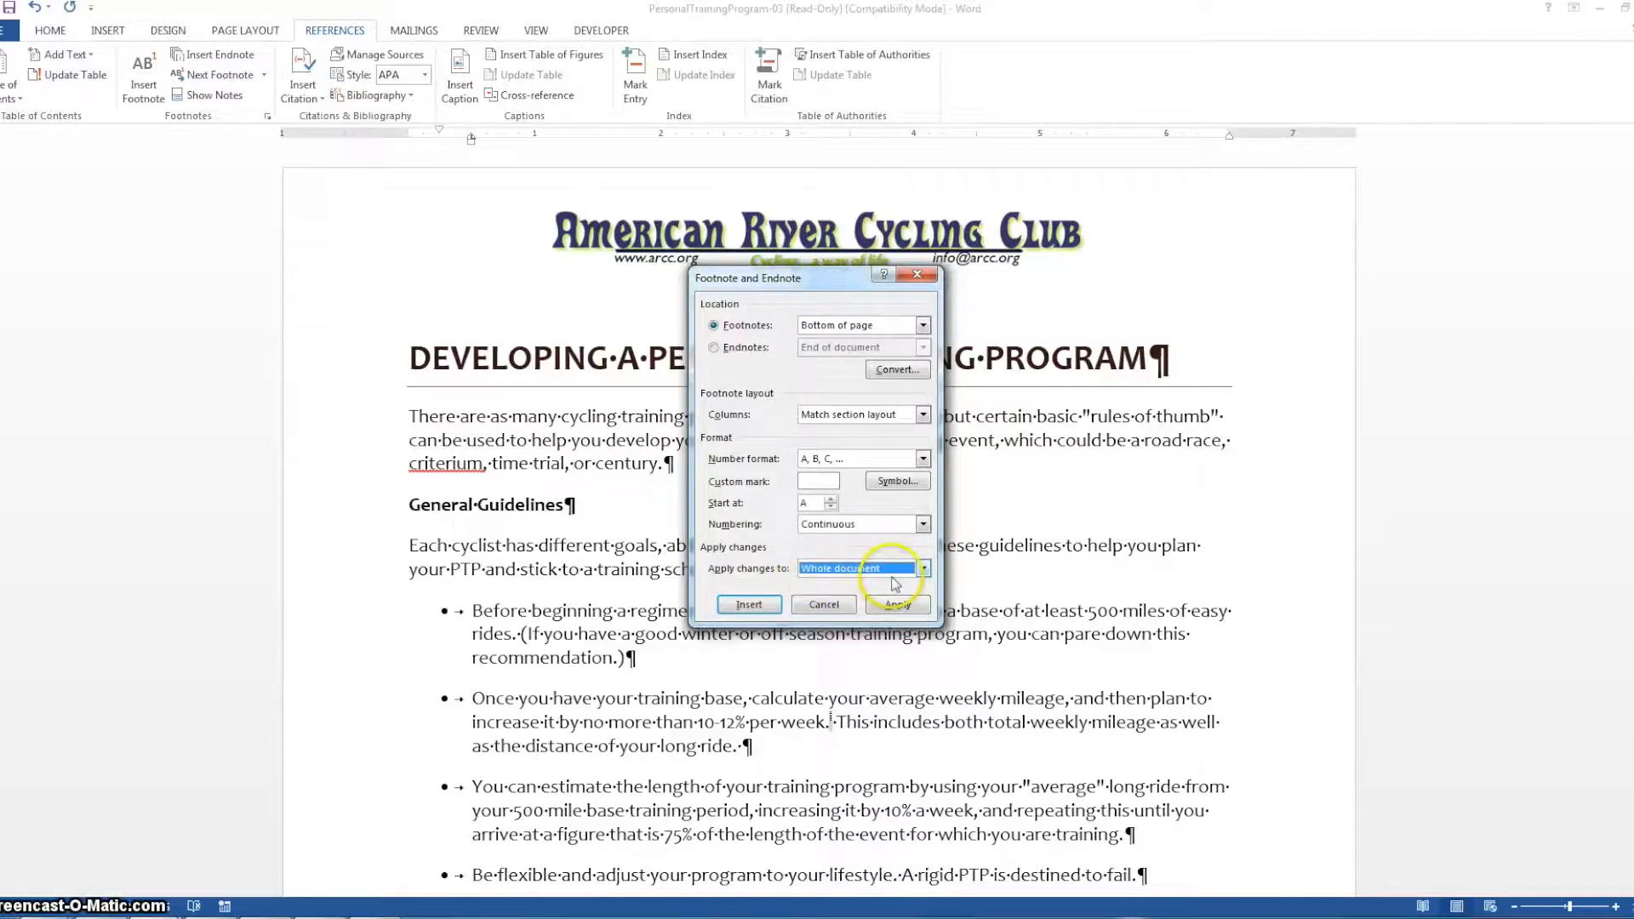
{"action": "left_click", "coordinate": [895, 605]}
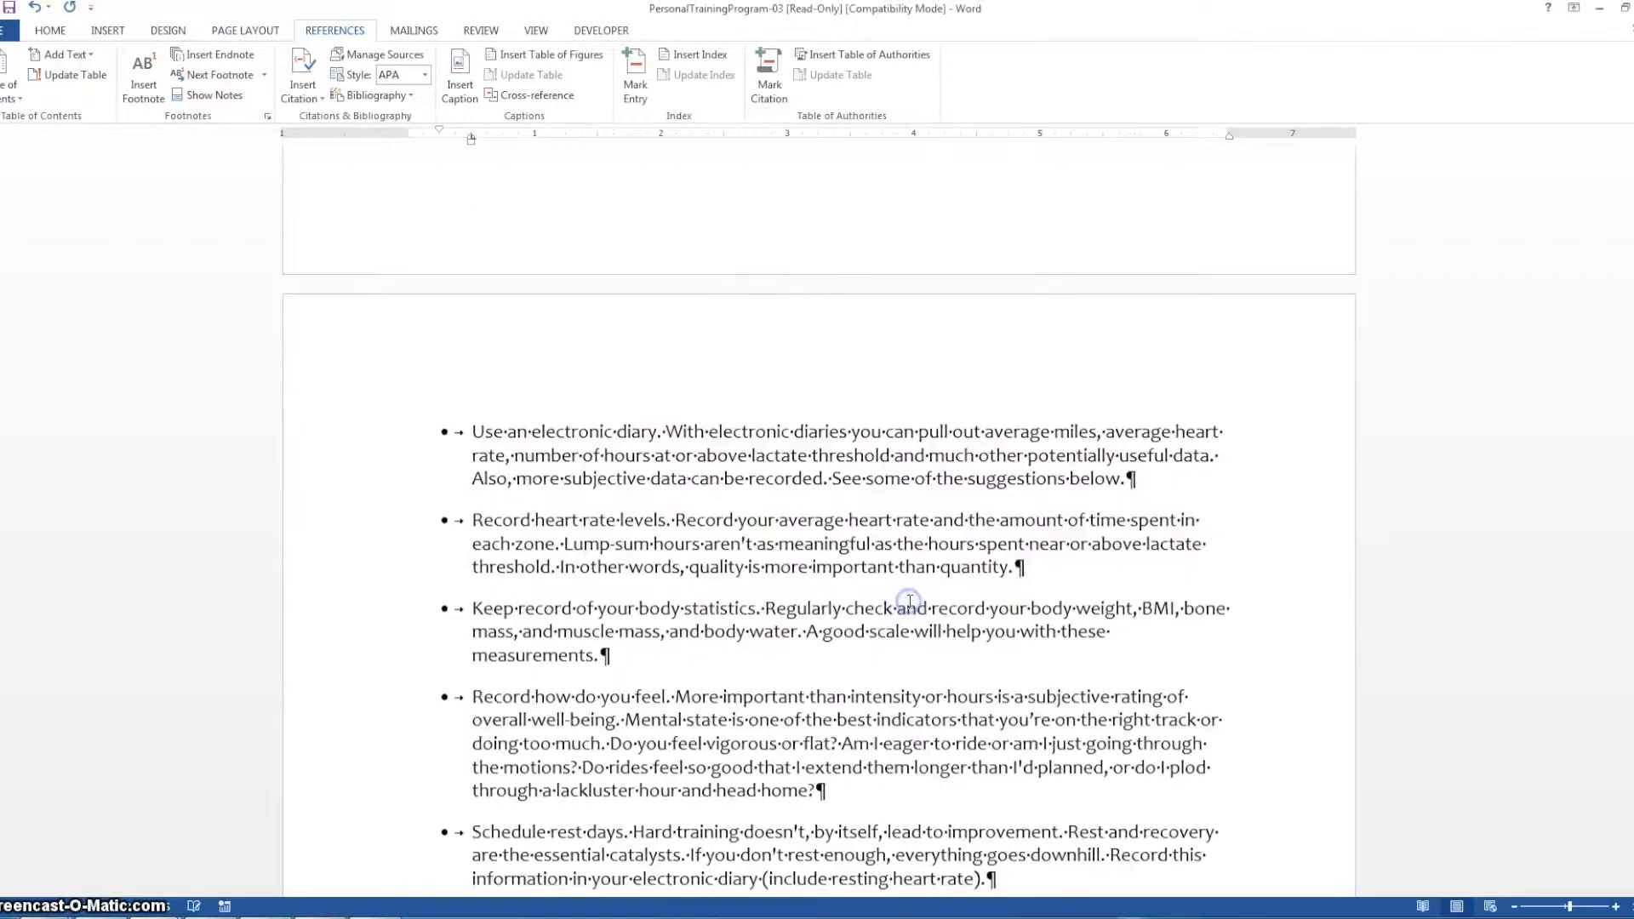
Modify the Endnote Text style to Rockwell at 12 pt and apply it to the endnote at the document's end
{"action": "scroll", "coordinate": [953, 550], "scroll_direction": "down", "scroll_amount": 3}
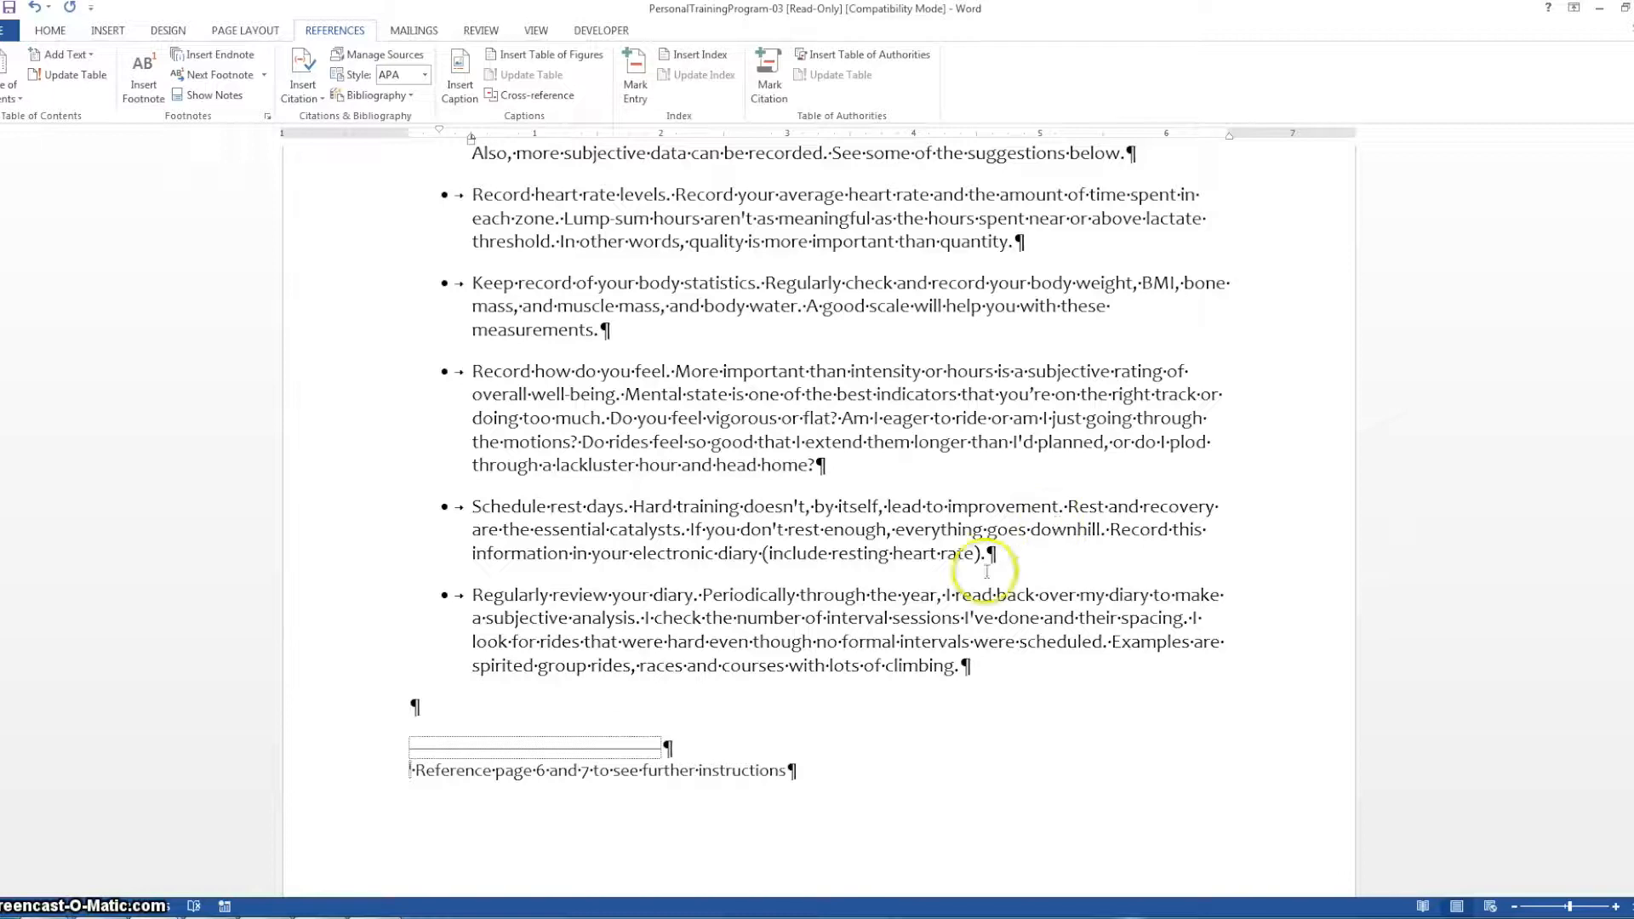
{"action": "right_click", "coordinate": [605, 771]}
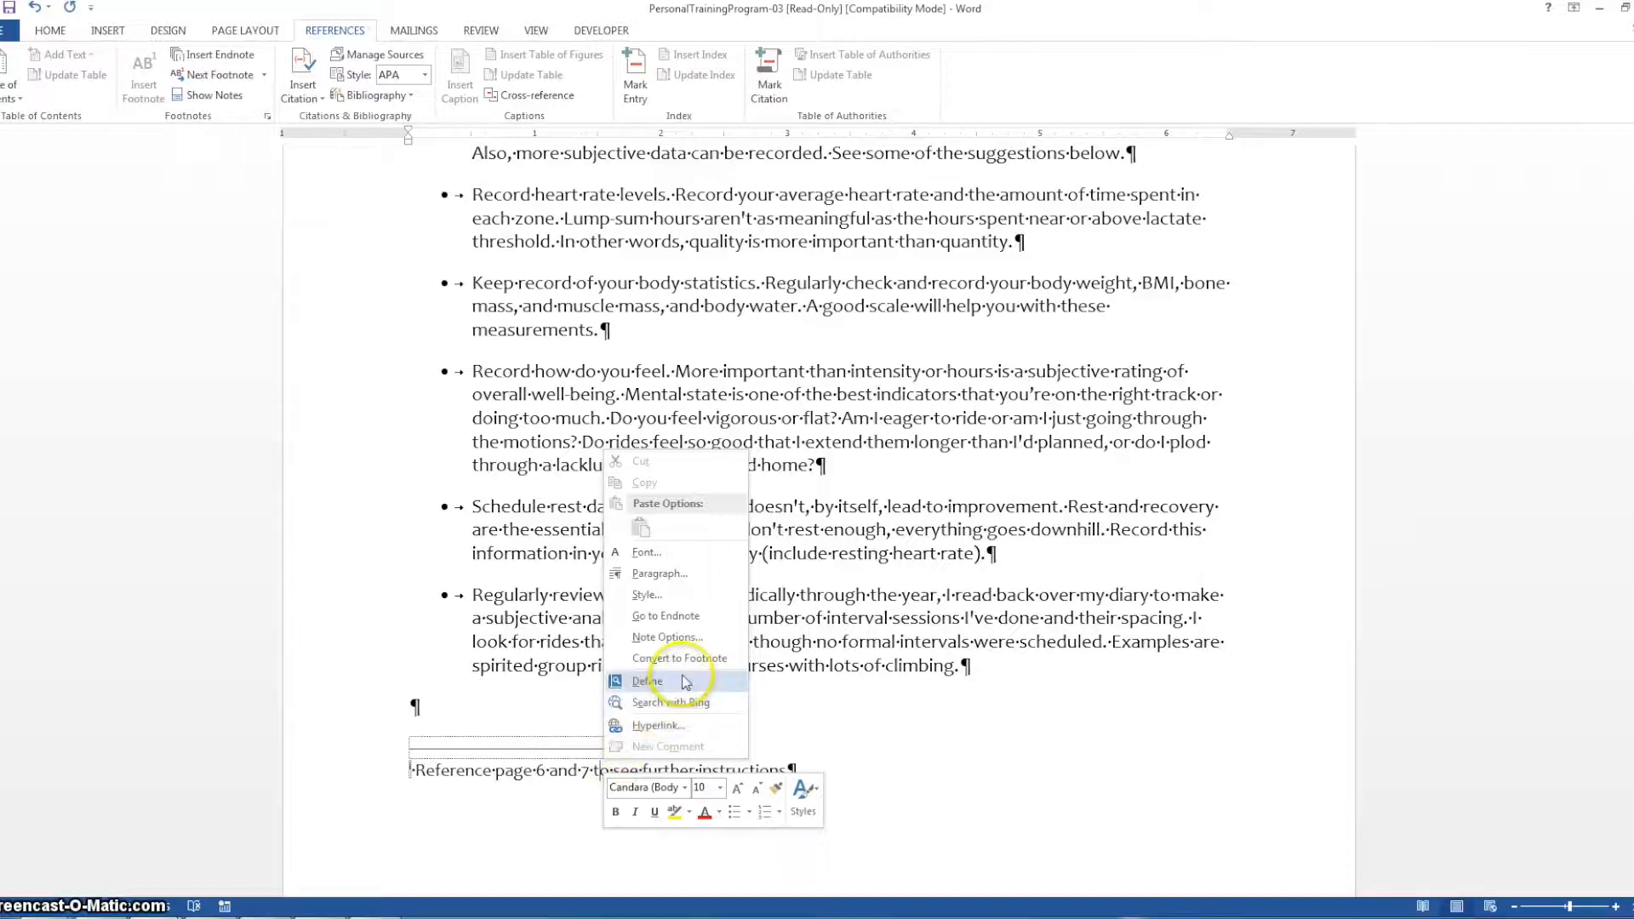
{"action": "left_click", "coordinate": [683, 596]}
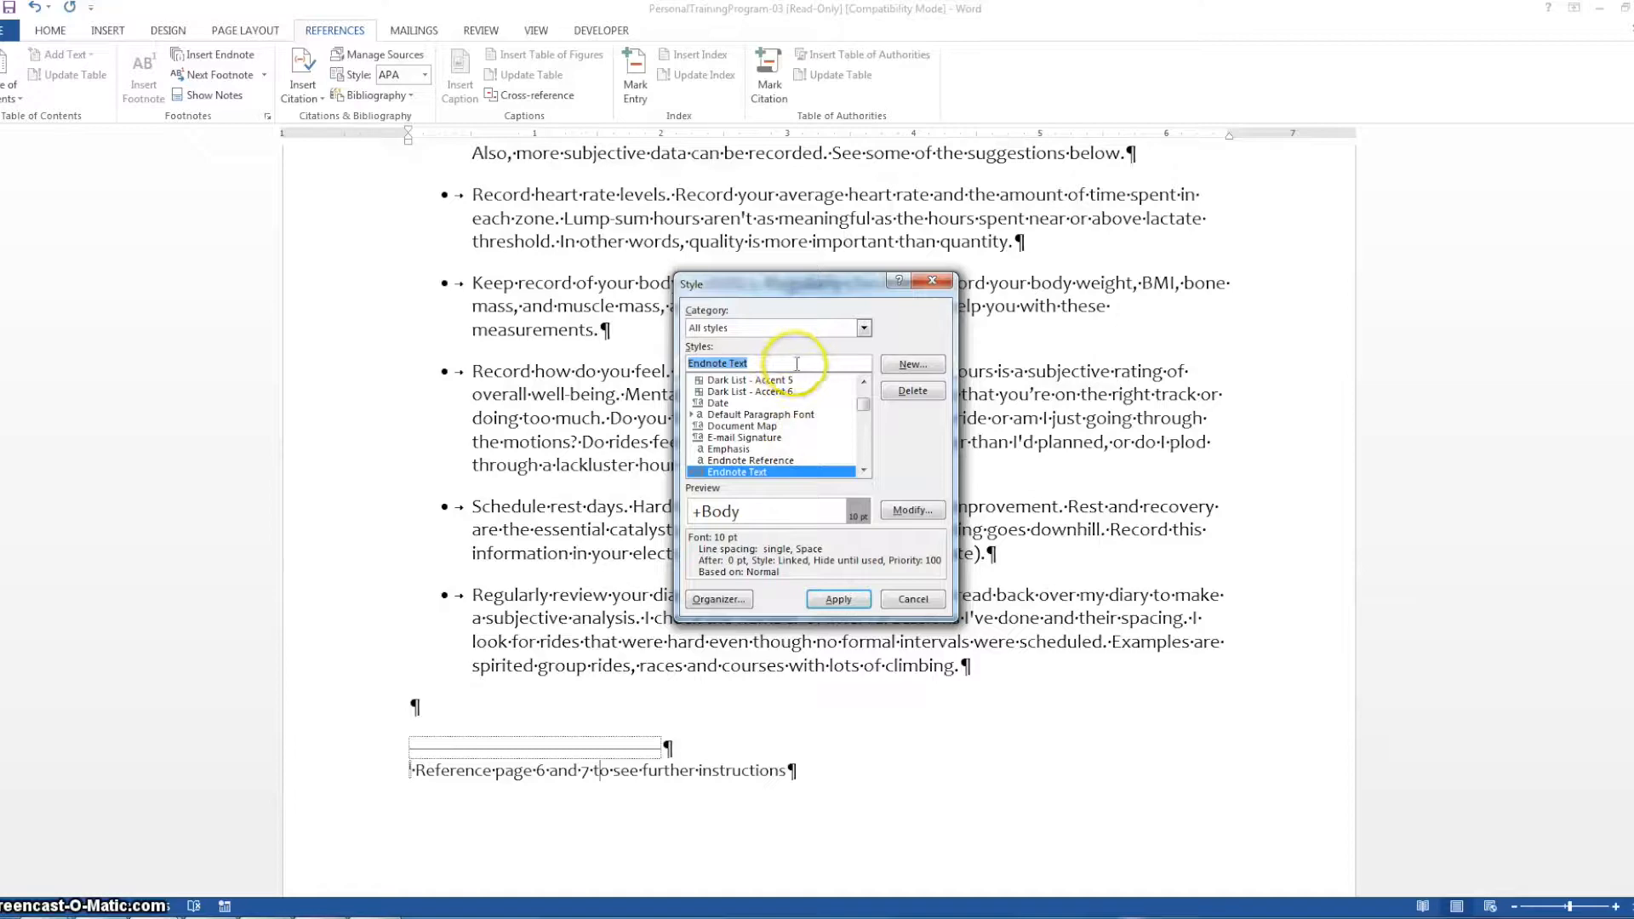
{"action": "left_click", "coordinate": [904, 512]}
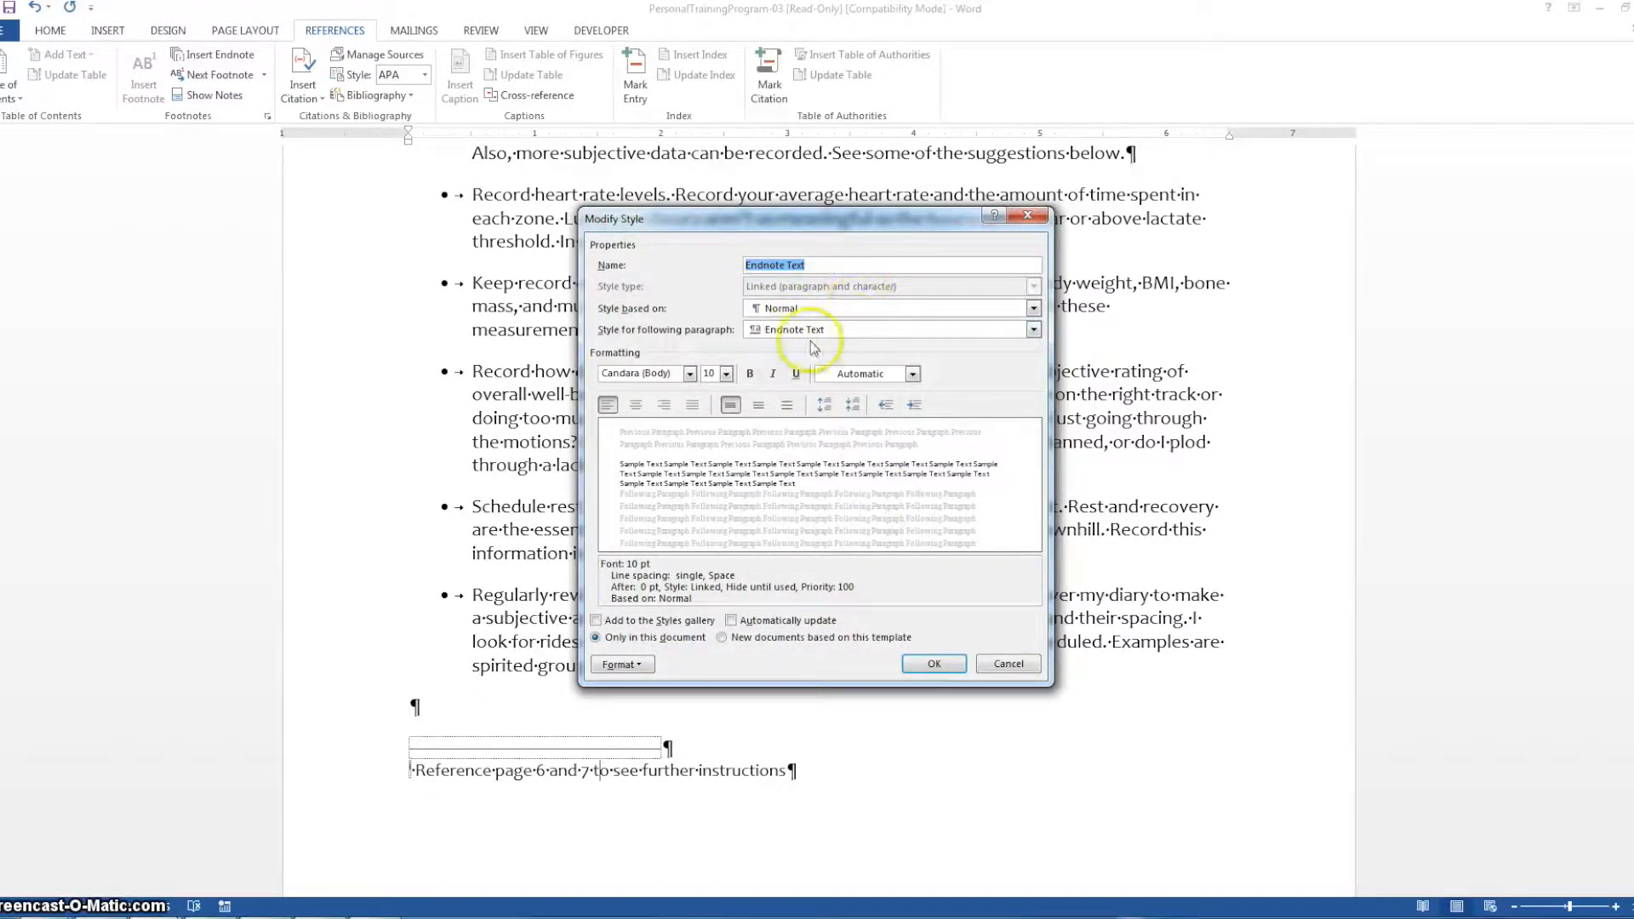
{"action": "left_click", "coordinate": [691, 375]}
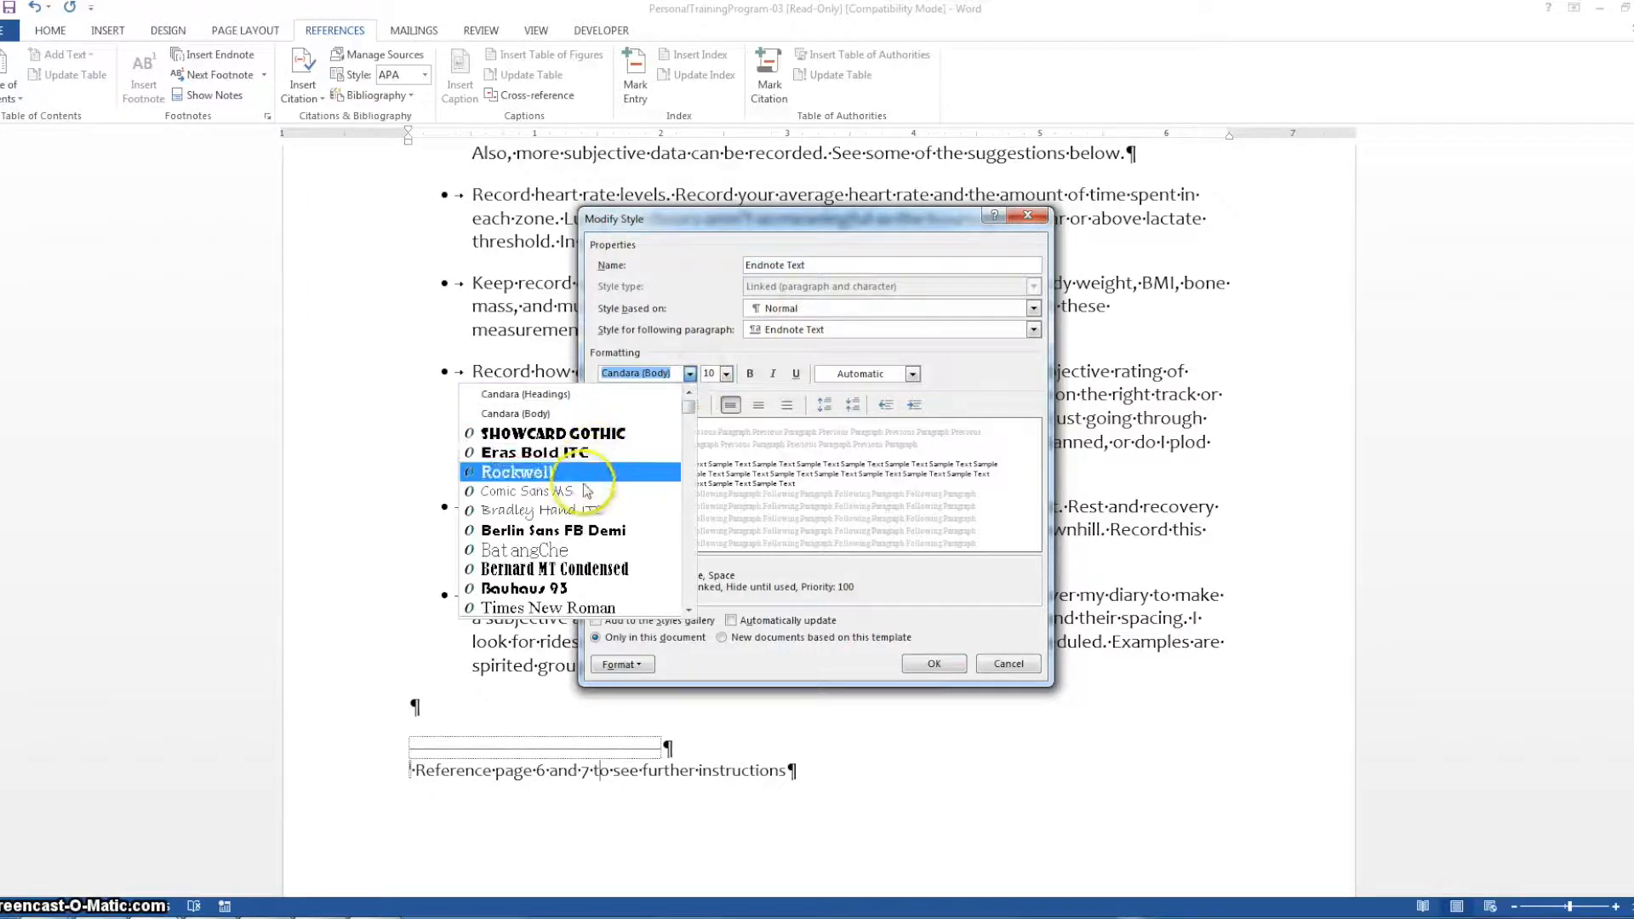
{"action": "left_click", "coordinate": [545, 473]}
{"action": "left_click", "coordinate": [727, 374]}
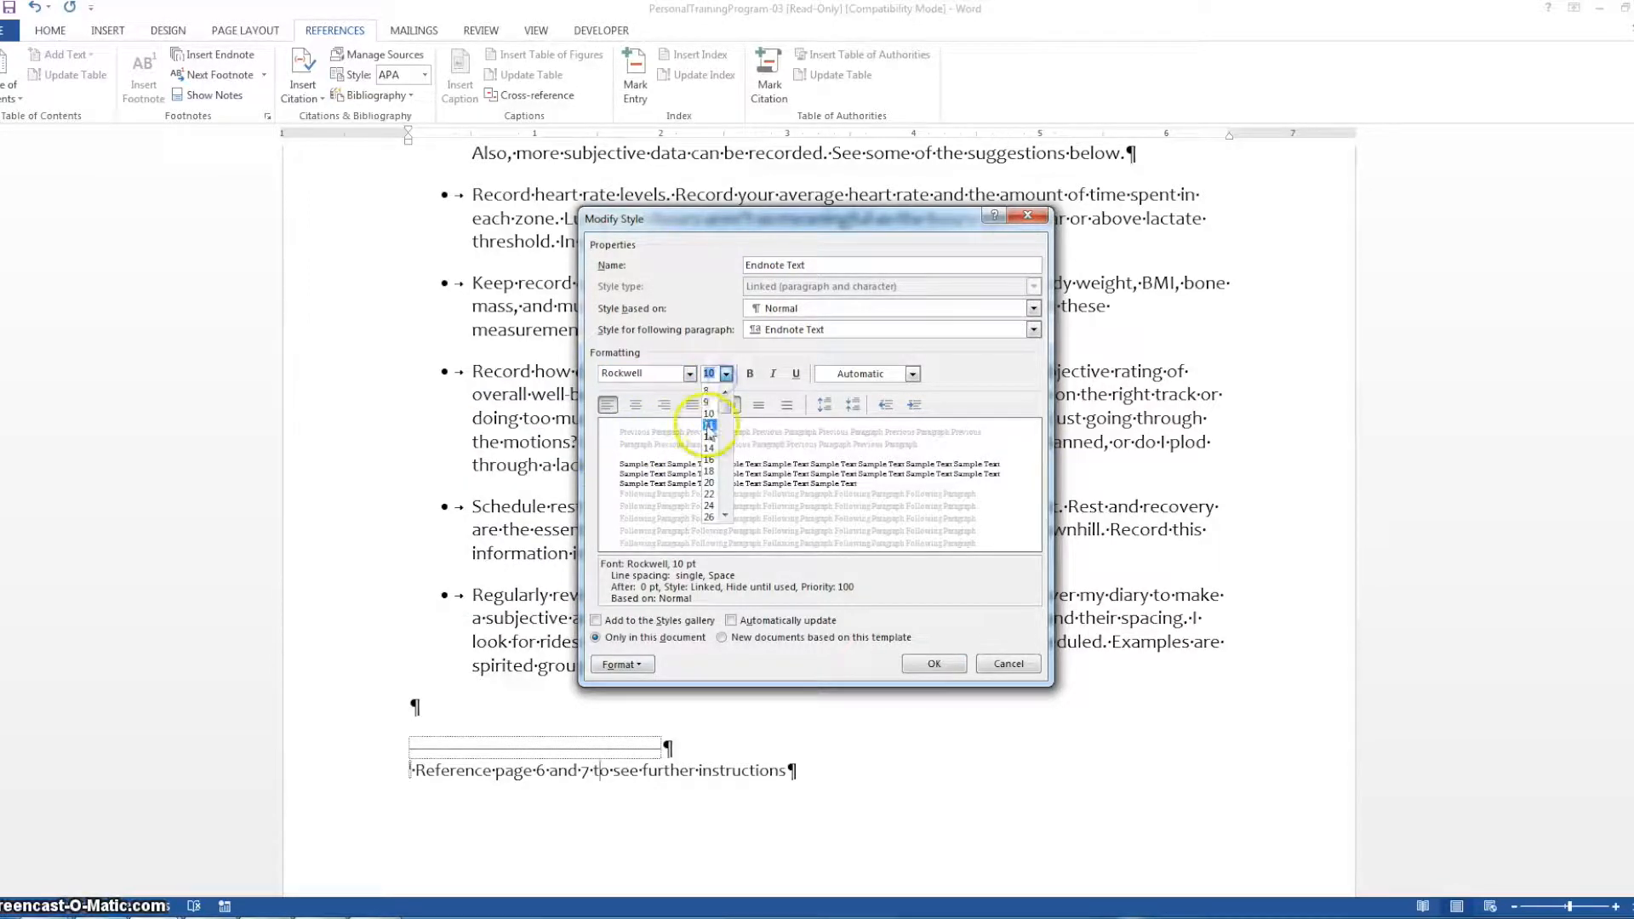
{"action": "left_click", "coordinate": [712, 436]}
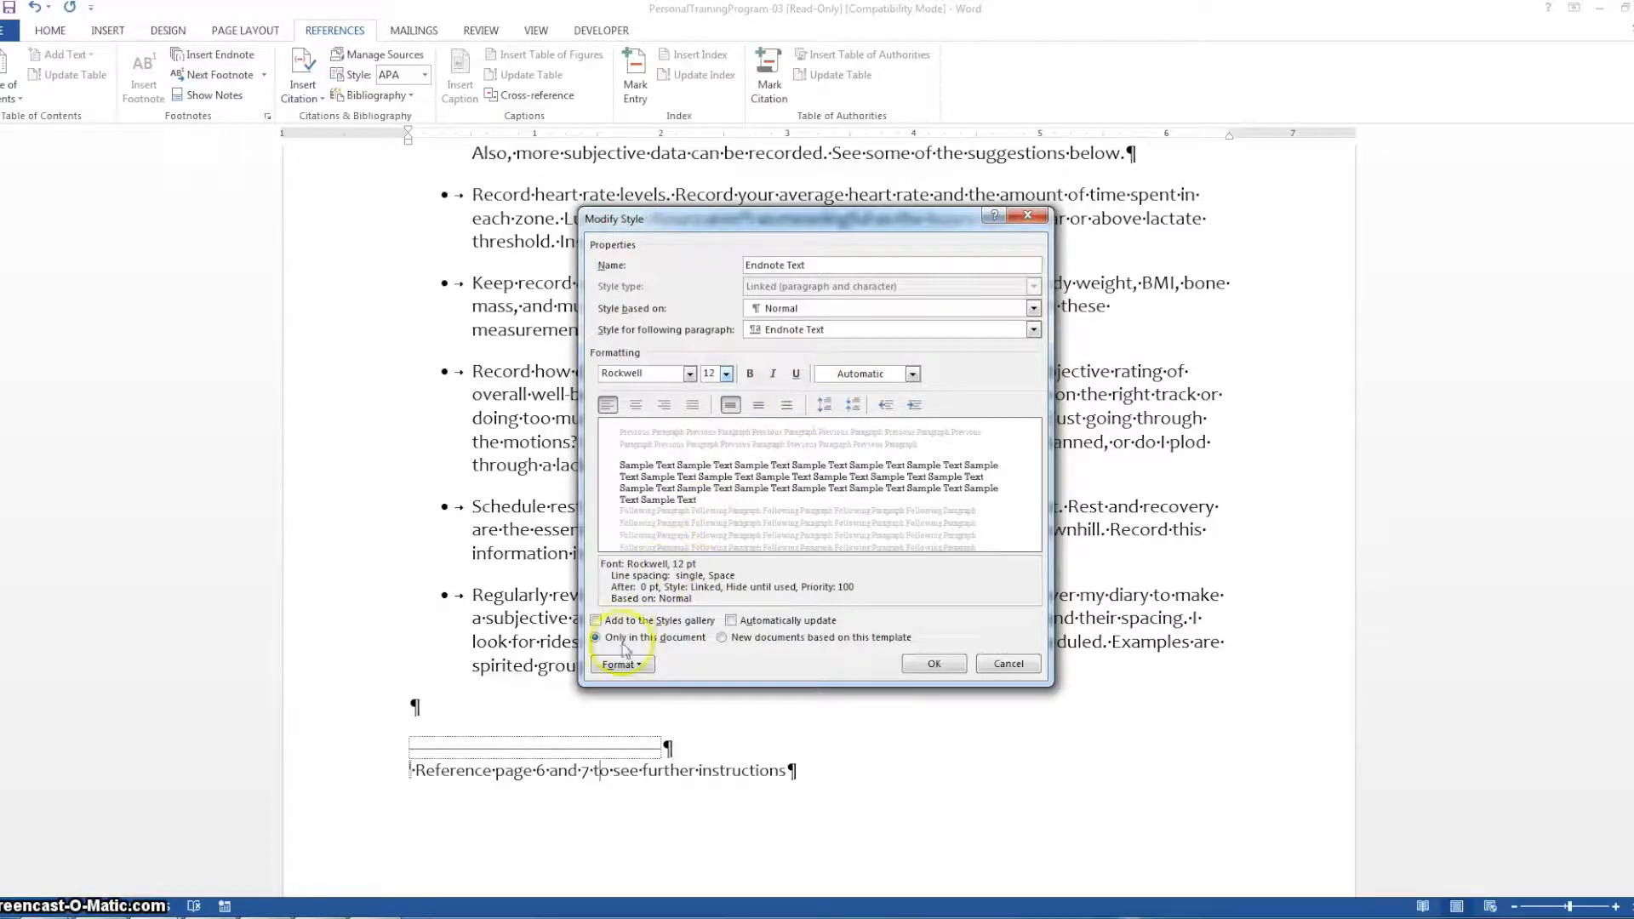
{"action": "left_click", "coordinate": [932, 665]}
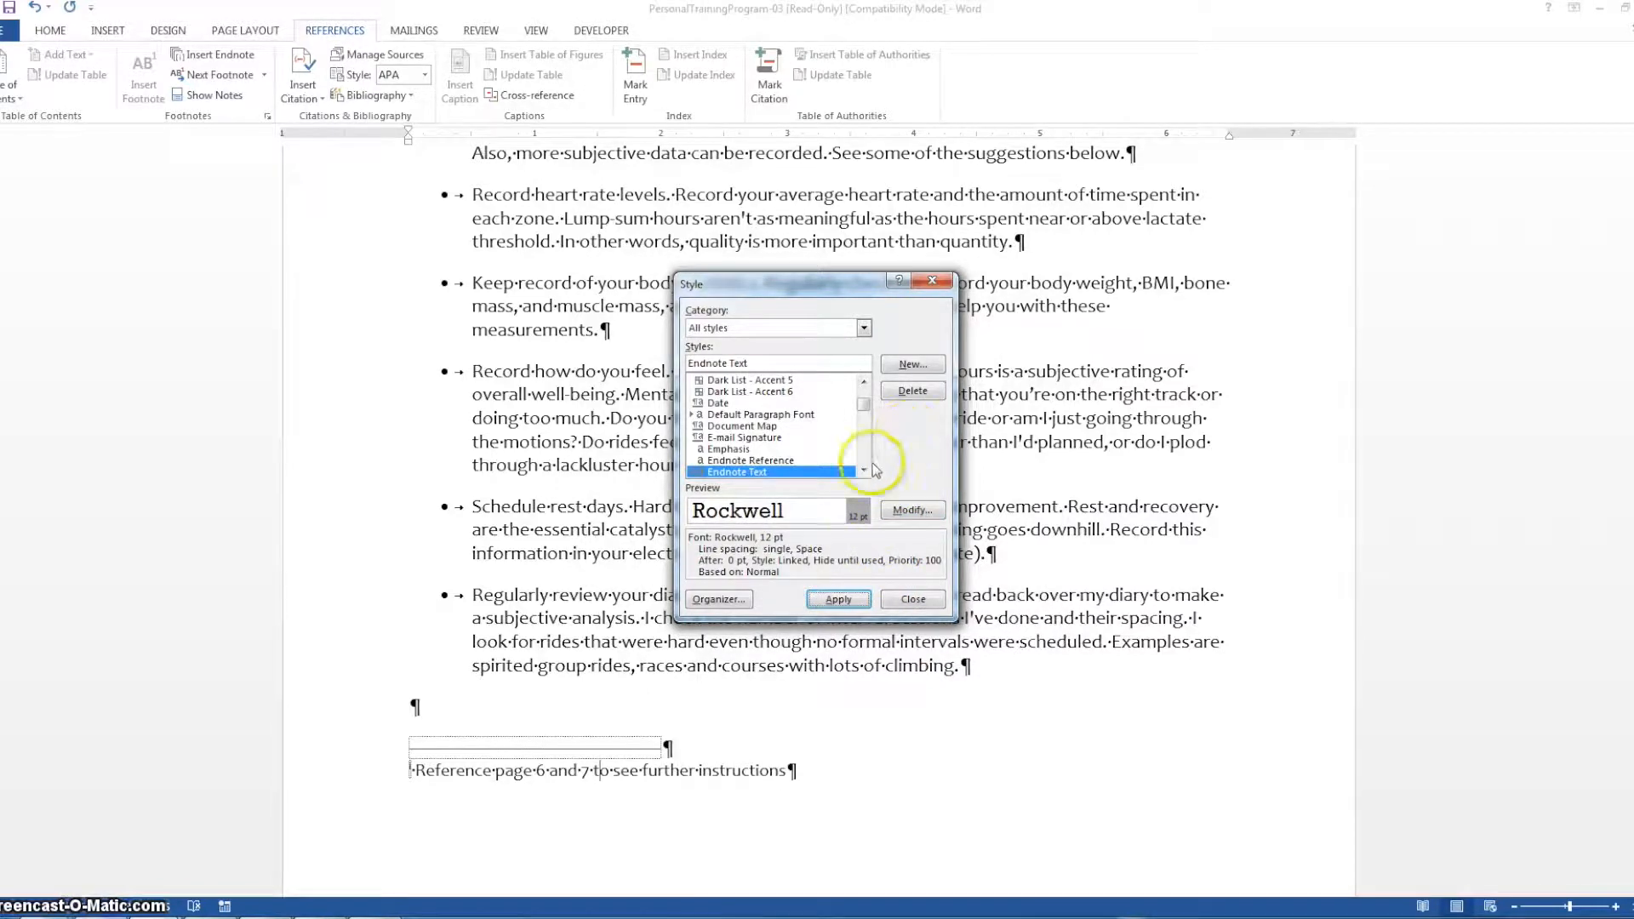
{"action": "left_click", "coordinate": [838, 601]}
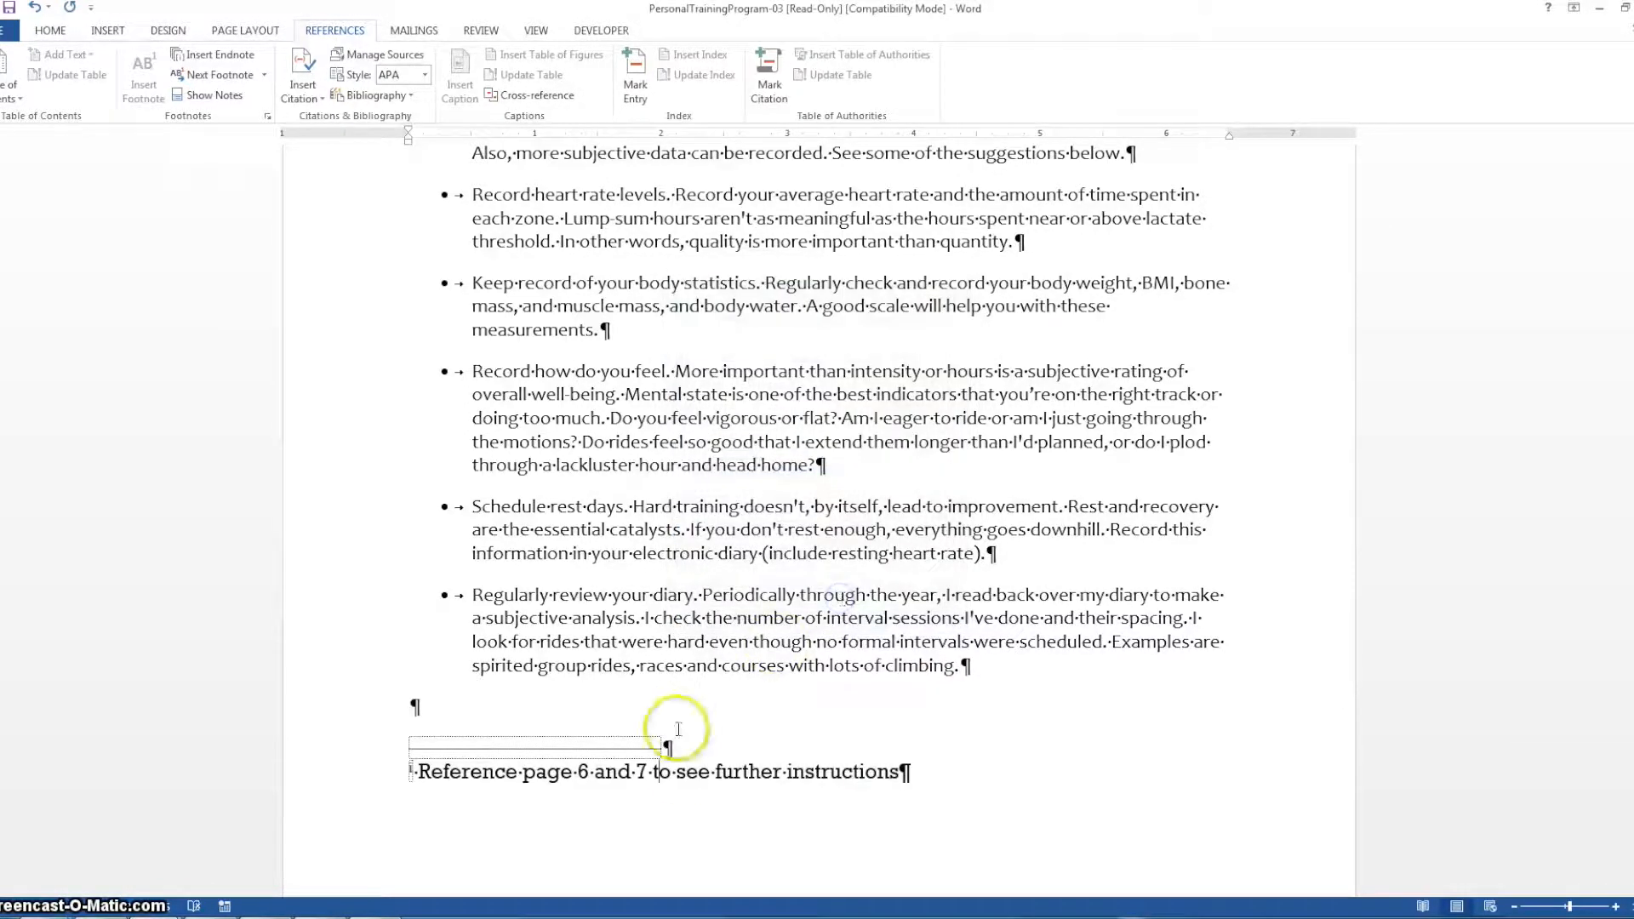
Change the Footnote Text style's font to Times New Roman and apply it to the "Reference to page 4" footnote
{"action": "left_click_drag", "start_coordinate": [1631, 753], "coordinate": [1597, 260]}
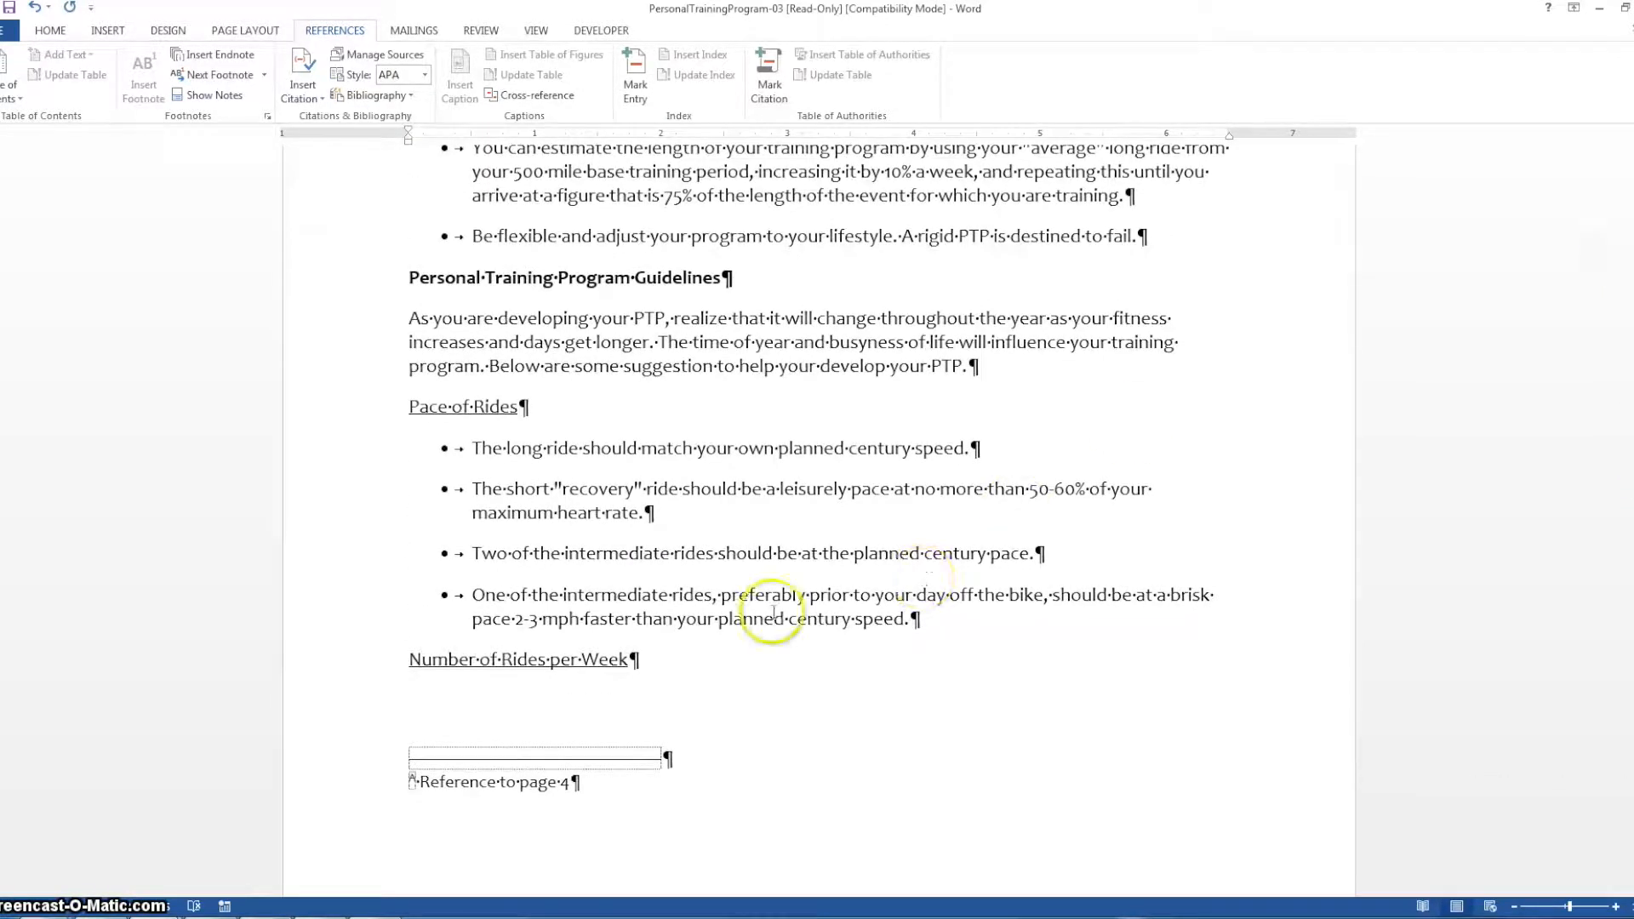
{"action": "right_click", "coordinate": [534, 780]}
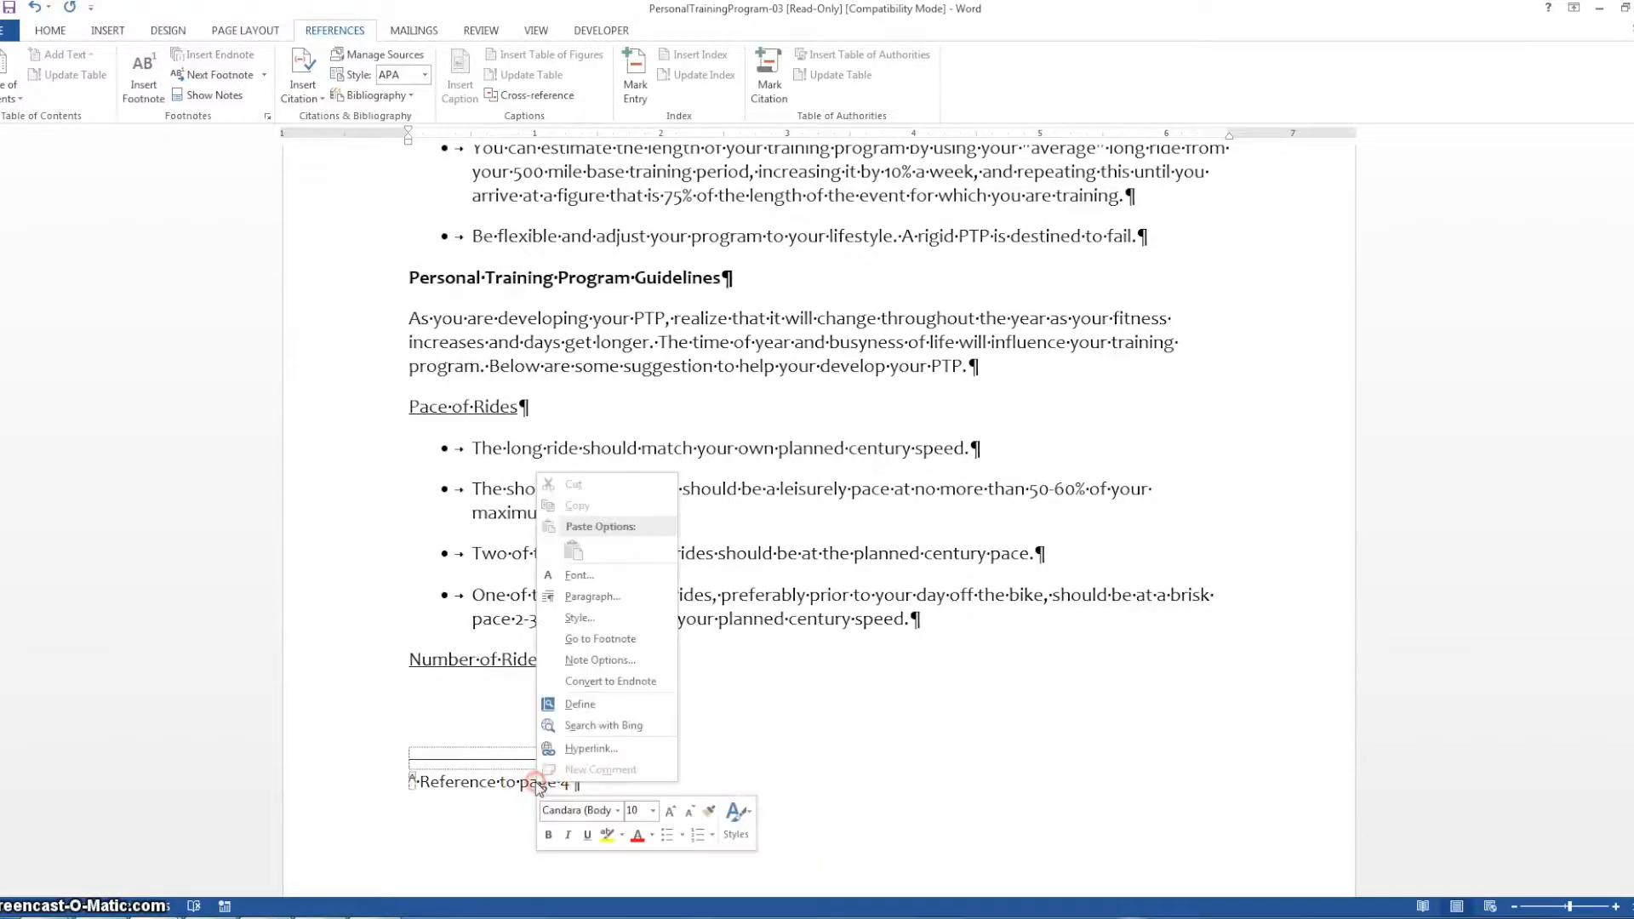
{"action": "left_click", "coordinate": [587, 618]}
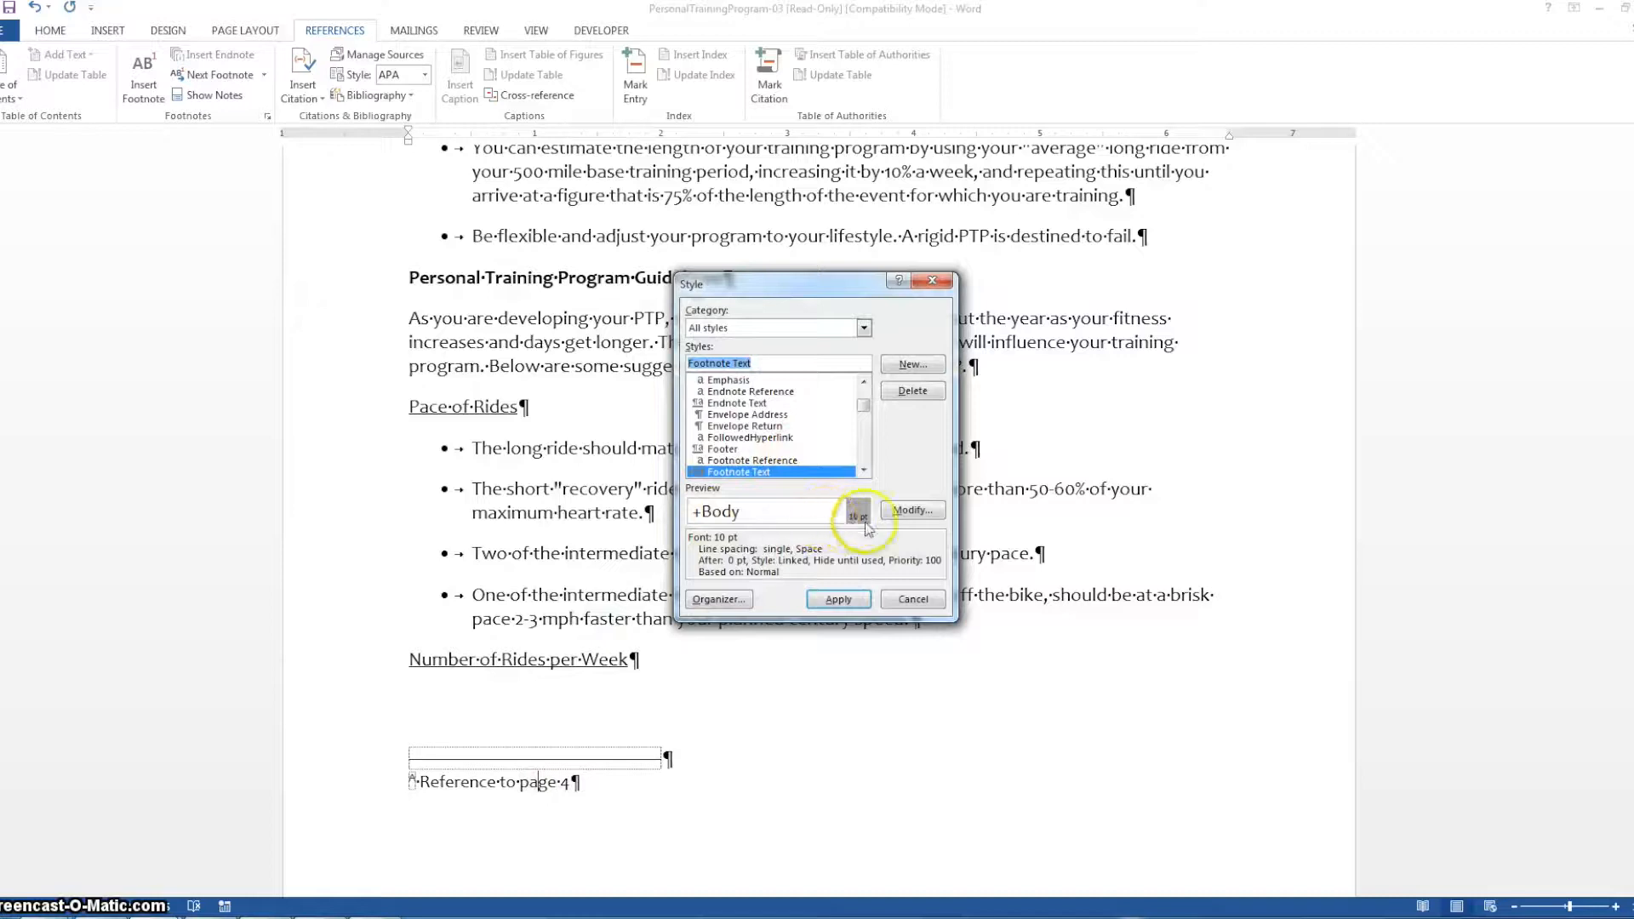
{"action": "left_click", "coordinate": [913, 510]}
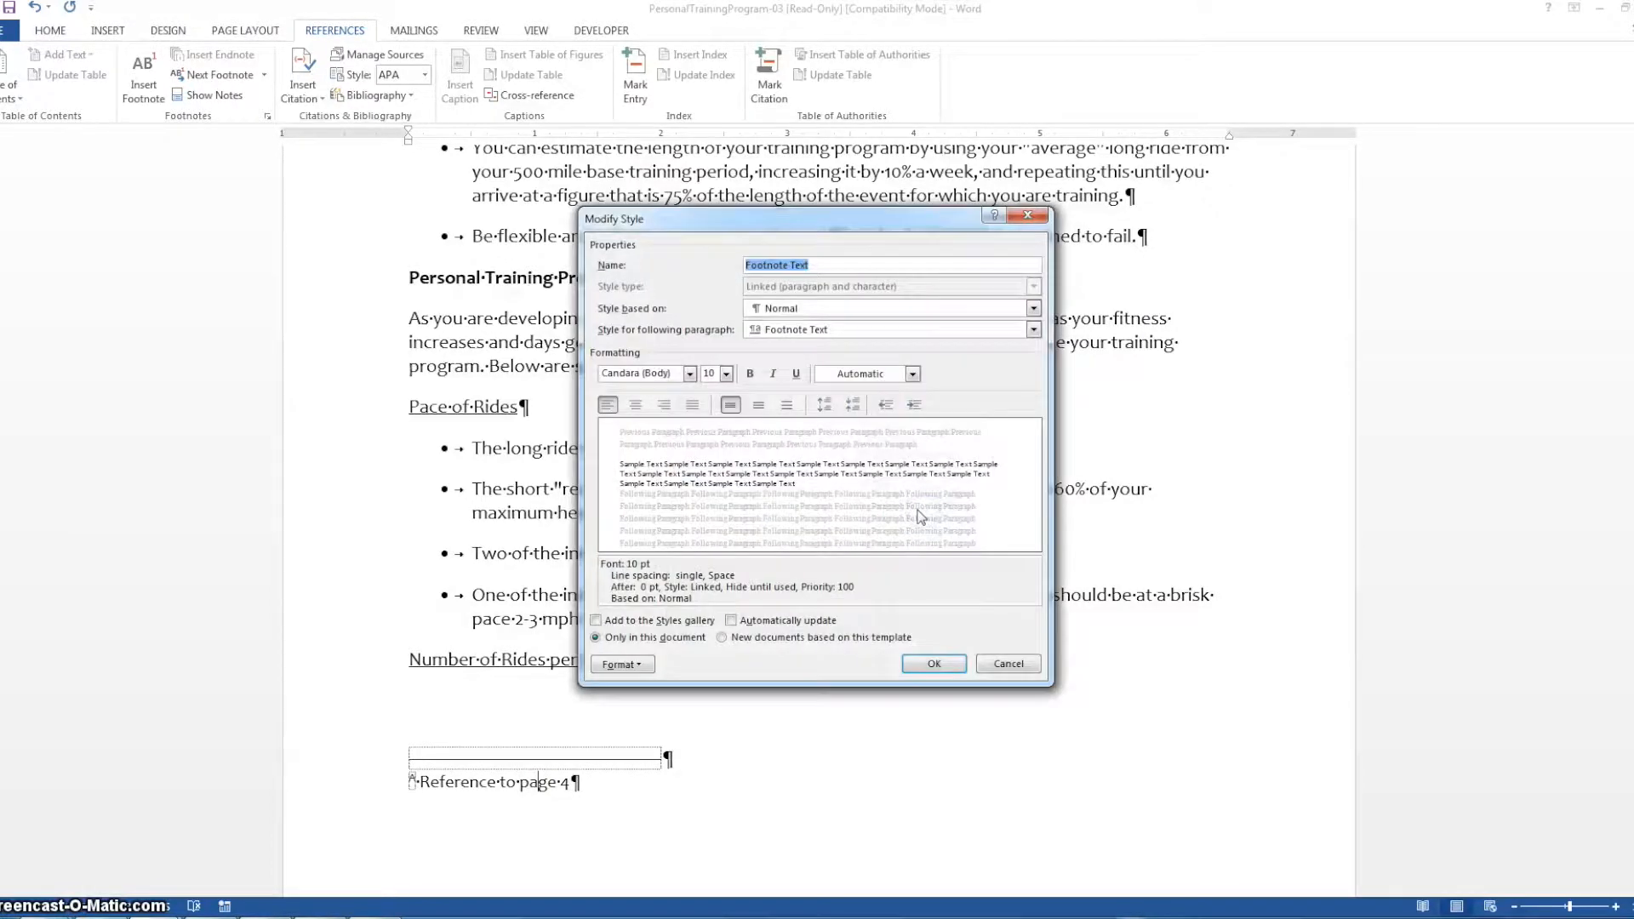
{"action": "left_click", "coordinate": [690, 374]}
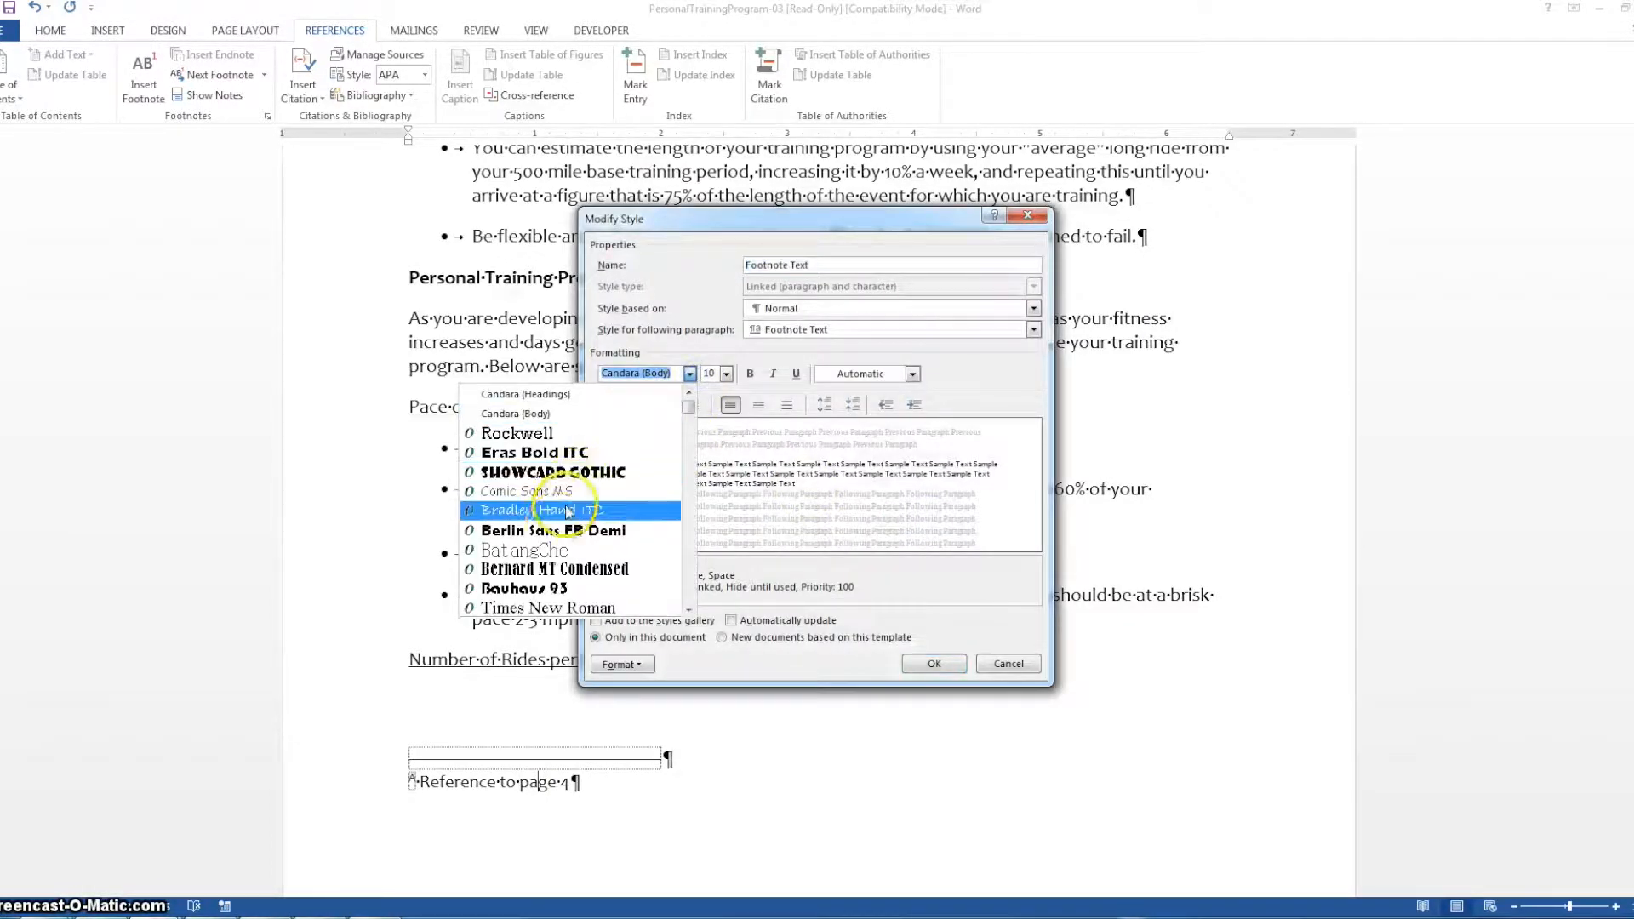
{"action": "left_click", "coordinate": [536, 607]}
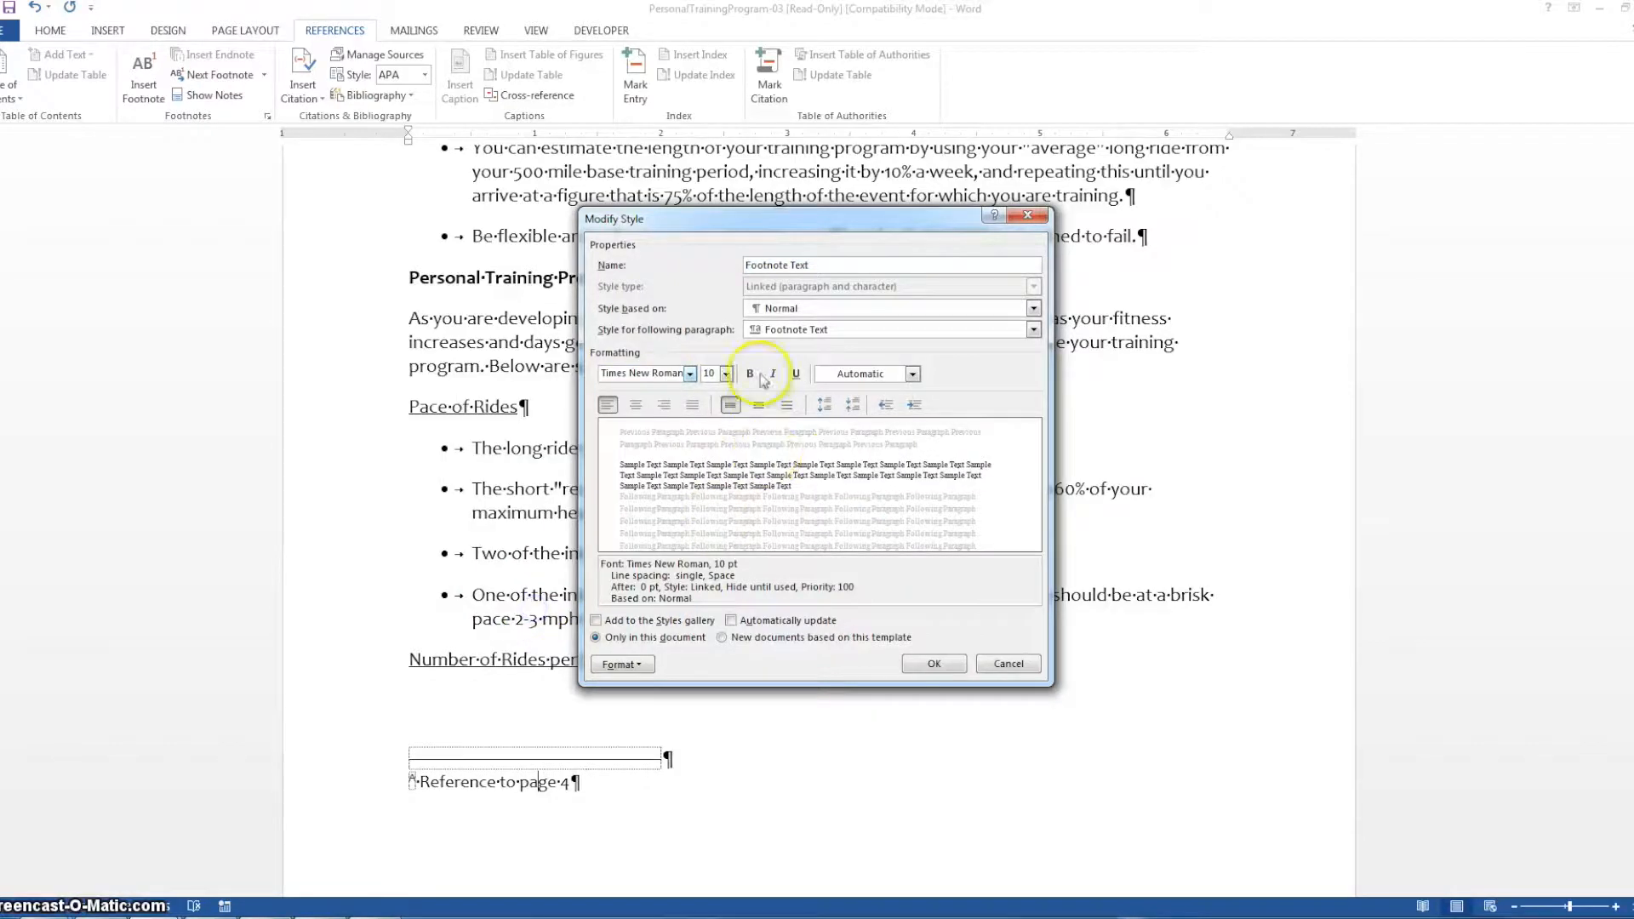
{"action": "left_click", "coordinate": [911, 664]}
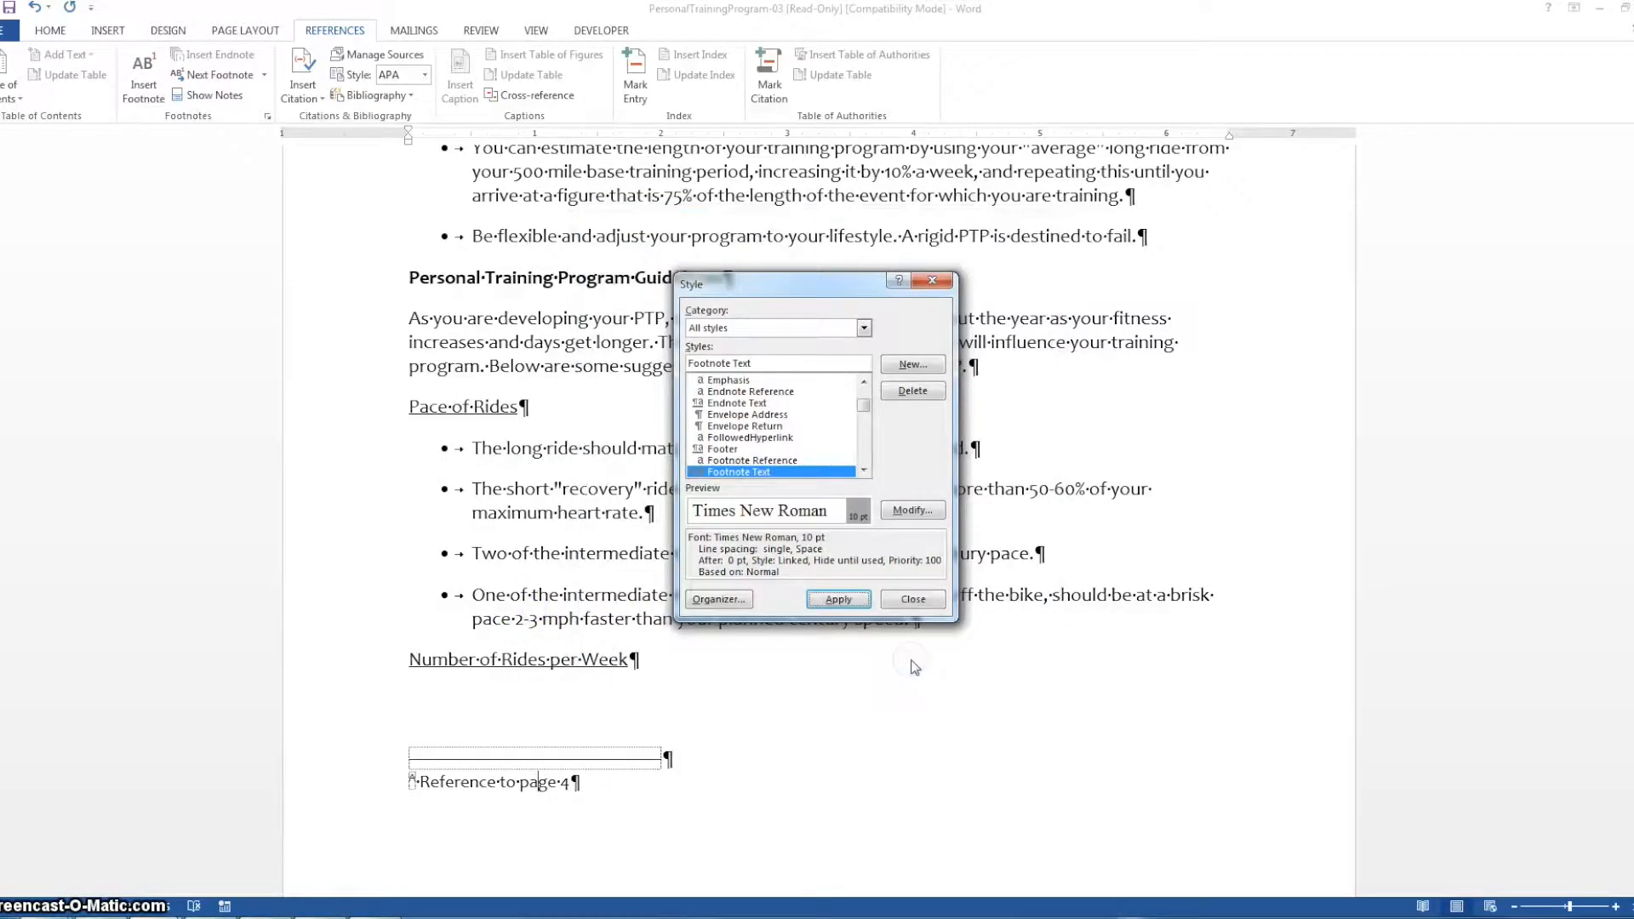
{"action": "left_click", "coordinate": [839, 599]}
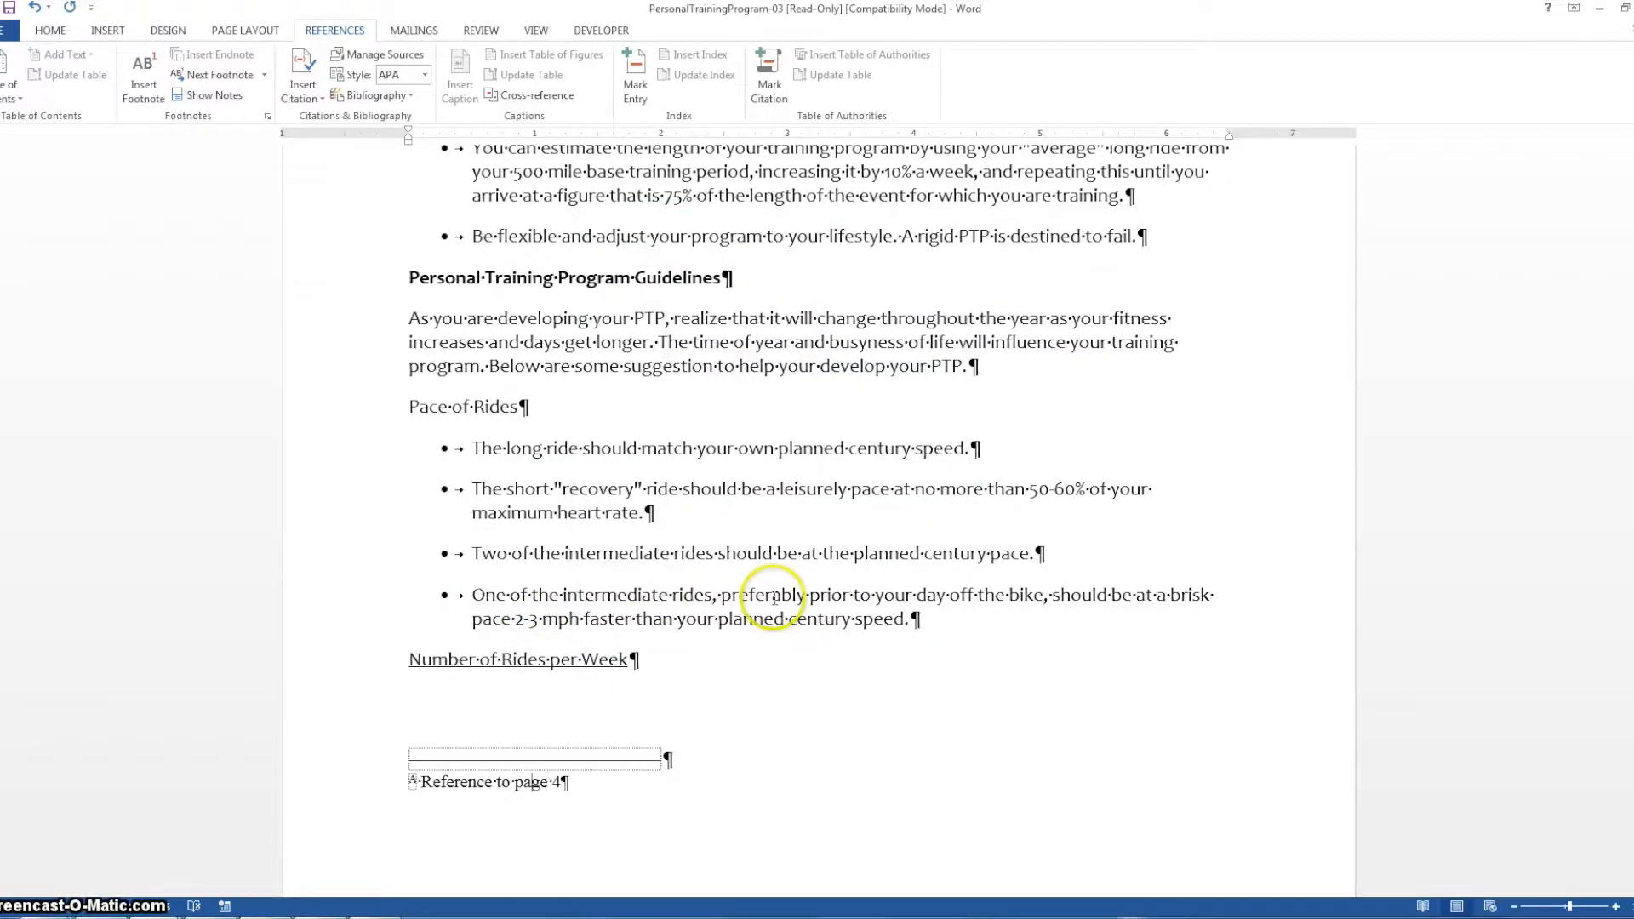
{"action": "left_click", "coordinate": [595, 812]}
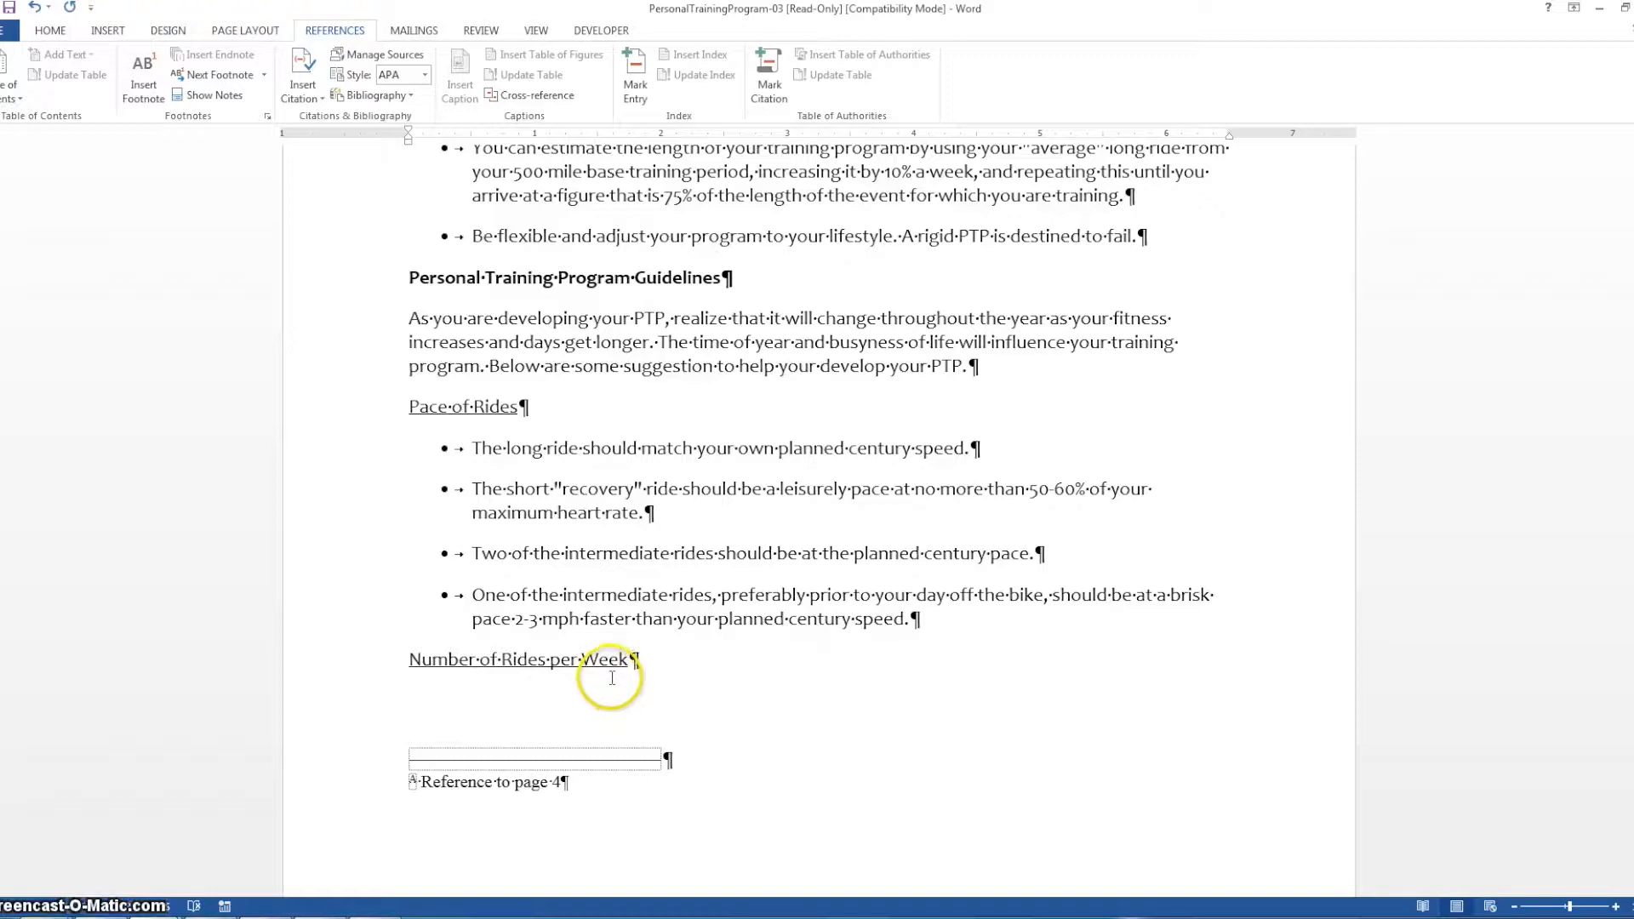
Convert all footnotes to endnotes and close the footnote and endnote settings
{"action": "left_click", "coordinate": [270, 117]}
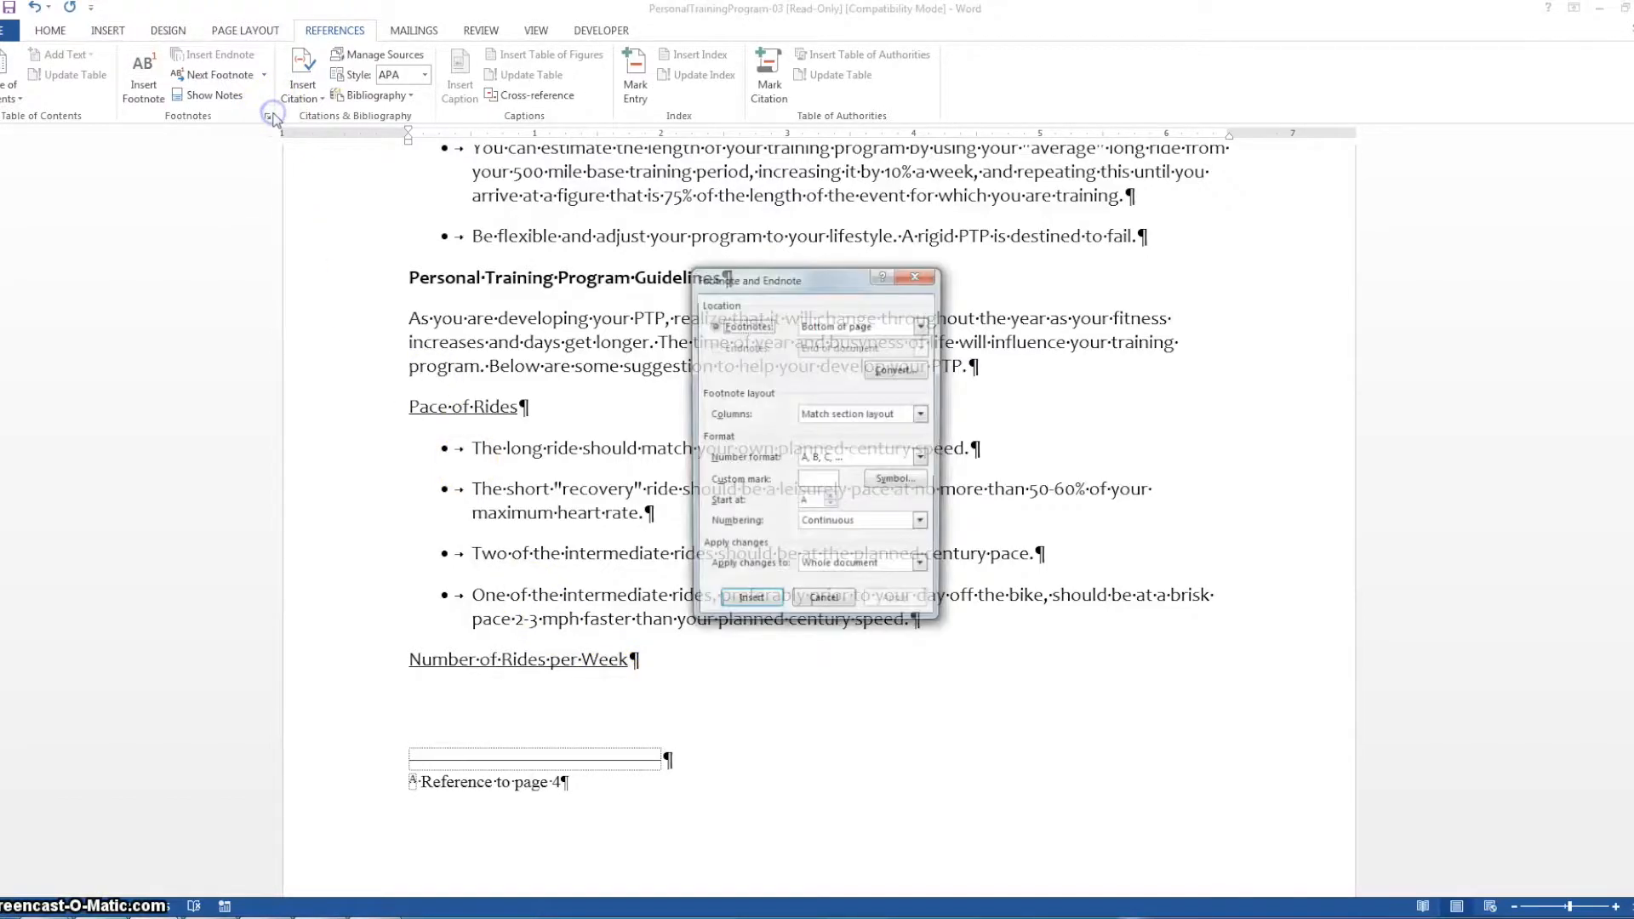
{"action": "left_click", "coordinate": [897, 371]}
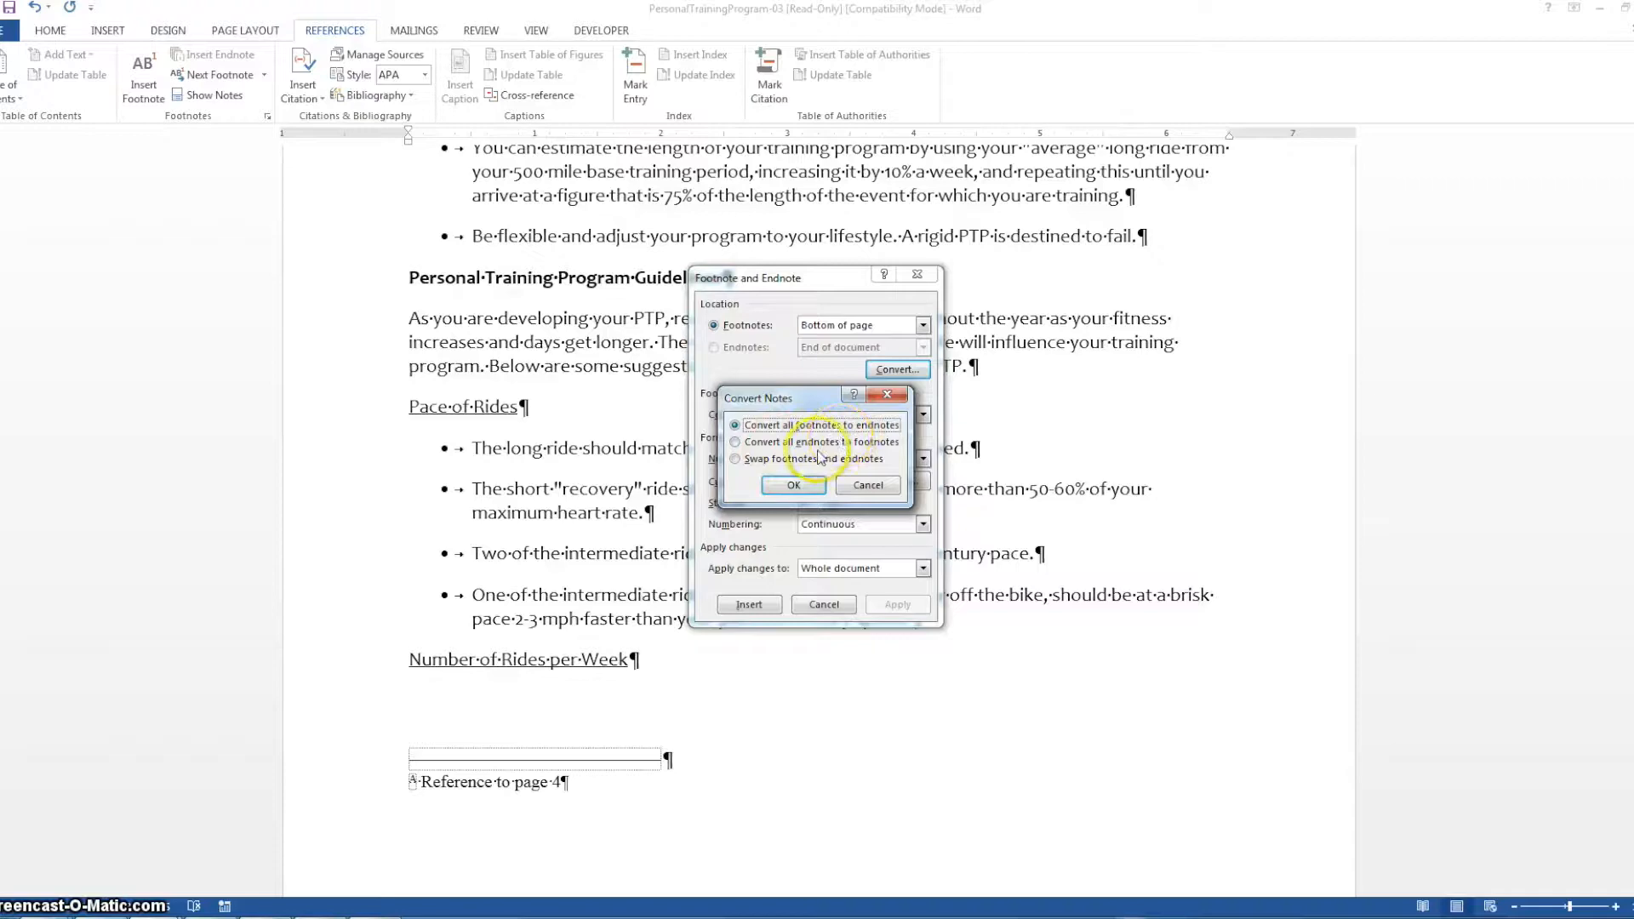
{"action": "left_click", "coordinate": [792, 485]}
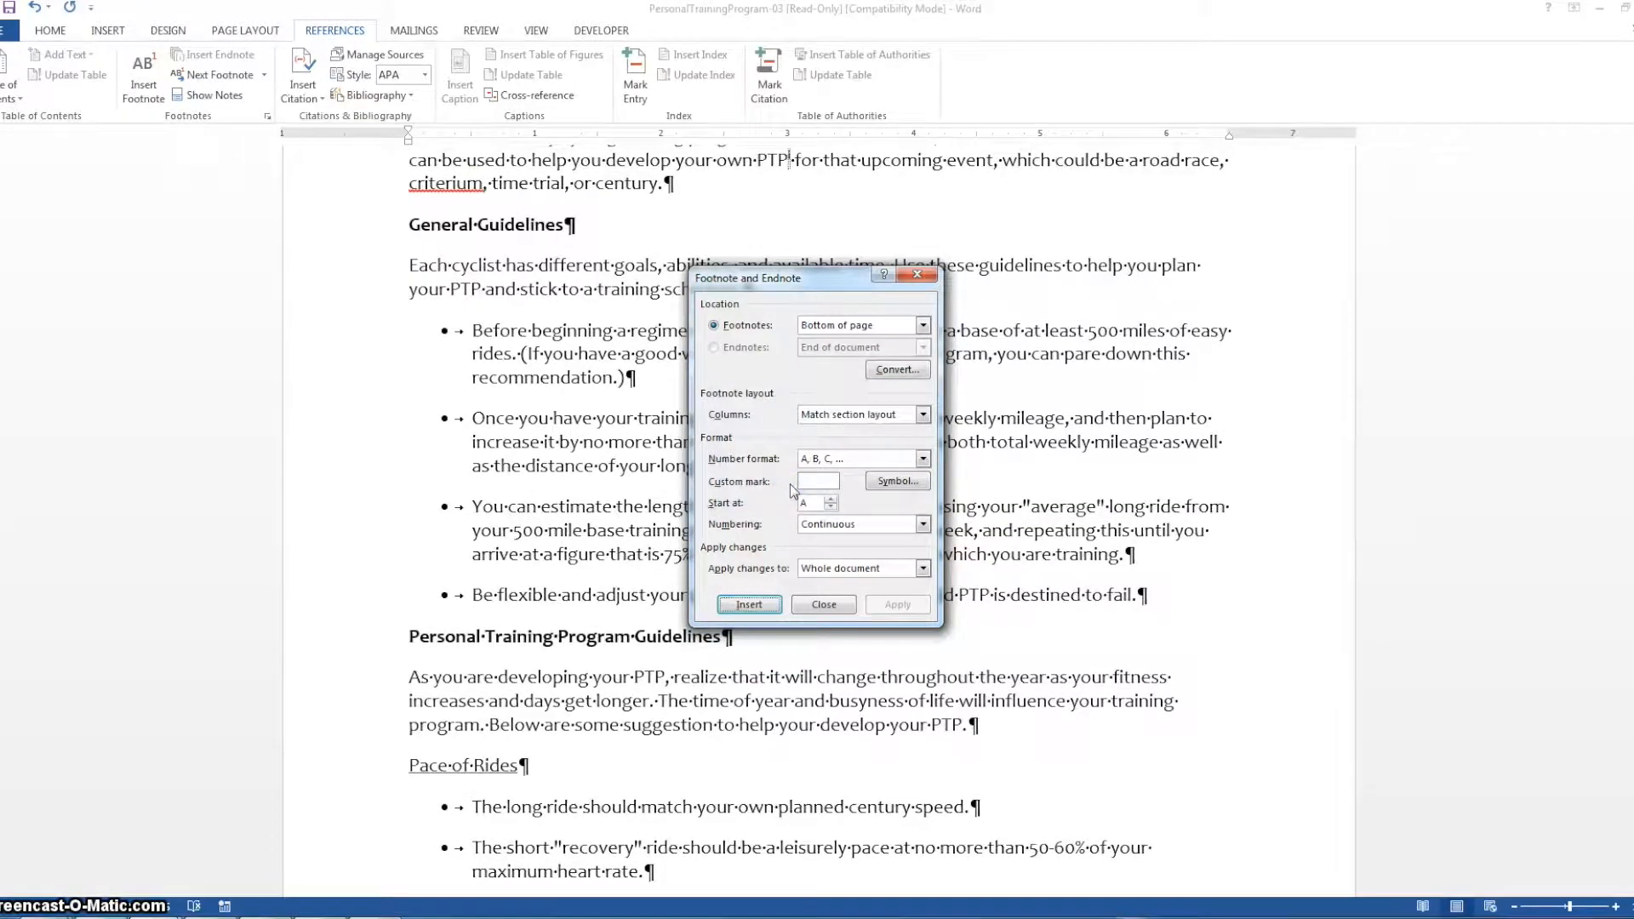
{"action": "left_click", "coordinate": [783, 609]}
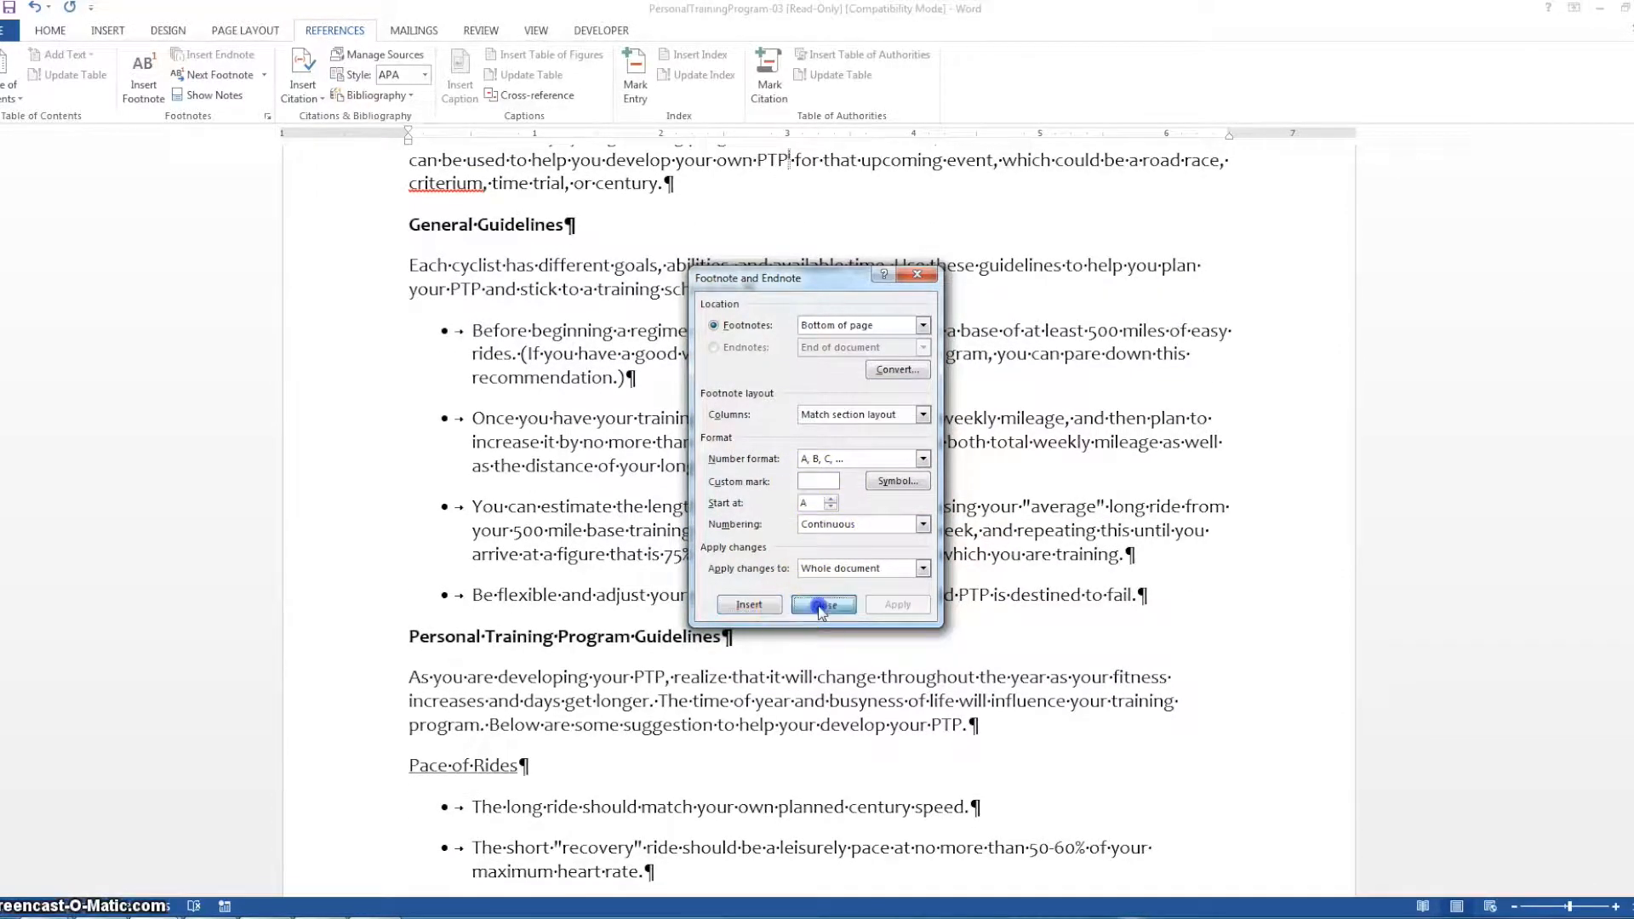
Delete the note reference mark after "PTP" in the opening paragraph to remove its endnote
{"action": "scroll", "coordinate": [983, 566], "scroll_direction": "up", "scroll_amount": 4}
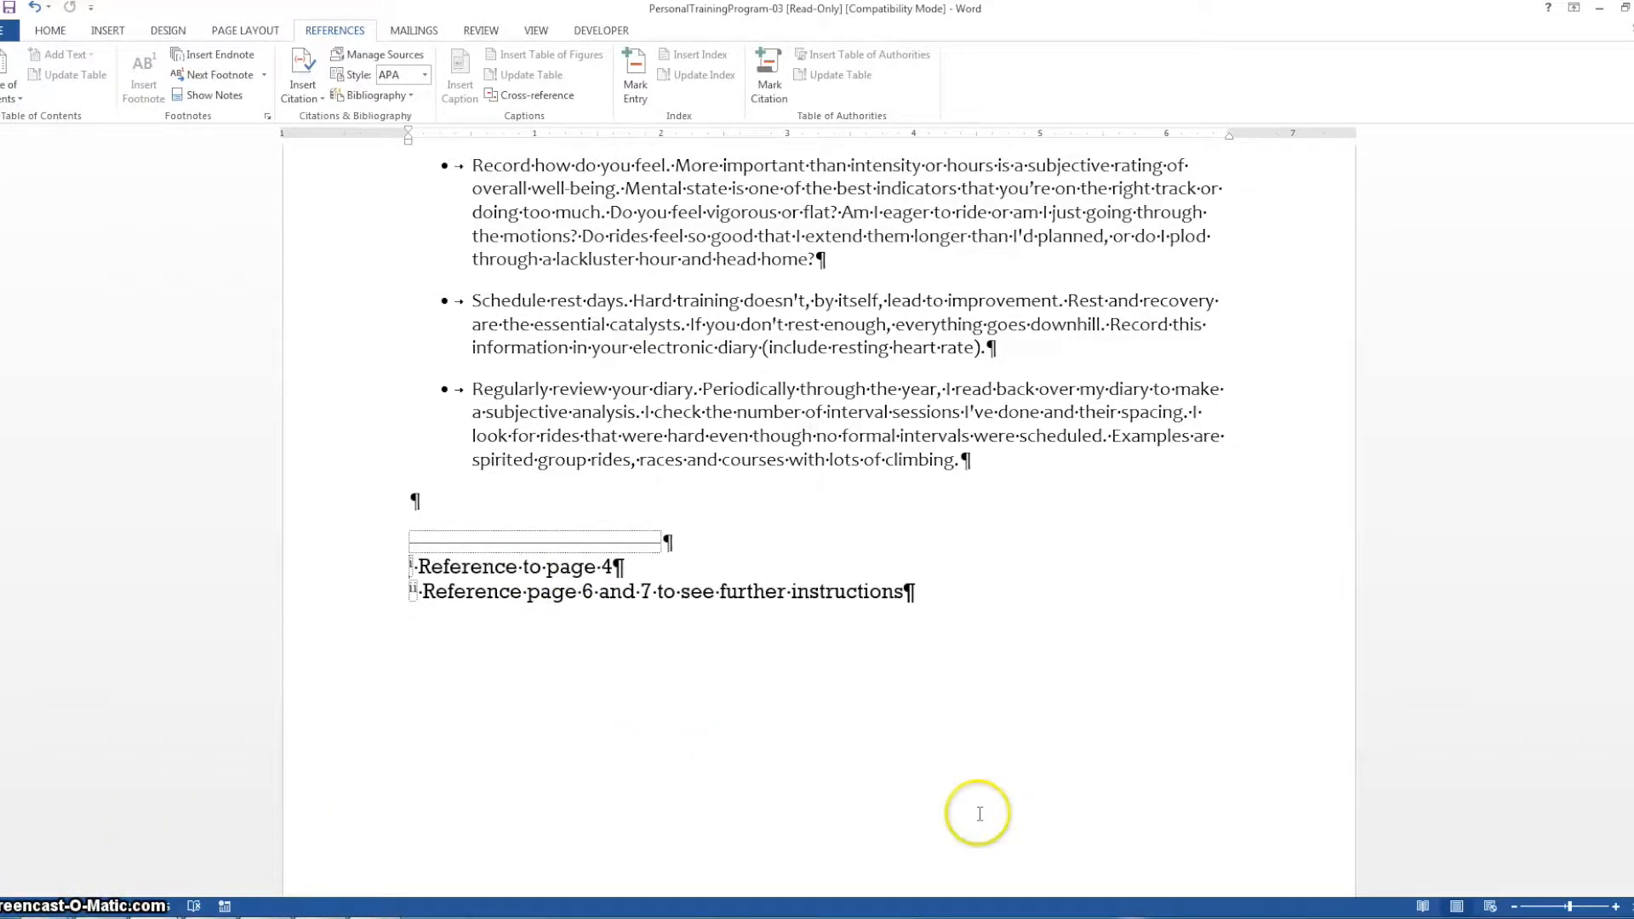
{"action": "left_click_drag", "start_coordinate": [1633, 816], "coordinate": [1633, 273]}
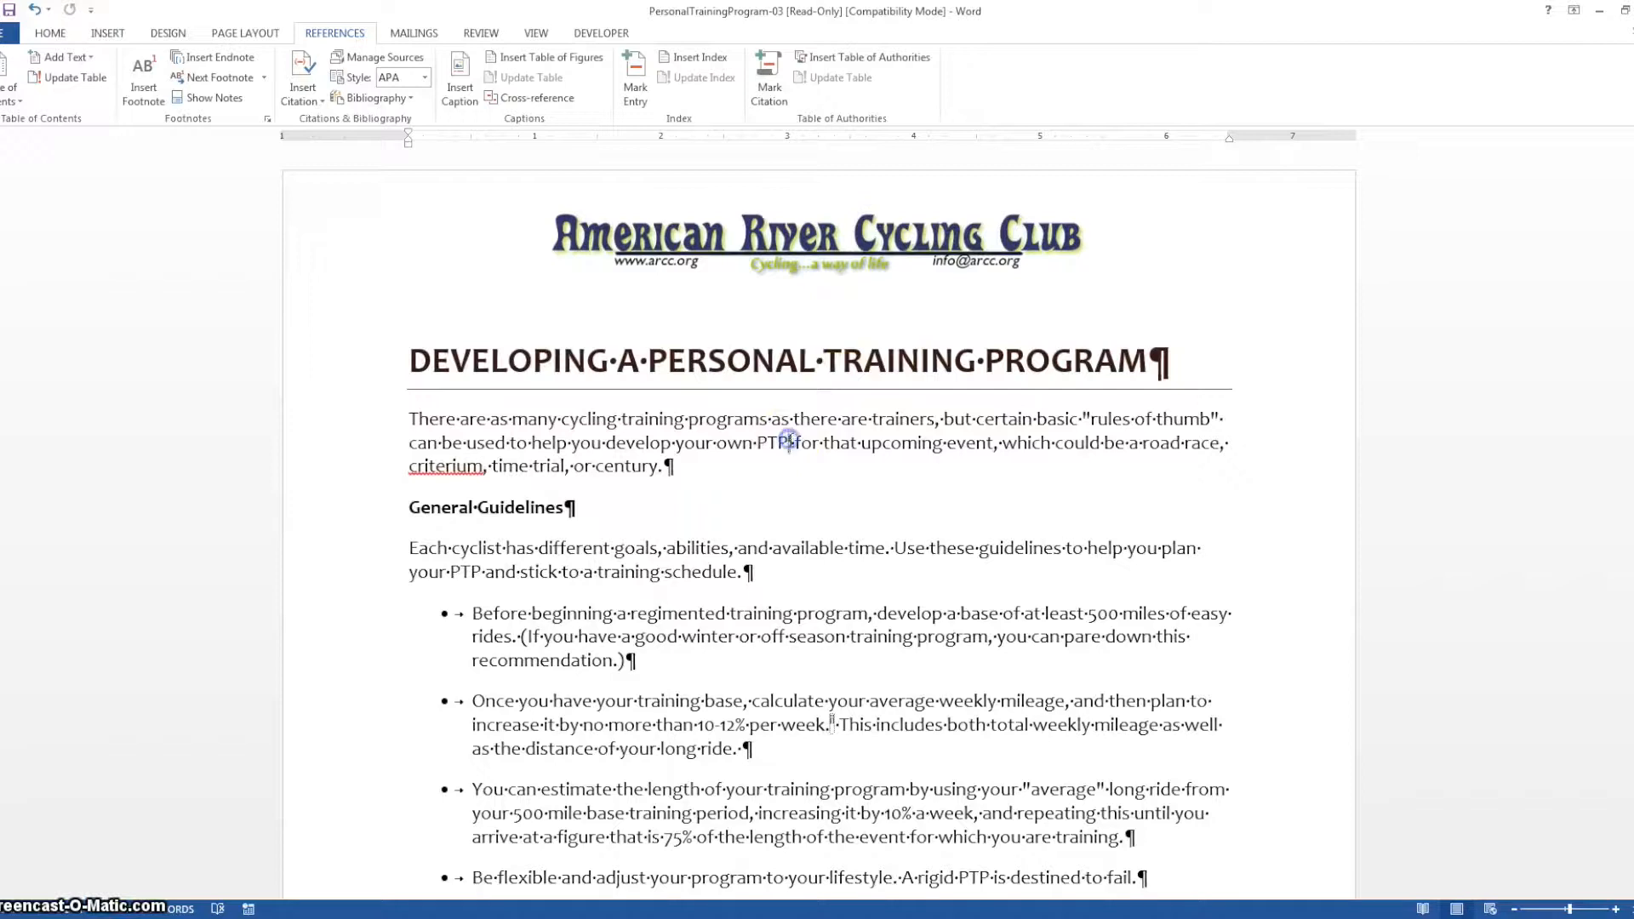
{"action": "left_click", "coordinate": [790, 442]}
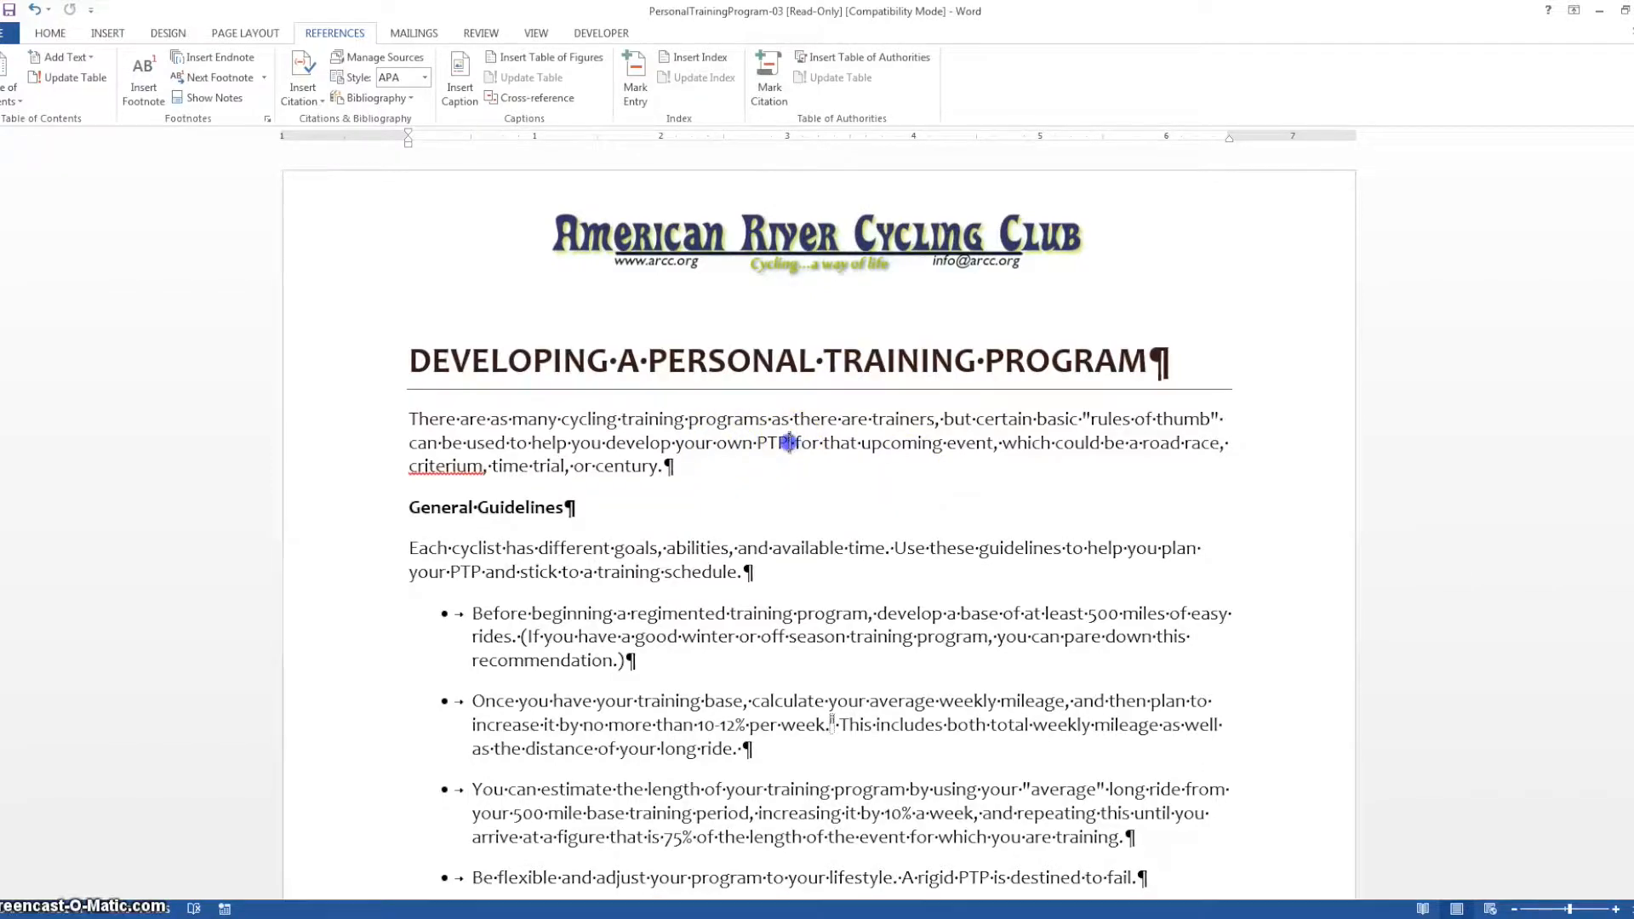
{"action": "left_click", "coordinate": [1019, 474]}
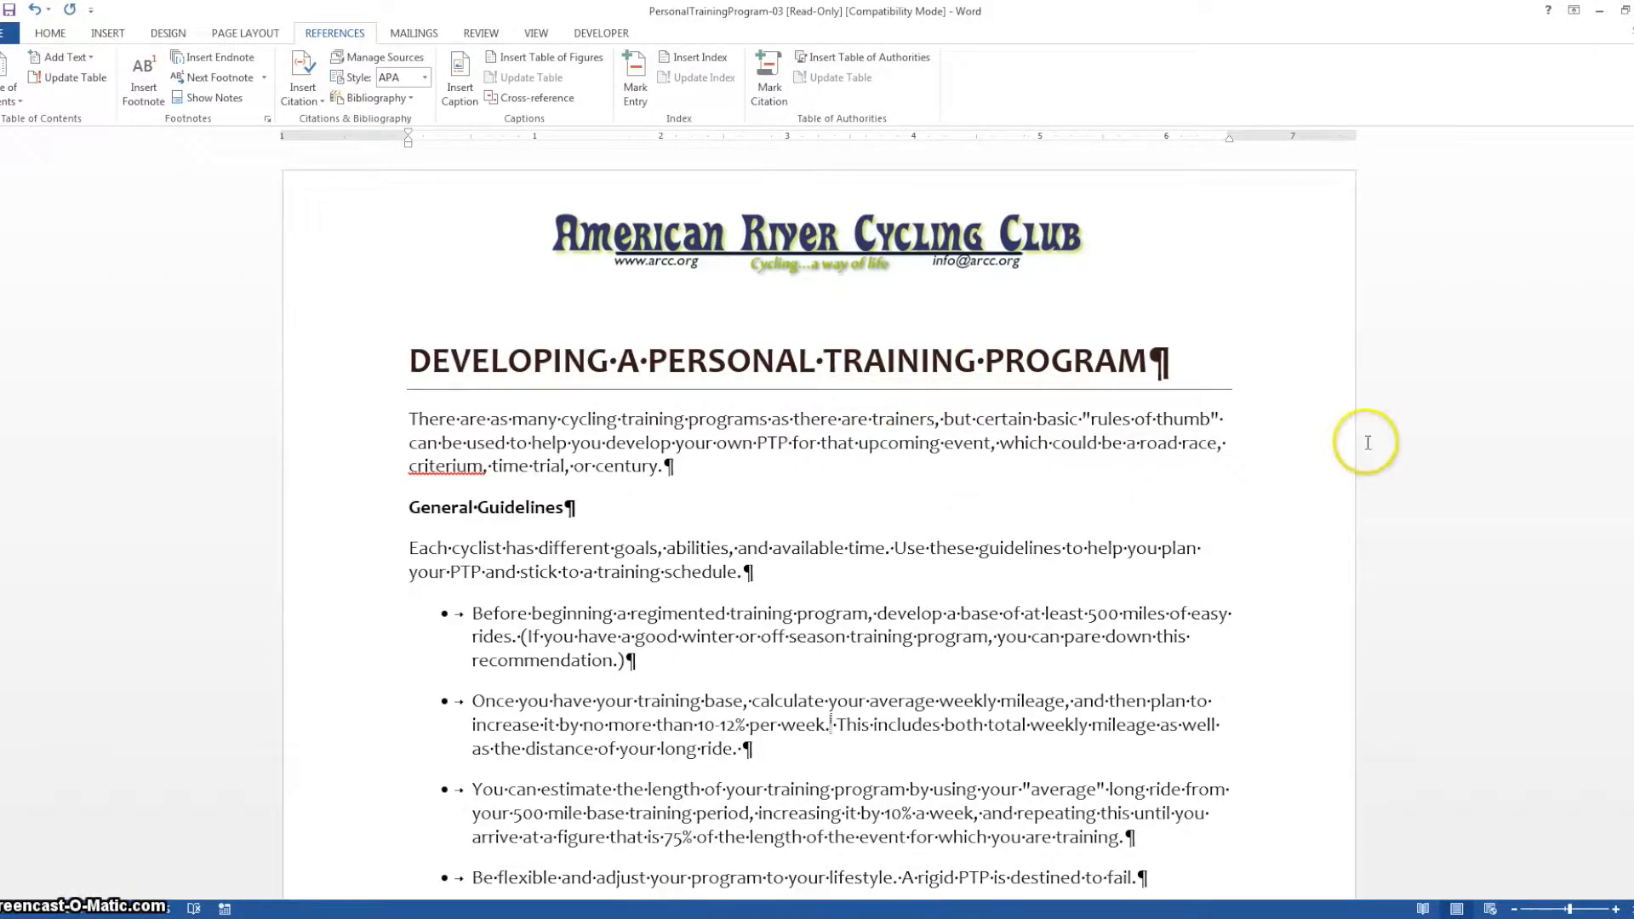
Try the MLA Seventh Edition citation style and set it back to APA Sixth Edition
{"action": "left_click_drag", "start_coordinate": [1629, 200], "coordinate": [1629, 792]}
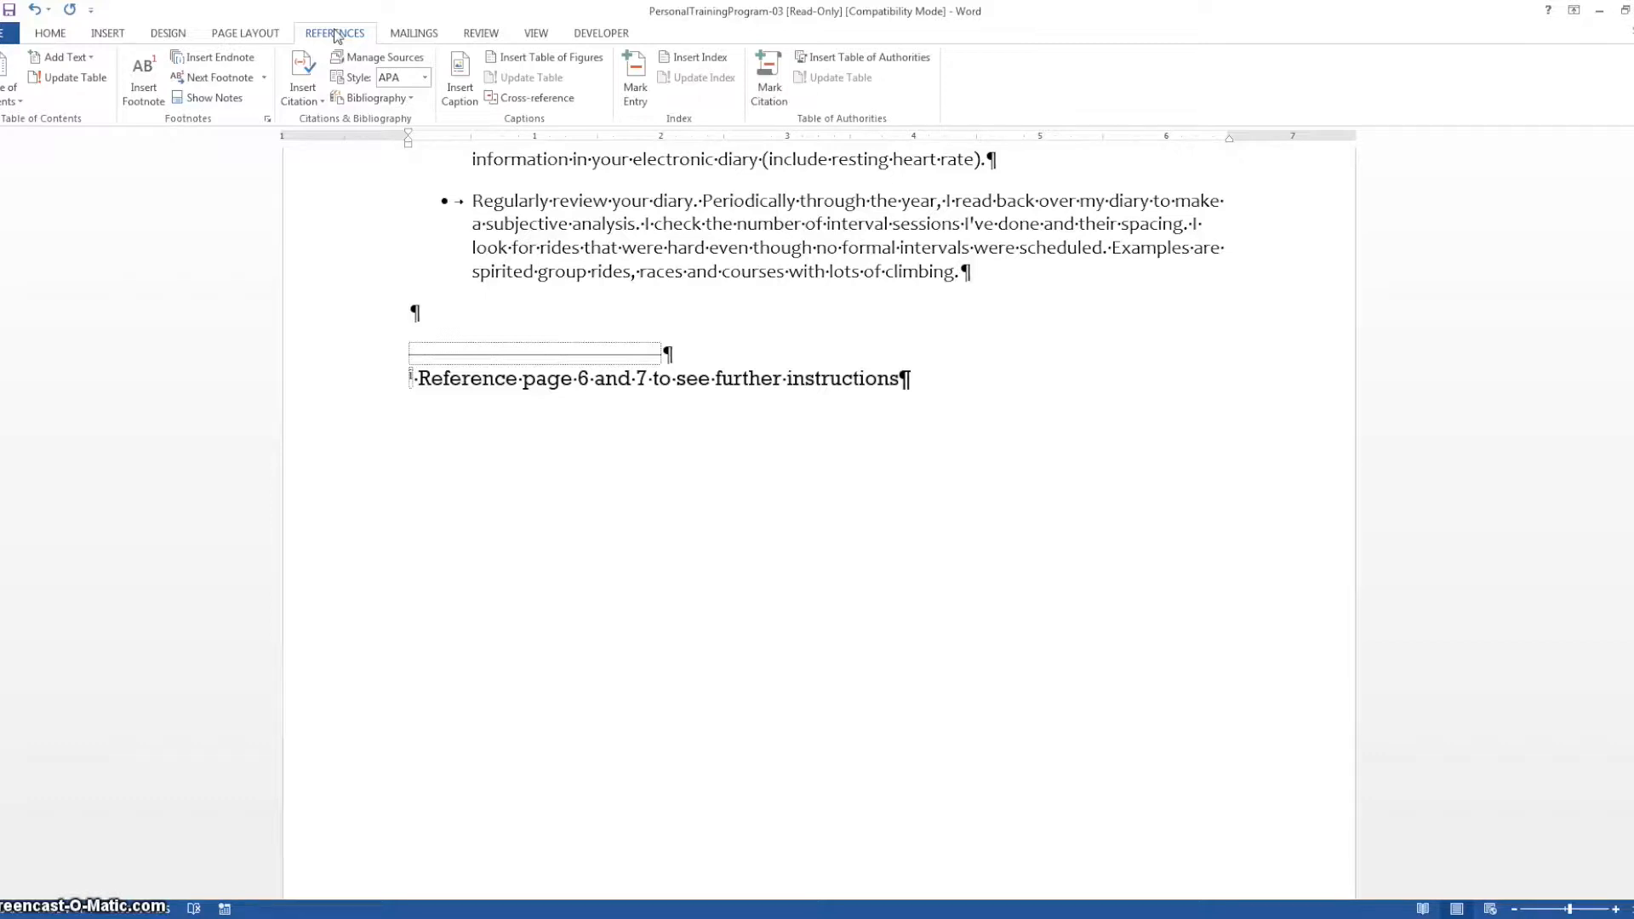
{"action": "left_click", "coordinate": [424, 79]}
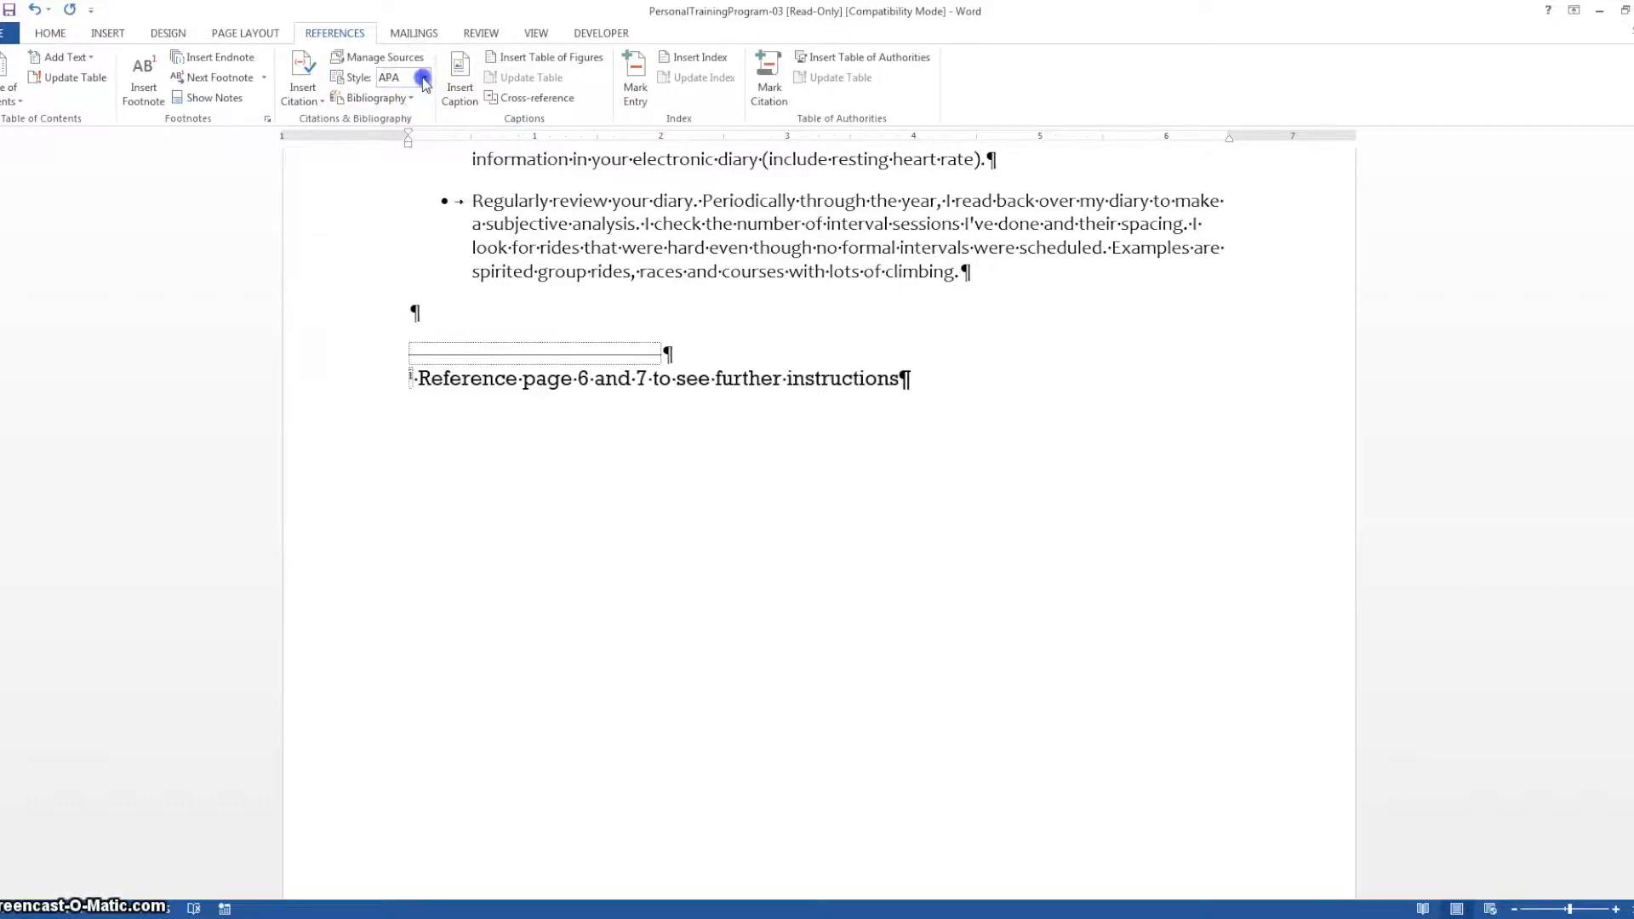
{"action": "left_click", "coordinate": [425, 79]}
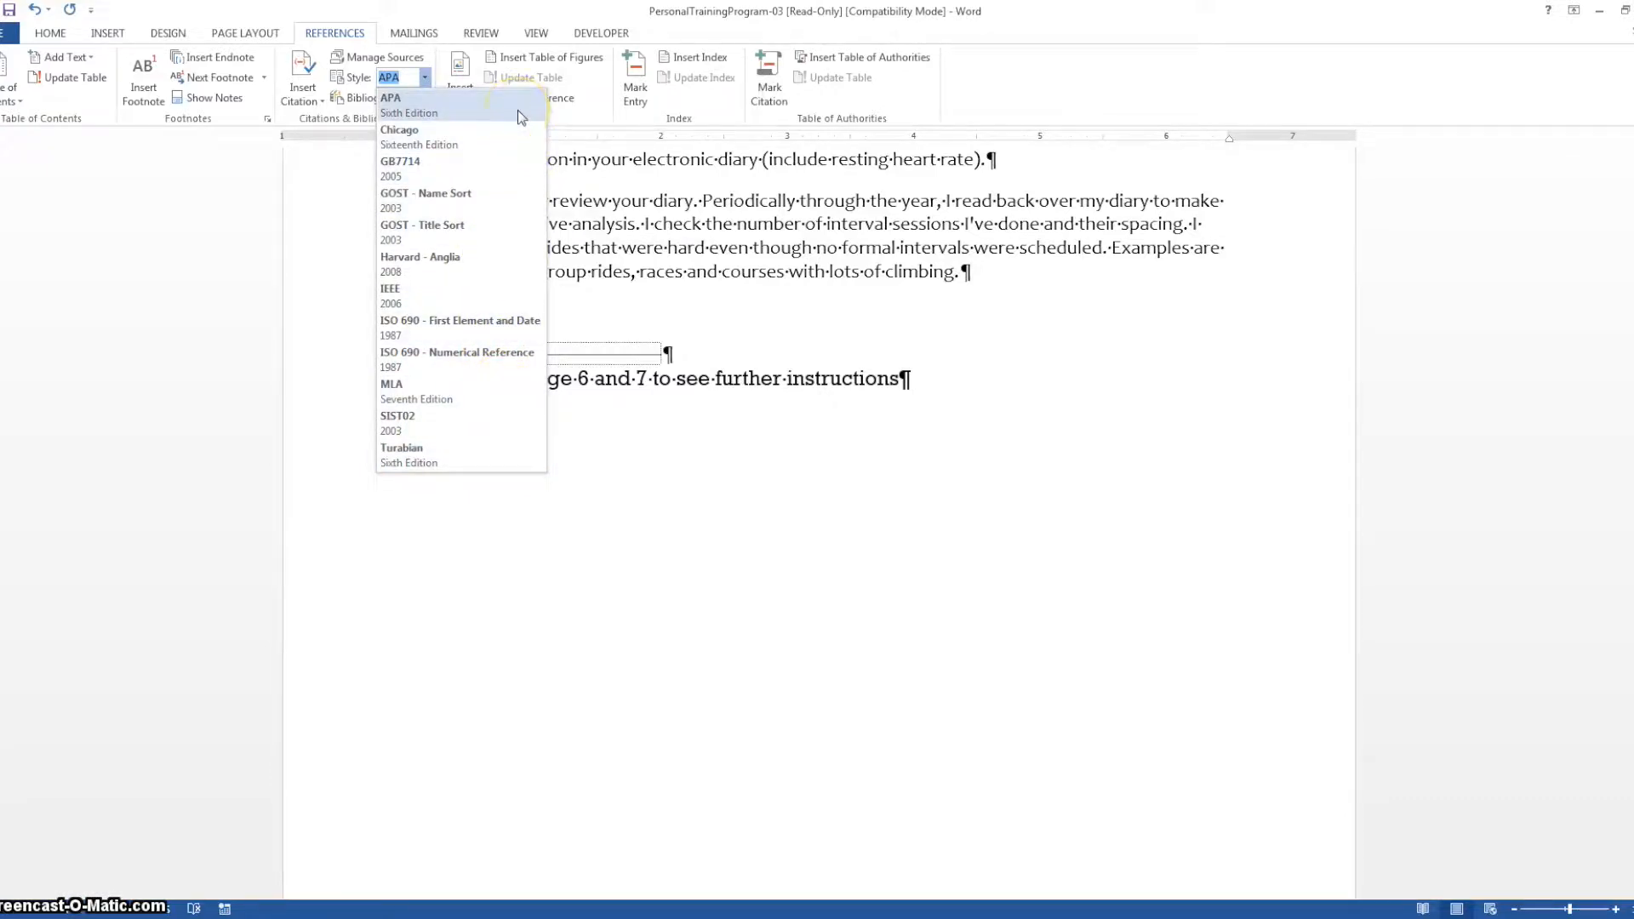
{"action": "left_click", "coordinate": [487, 396]}
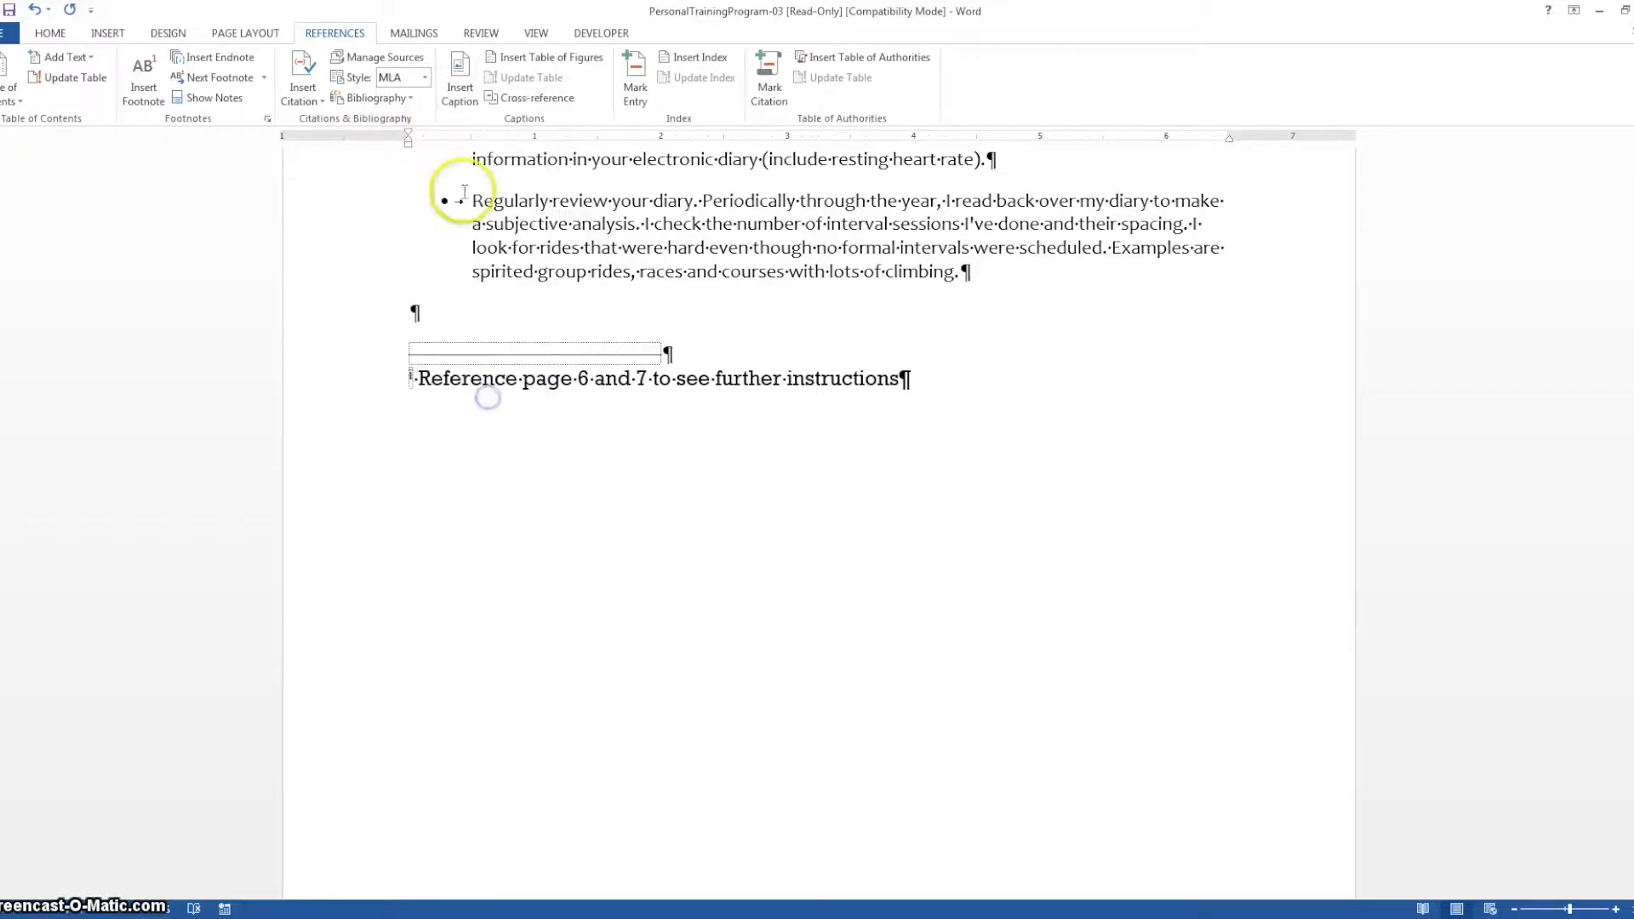
{"action": "left_click", "coordinate": [424, 77]}
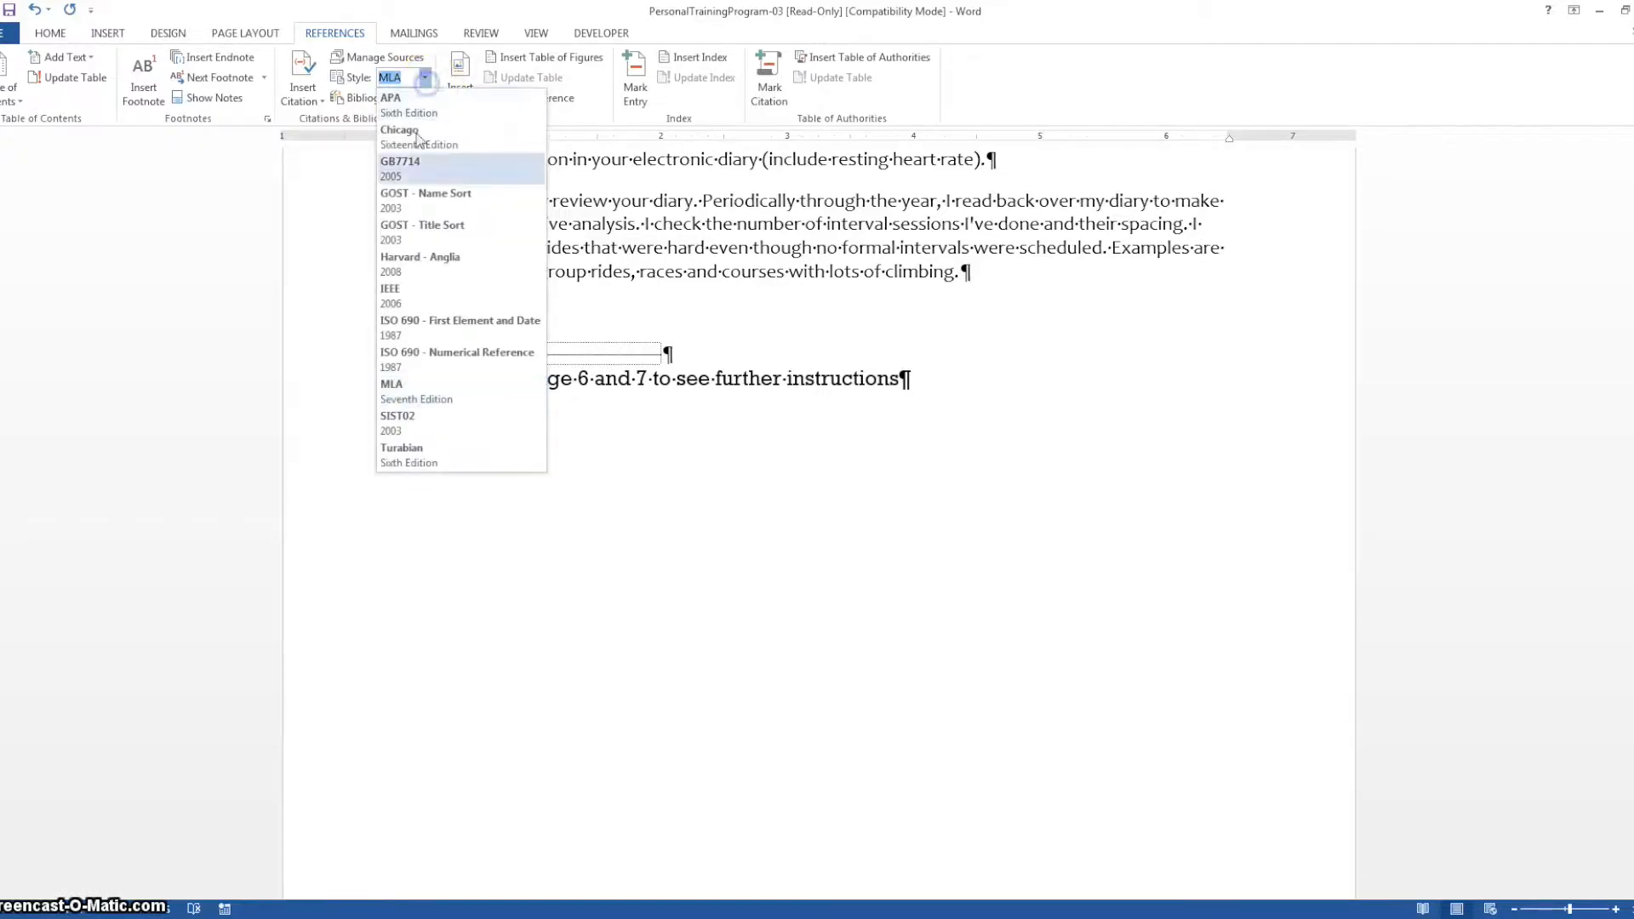
{"action": "left_click", "coordinate": [466, 107]}
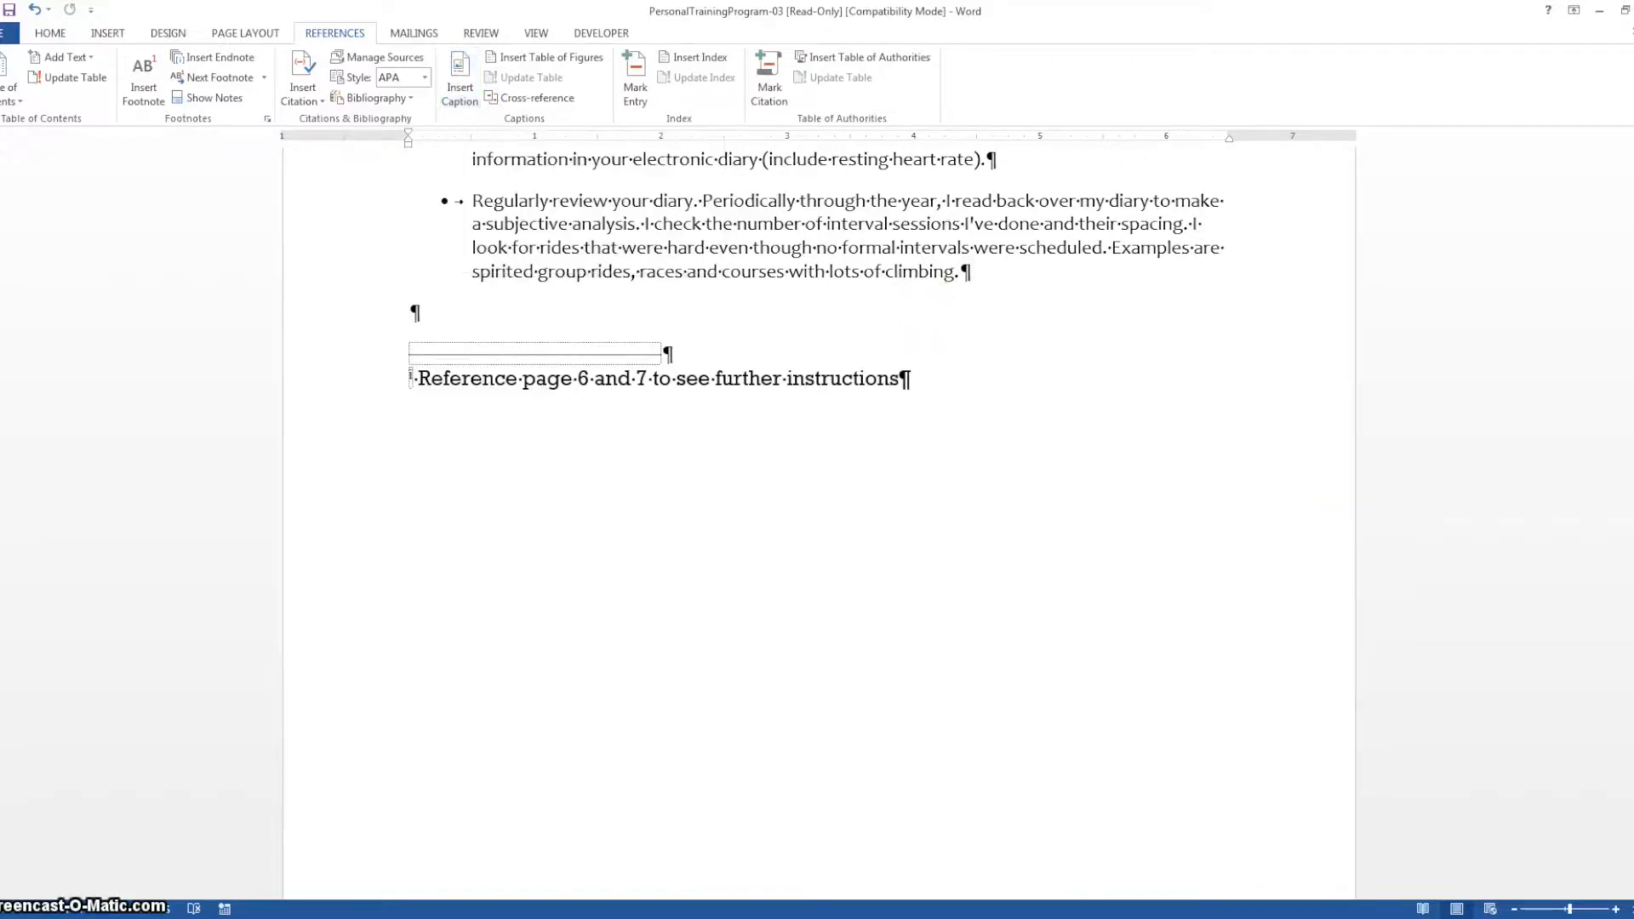
Start a new Web site source for a citation at the end of the "Using a Training Log" paragraph
{"action": "left_click_drag", "start_coordinate": [1633, 796], "coordinate": [1633, 783]}
{"action": "left_click", "coordinate": [1084, 635]}
{"action": "left_click", "coordinate": [1073, 631]}
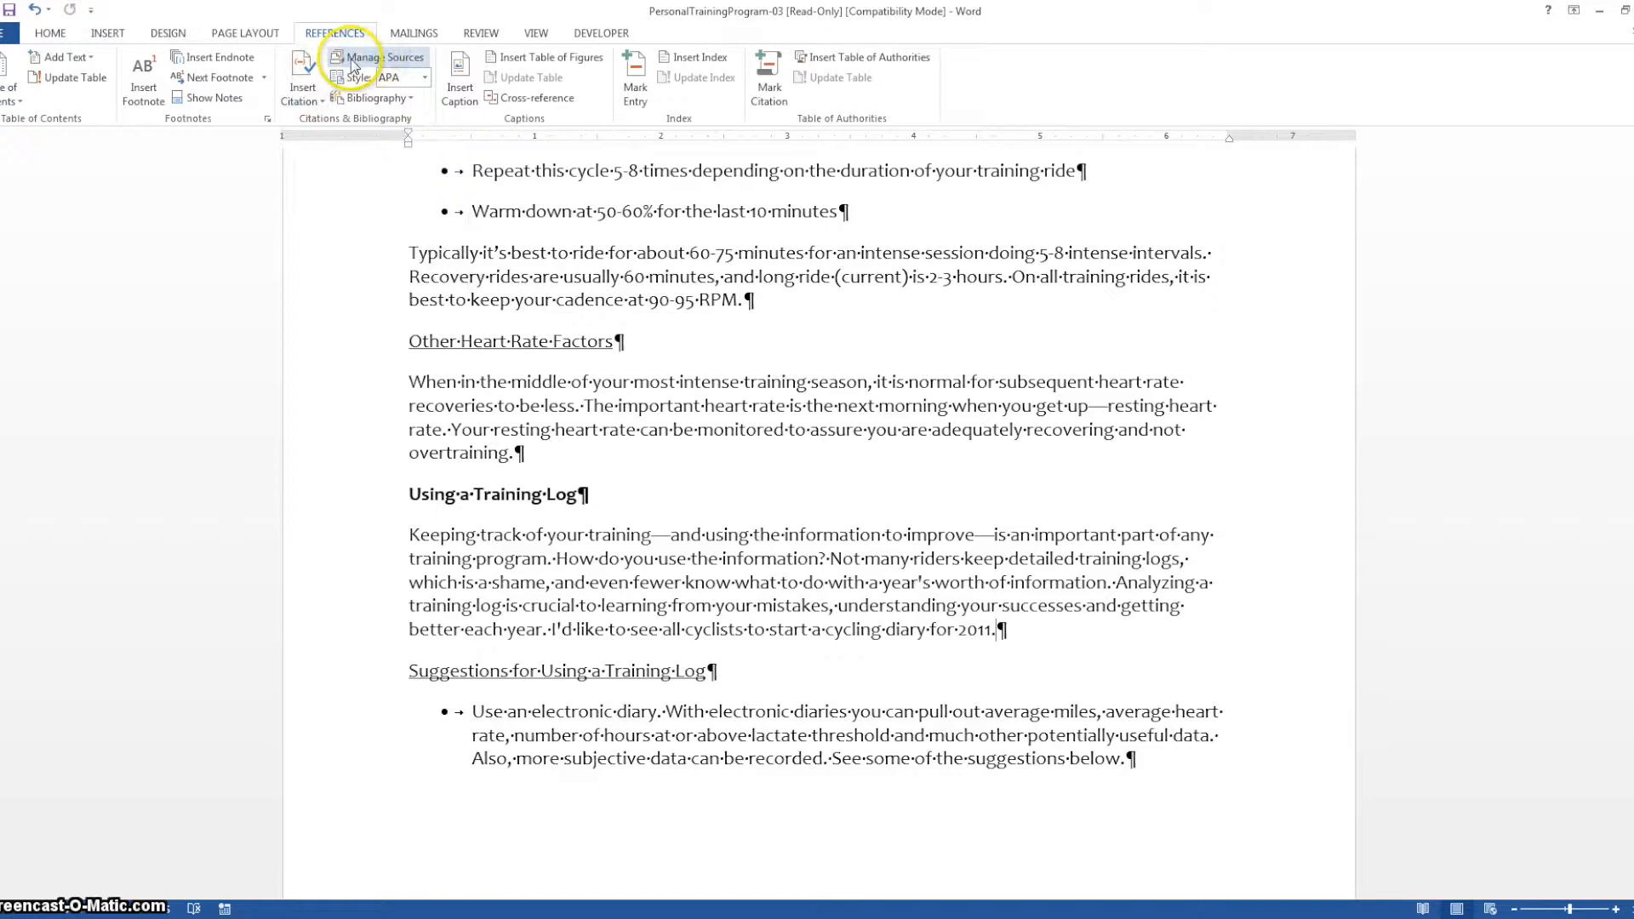
{"action": "left_click", "coordinate": [303, 93]}
{"action": "left_click", "coordinate": [322, 124]}
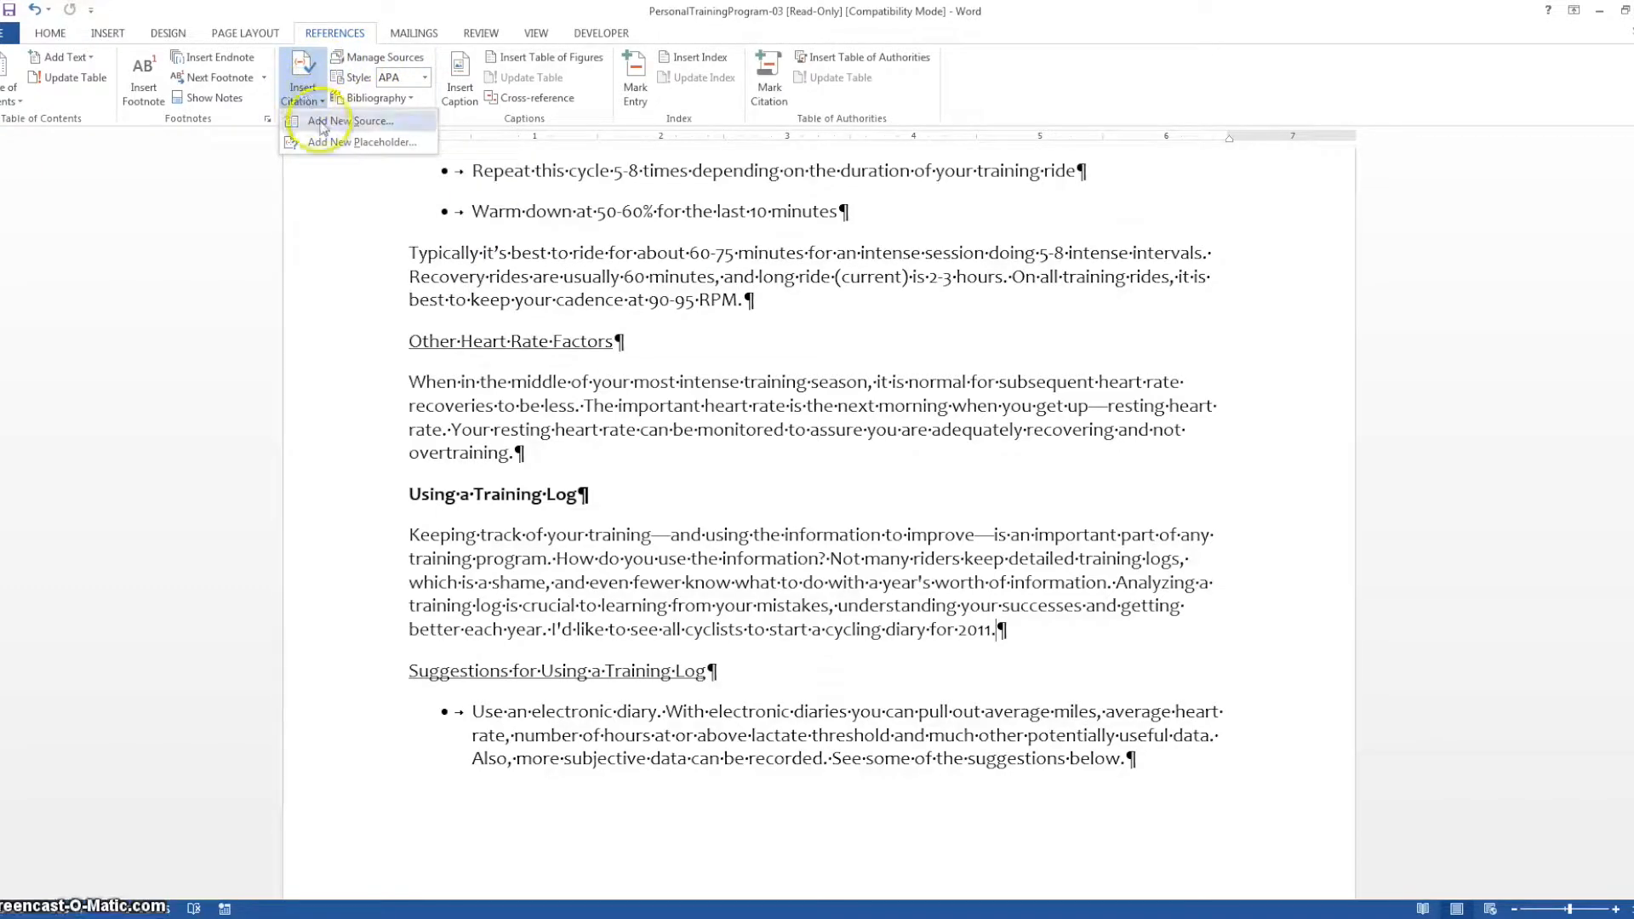
{"action": "left_click", "coordinate": [322, 124]}
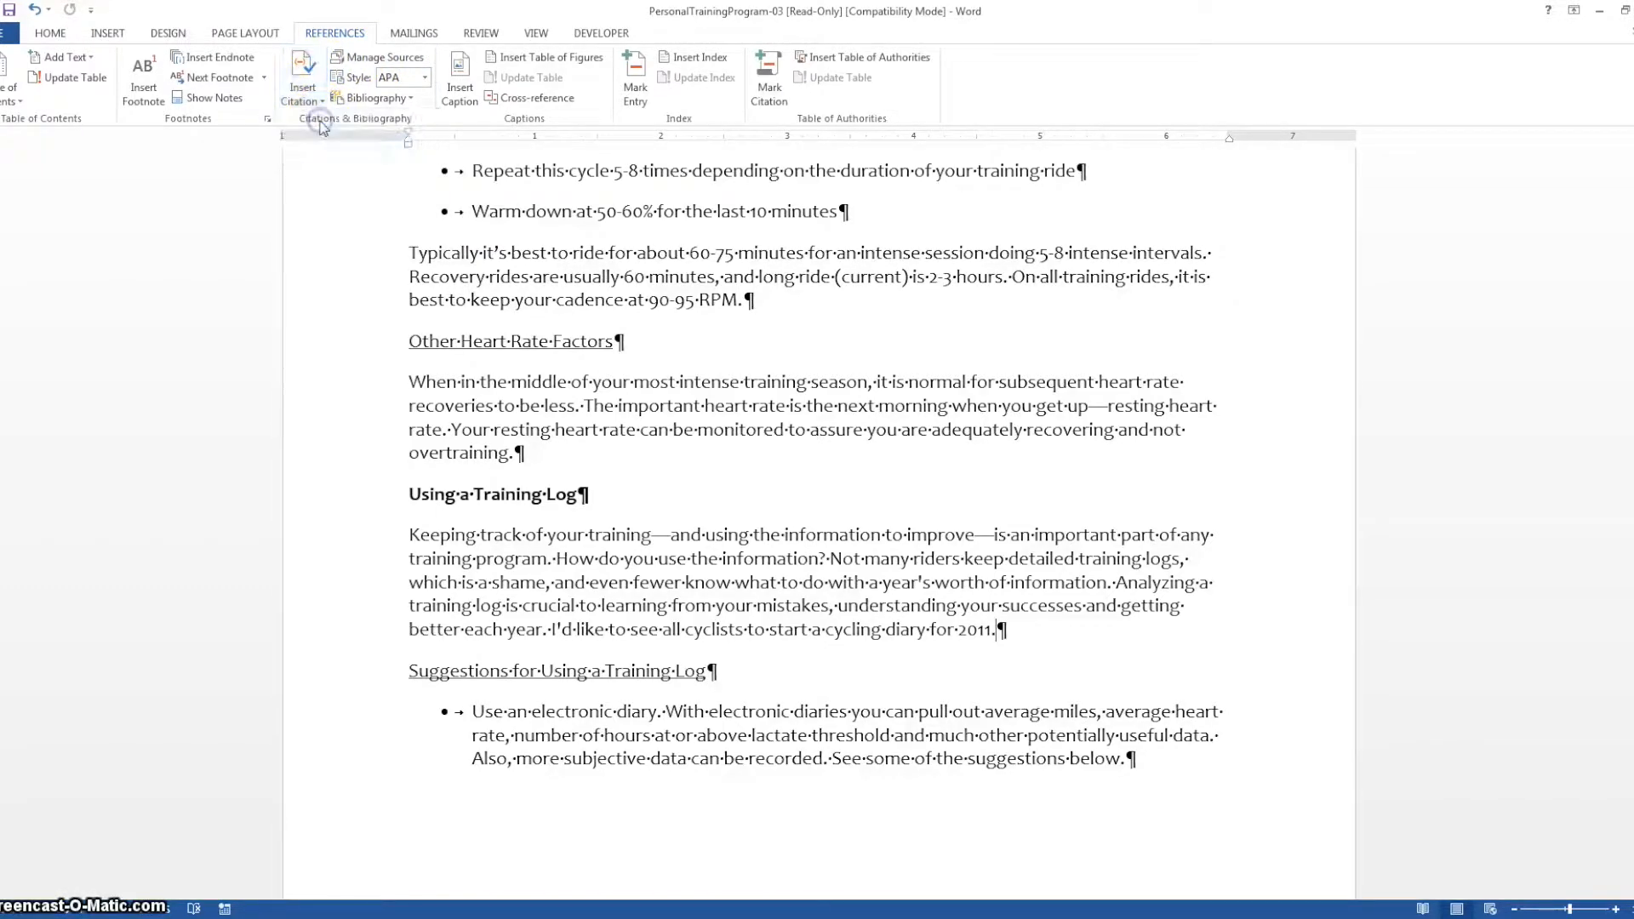
{"action": "left_click_drag", "start_coordinate": [1226, 340], "coordinate": [809, 336]}
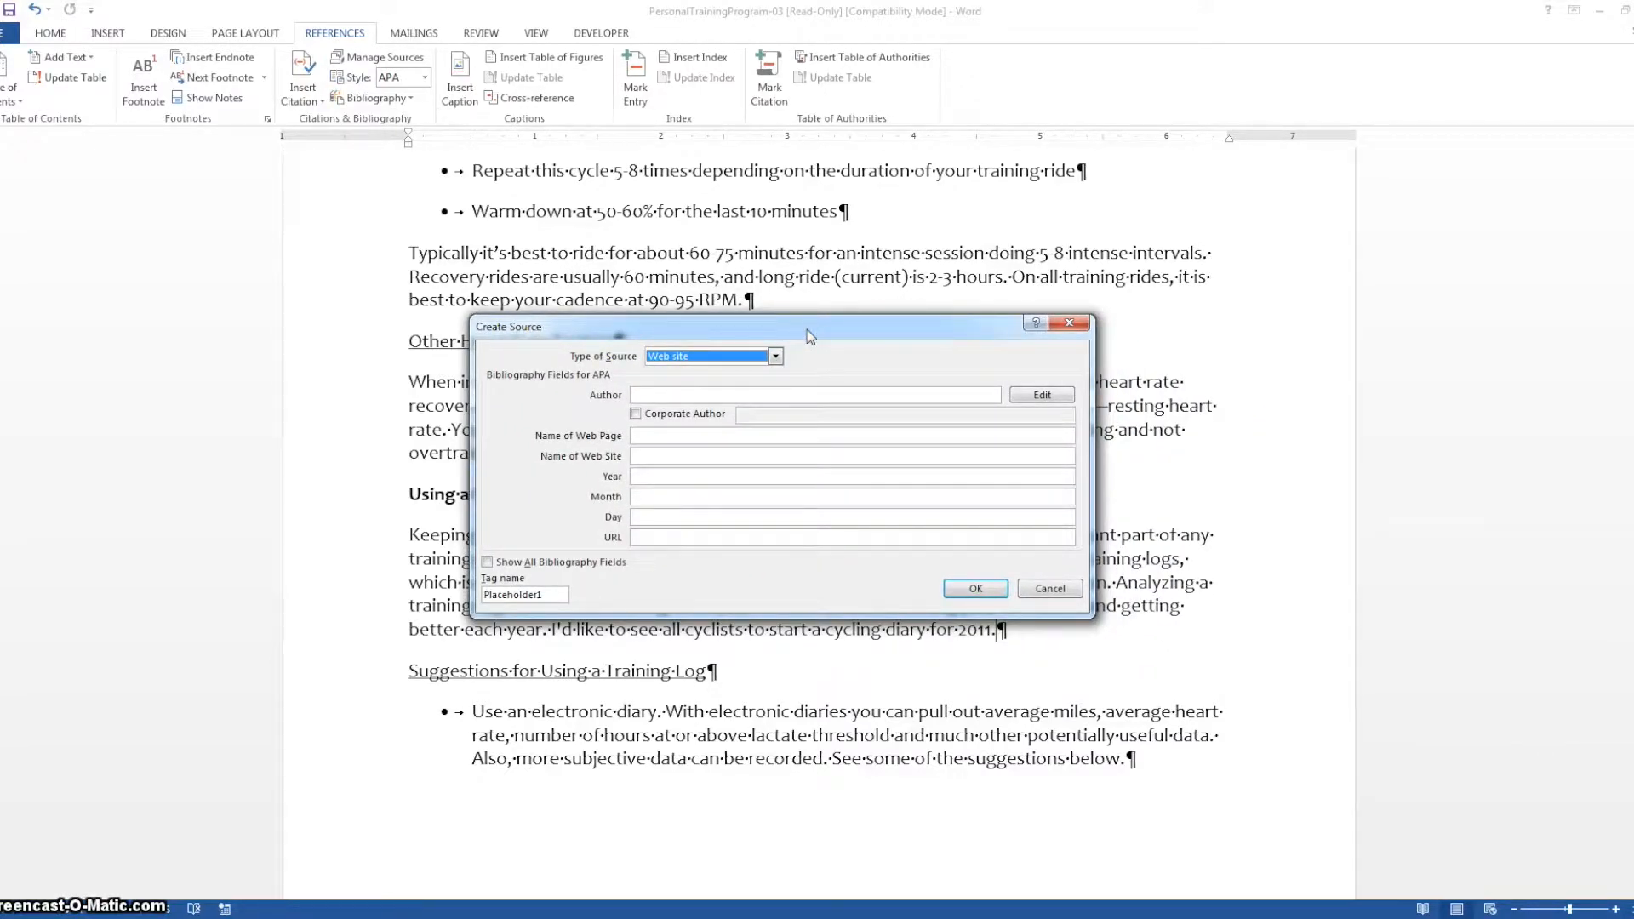
{"action": "left_click", "coordinate": [776, 357]}
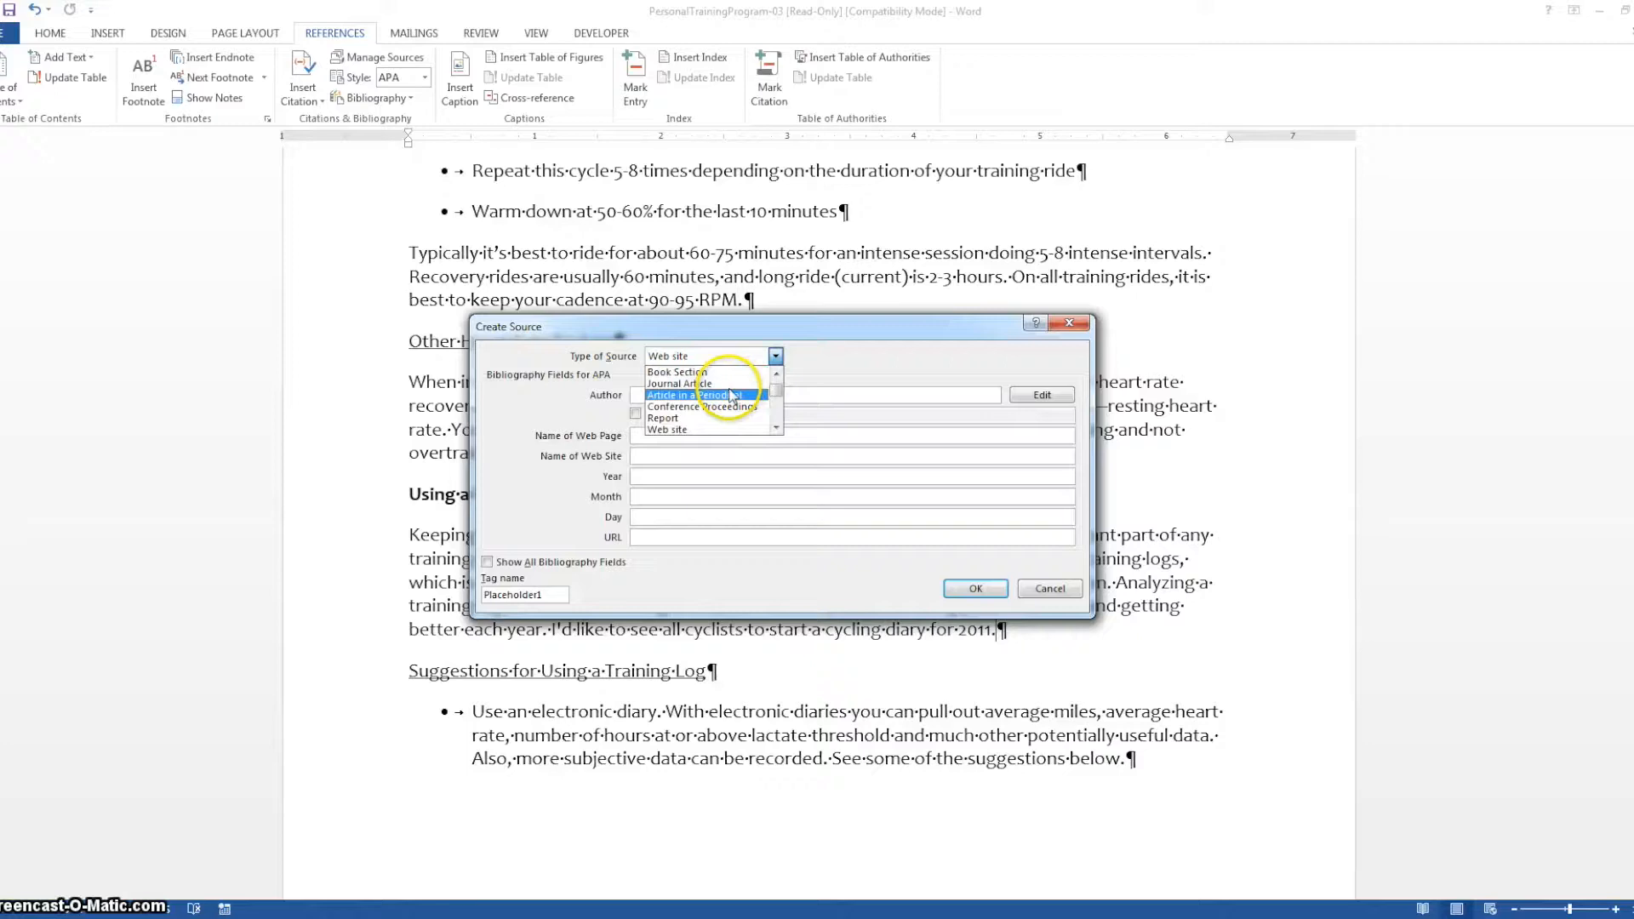
{"action": "left_click", "coordinate": [673, 429]}
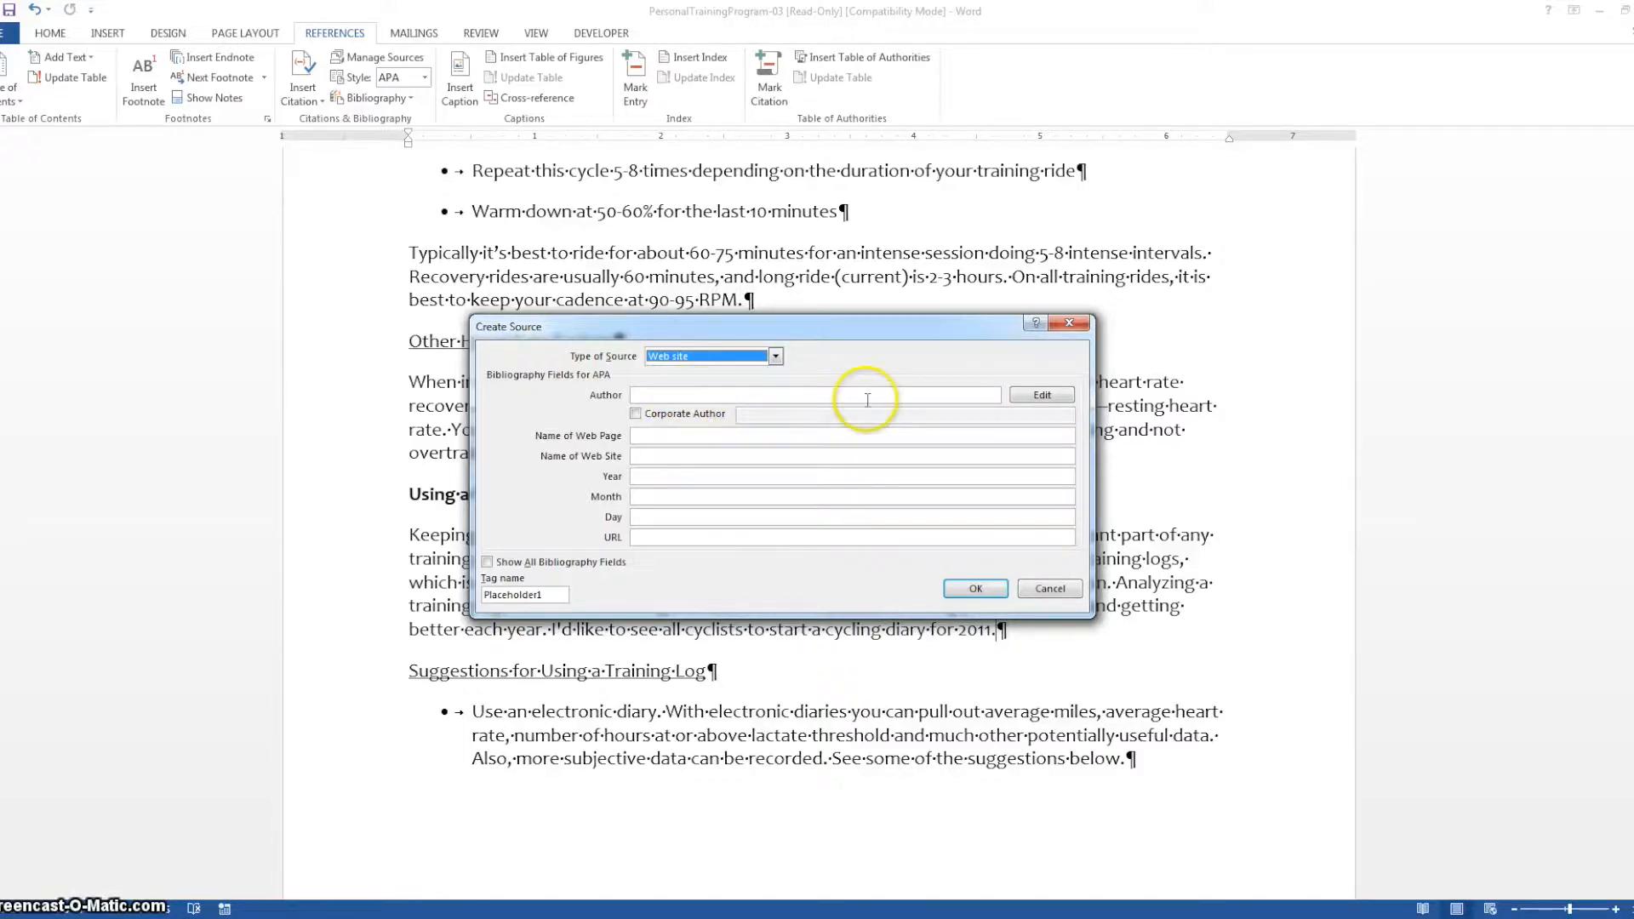
Add the author's last, first and middle names to the new source
{"action": "left_click", "coordinate": [1033, 396]}
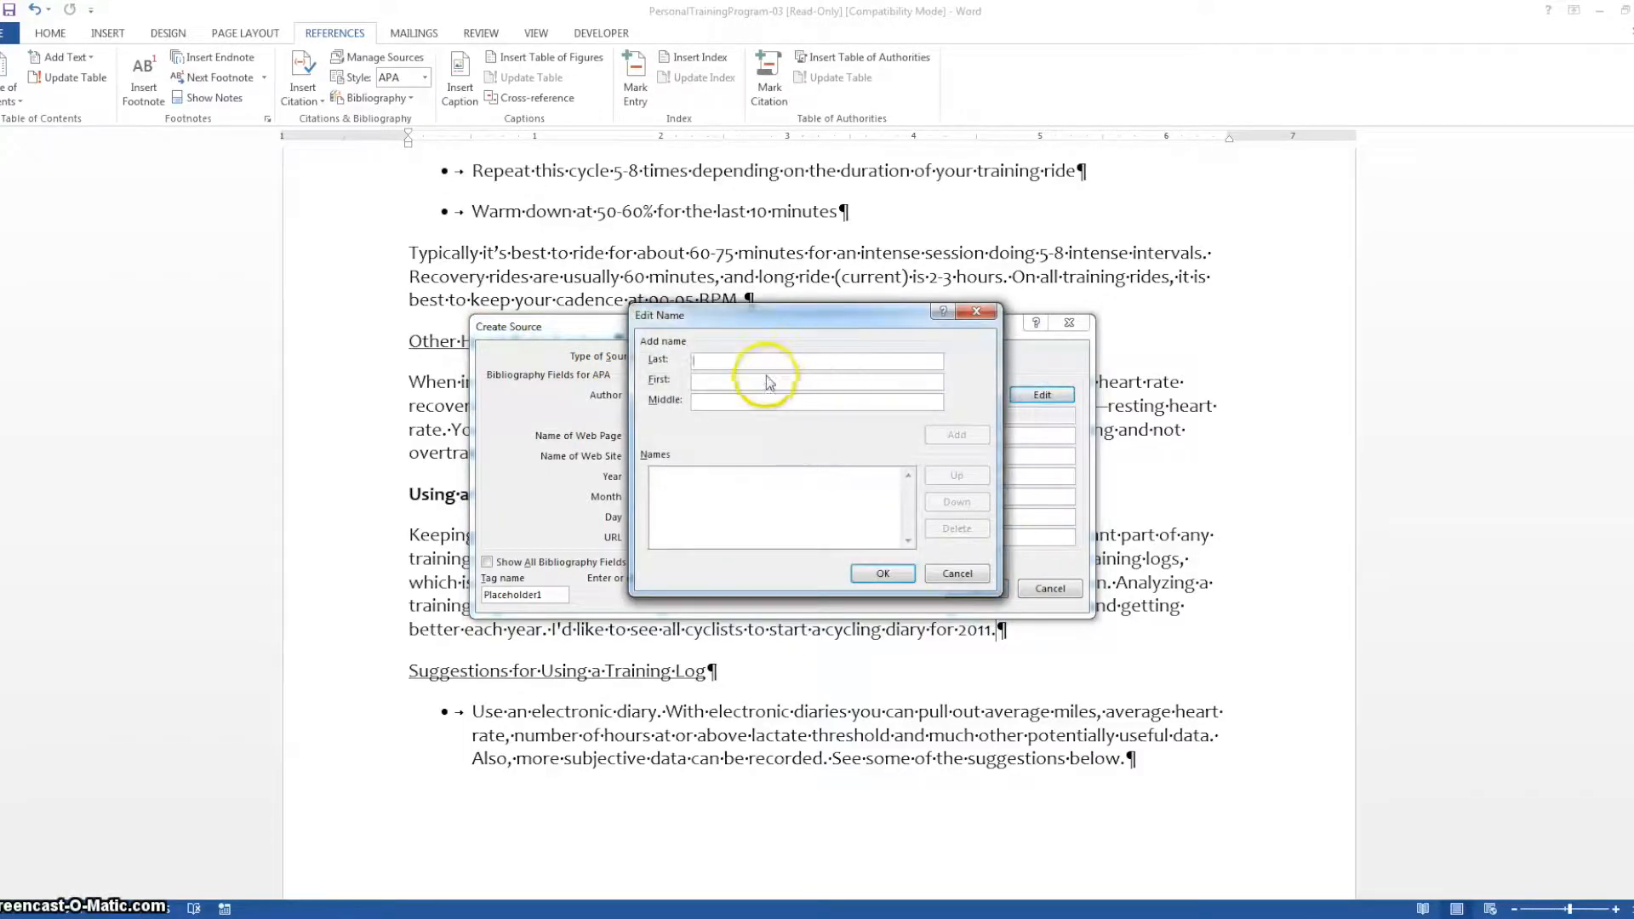
{"action": "type", "text": "Mills"}
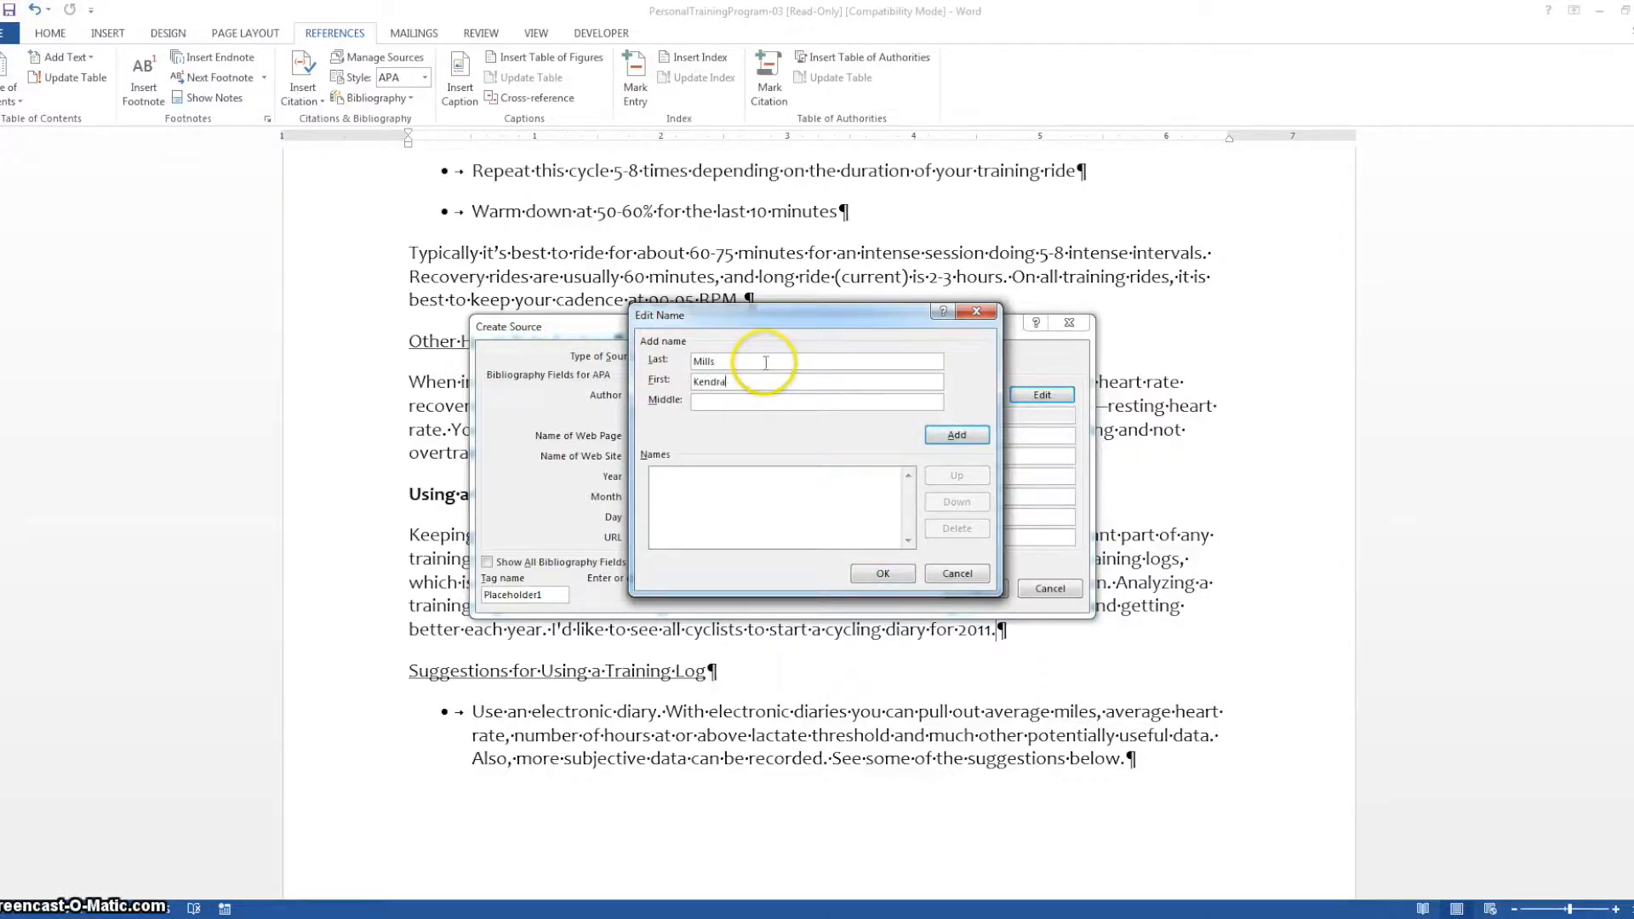
{"action": "type", "text": "Elizabeth"}
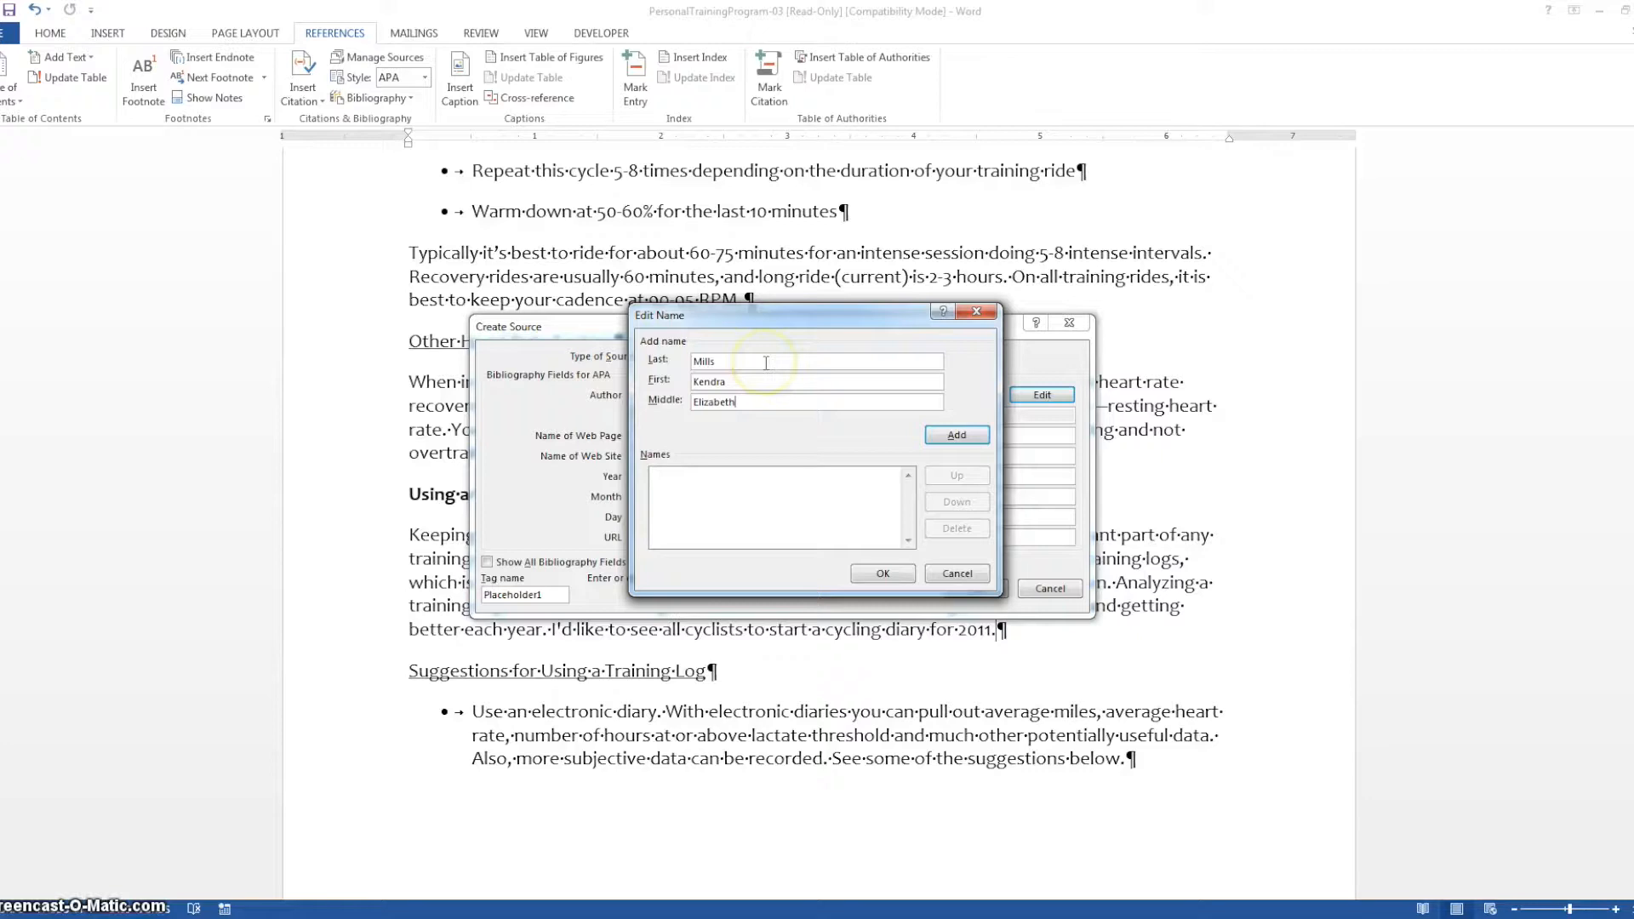
{"action": "left_click", "coordinate": [950, 435]}
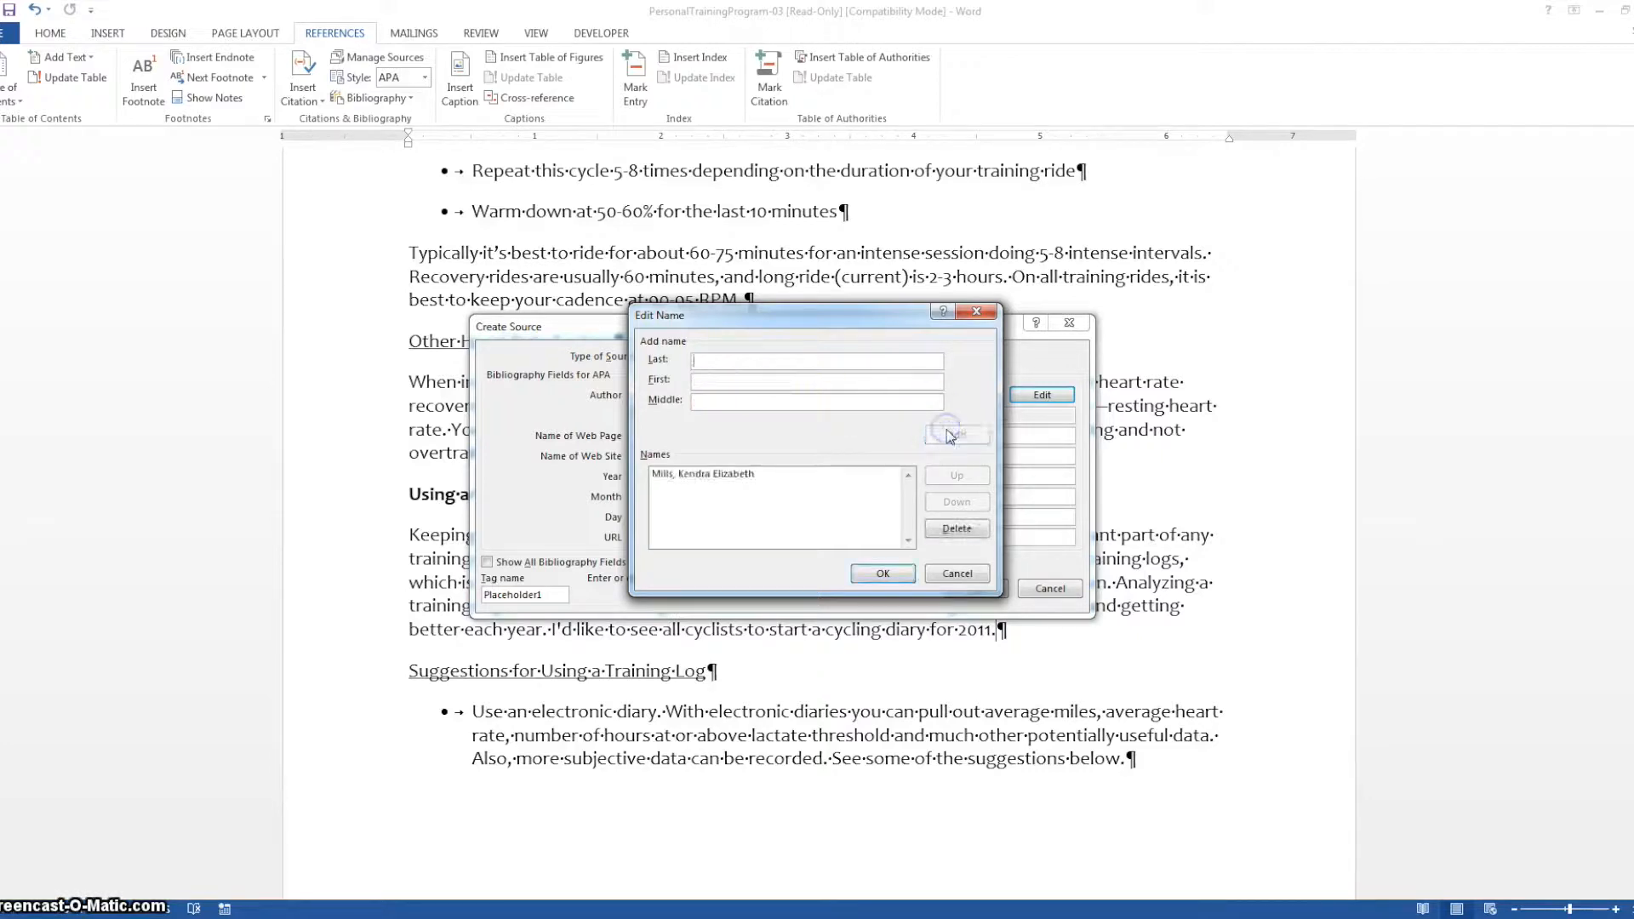
{"action": "left_click", "coordinate": [891, 574]}
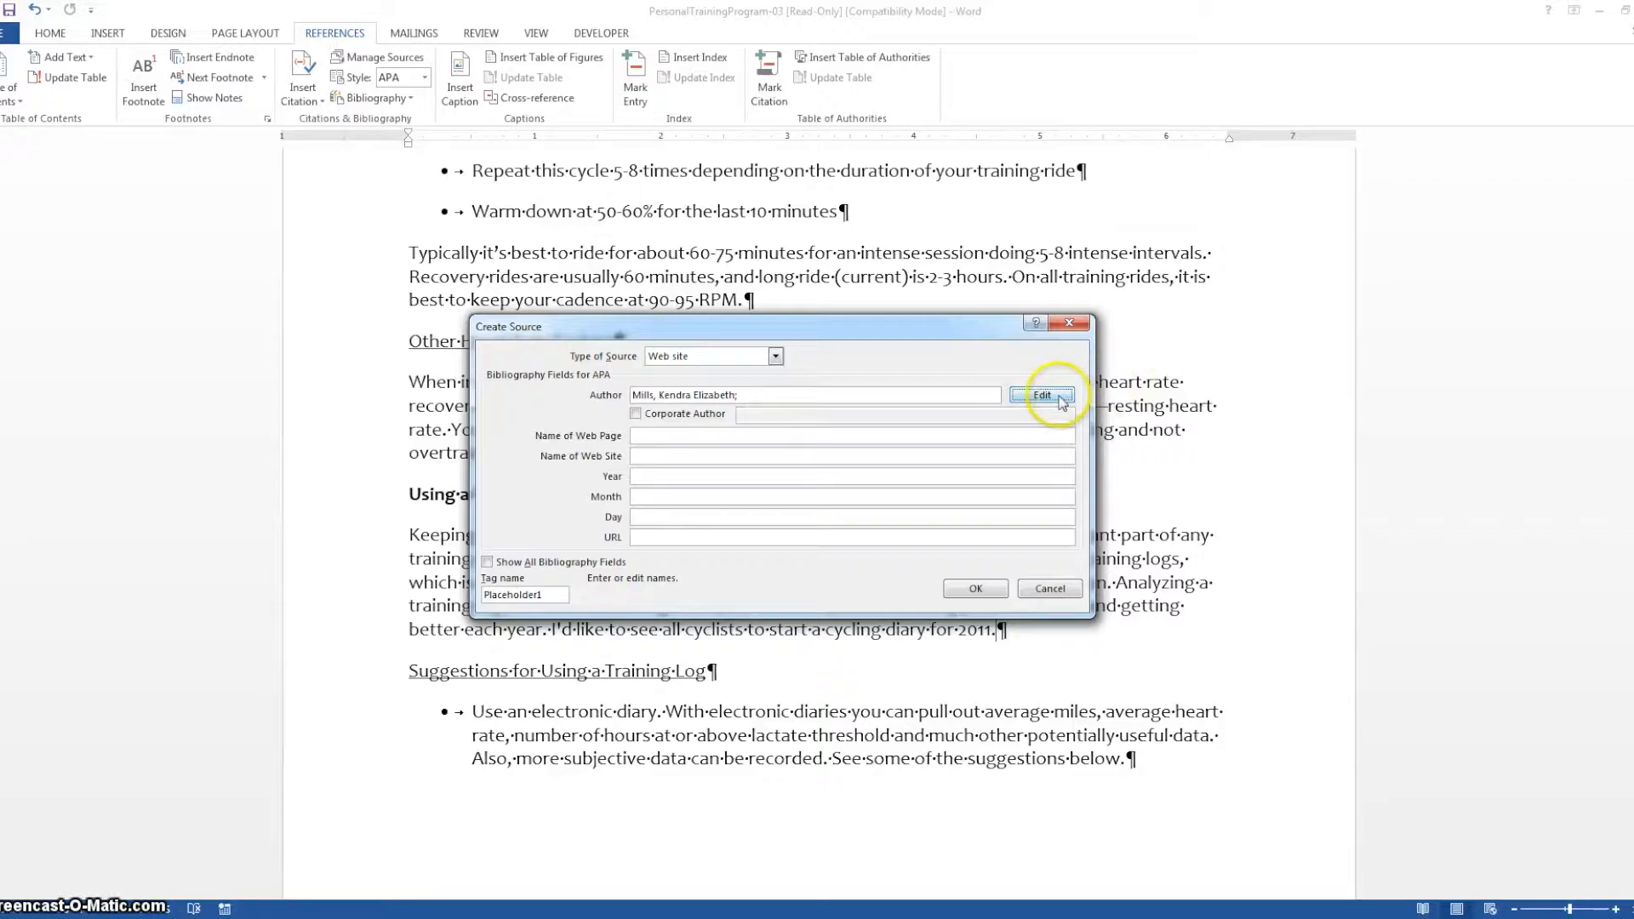
Enter the name of the web page and the name of the web site for the source
{"action": "left_click", "coordinate": [656, 435]}
{"action": "left_click", "coordinate": [997, 460]}
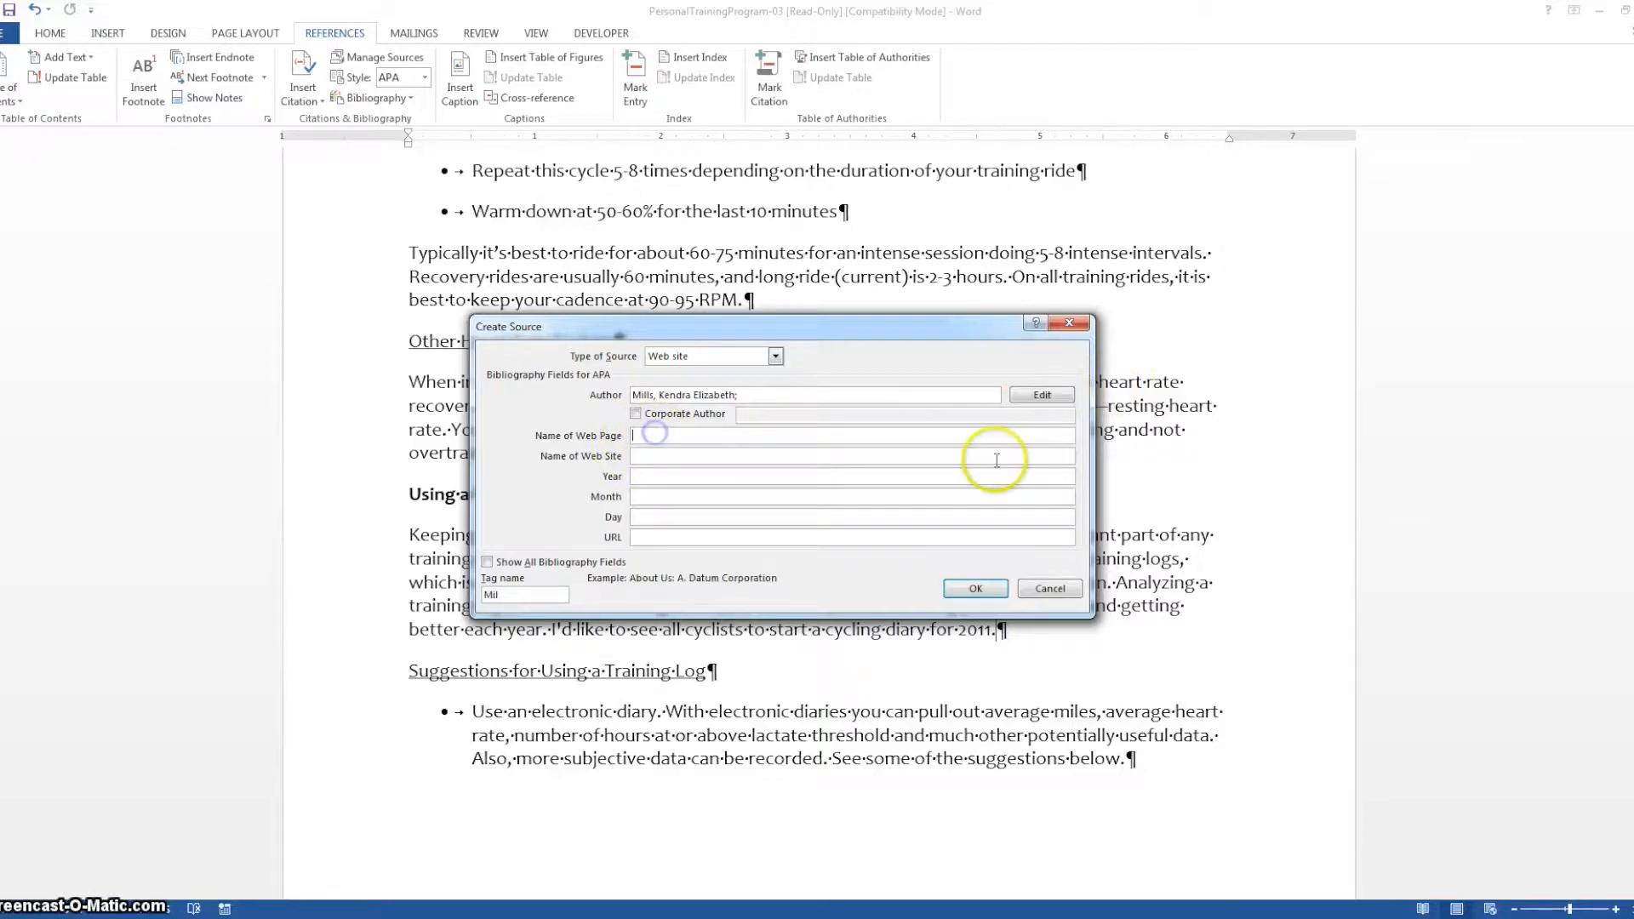
{"action": "type", "text": "Kendra's Web Site"}
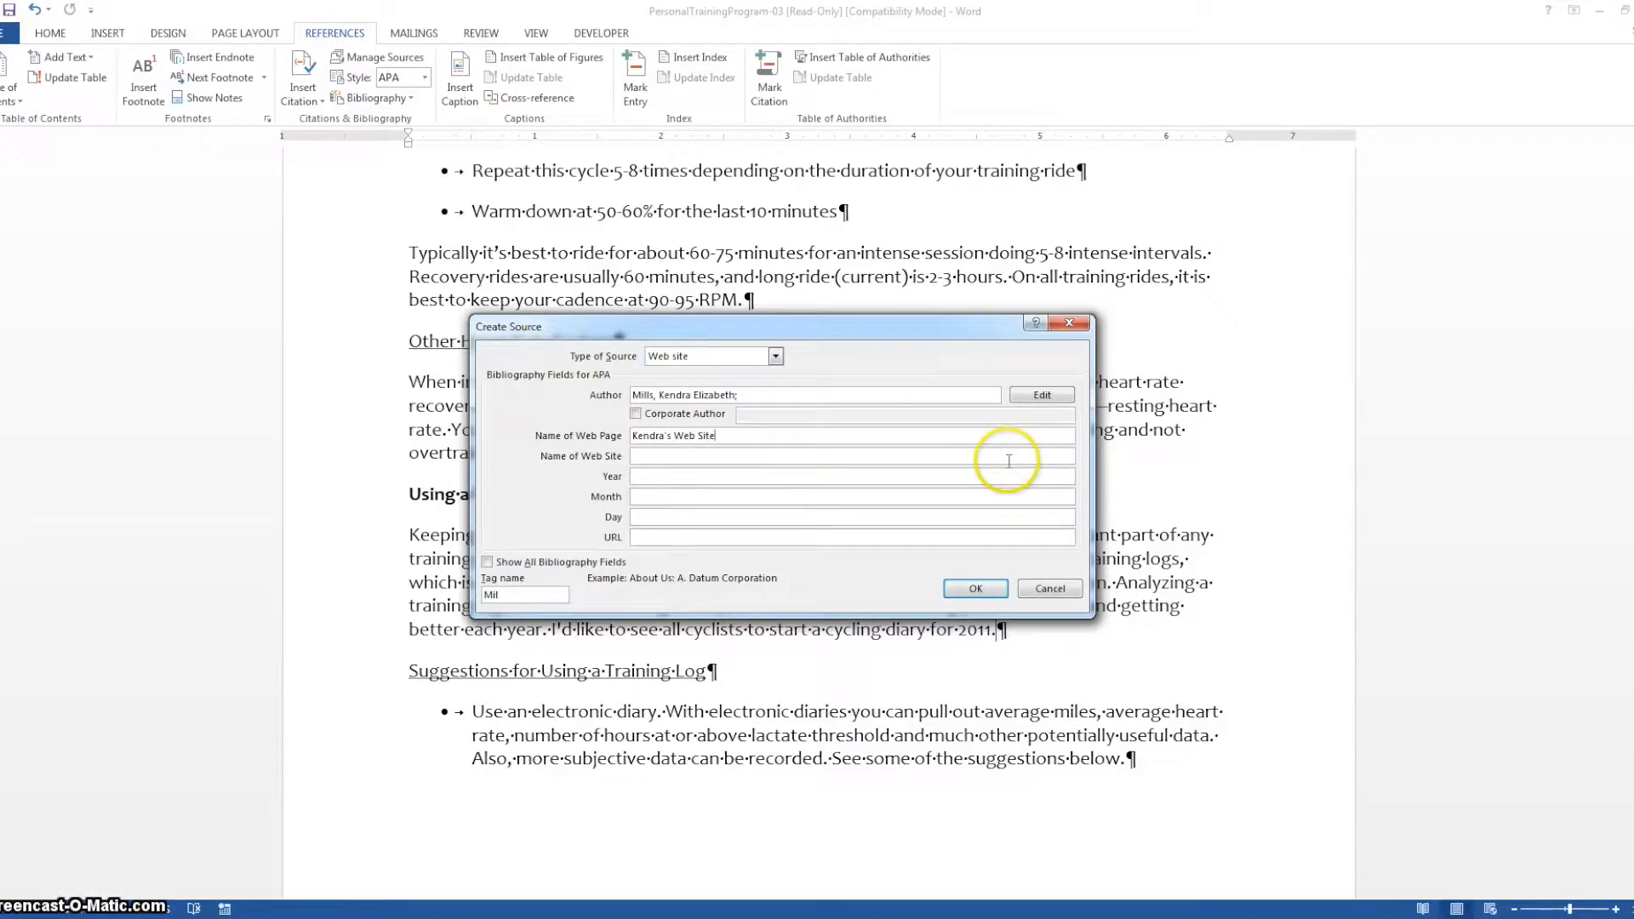
{"action": "left_click", "coordinate": [715, 453]}
{"action": "left_click", "coordinate": [848, 458]}
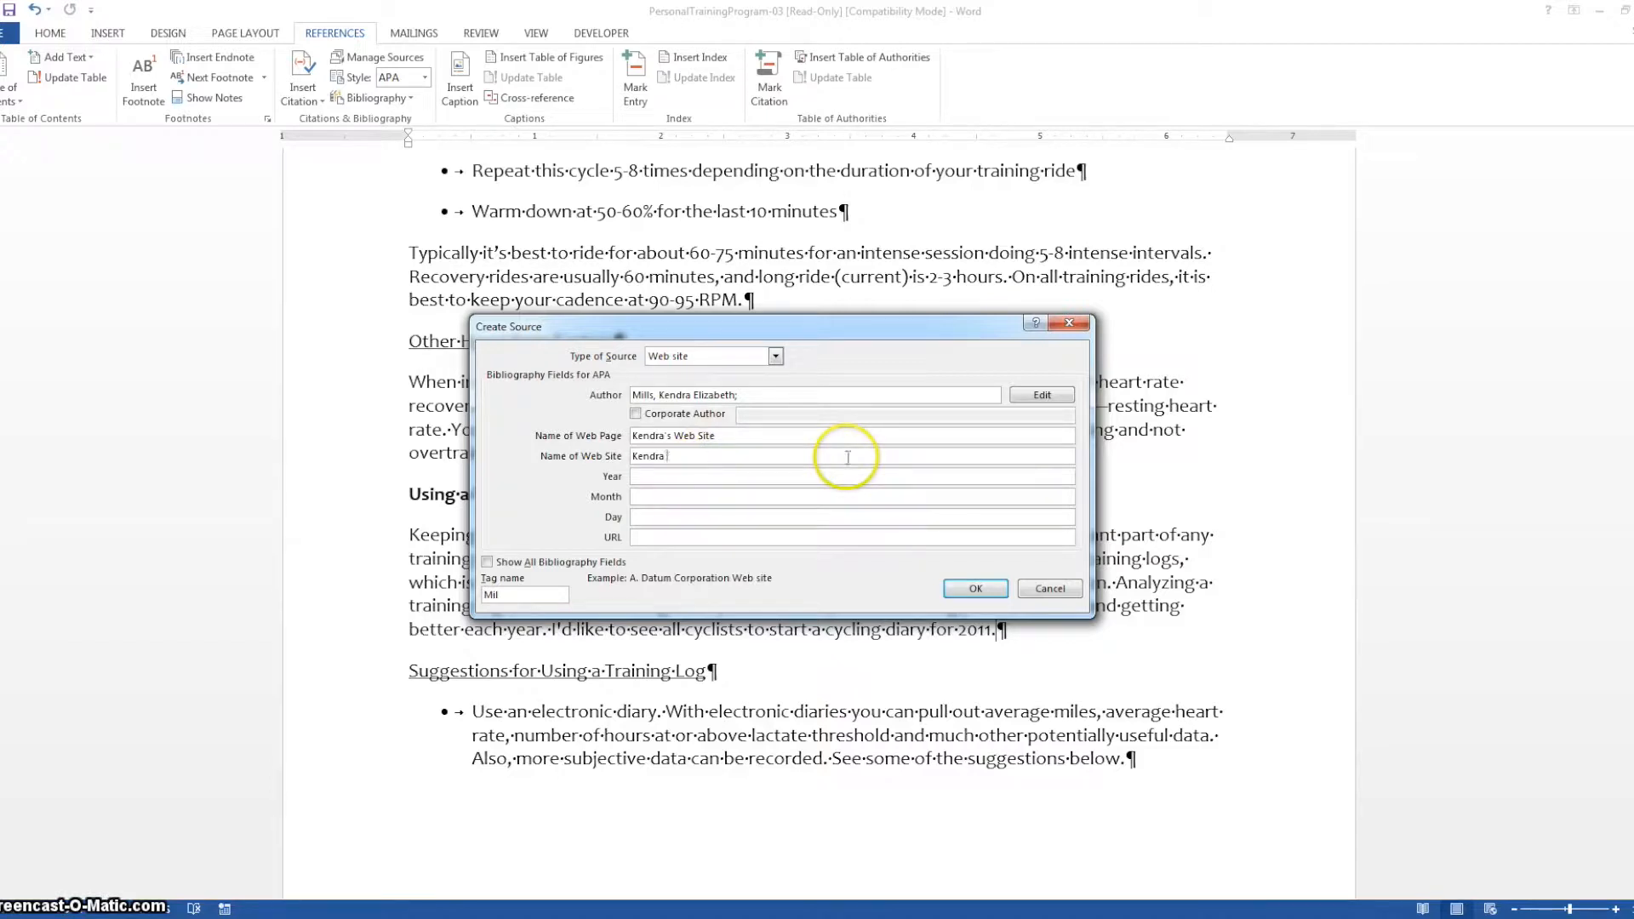
{"action": "type", "text": "Kendra Web Site"}
Set the source's publication date to year 2015, month May and day 14
{"action": "left_click", "coordinate": [742, 476]}
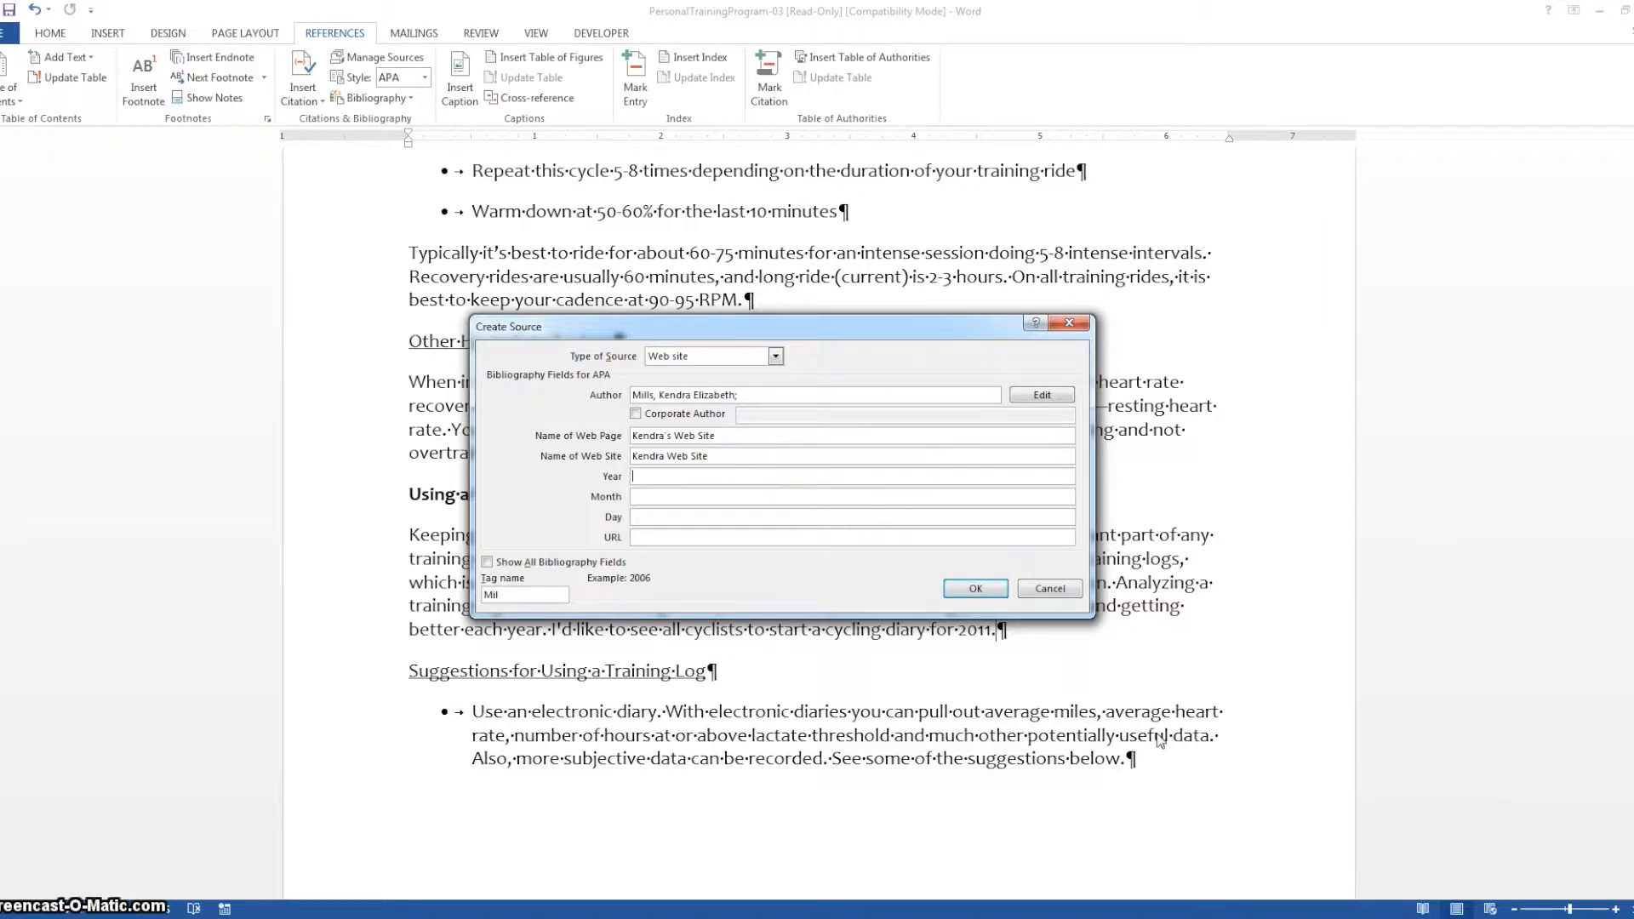
{"action": "type", "text": "2015"}
{"action": "left_click", "coordinate": [715, 497]}
{"action": "type", "text": "May"}
{"action": "key", "text": "Tab"}
{"action": "type", "text": "1"}
{"action": "key", "text": "Tab"}
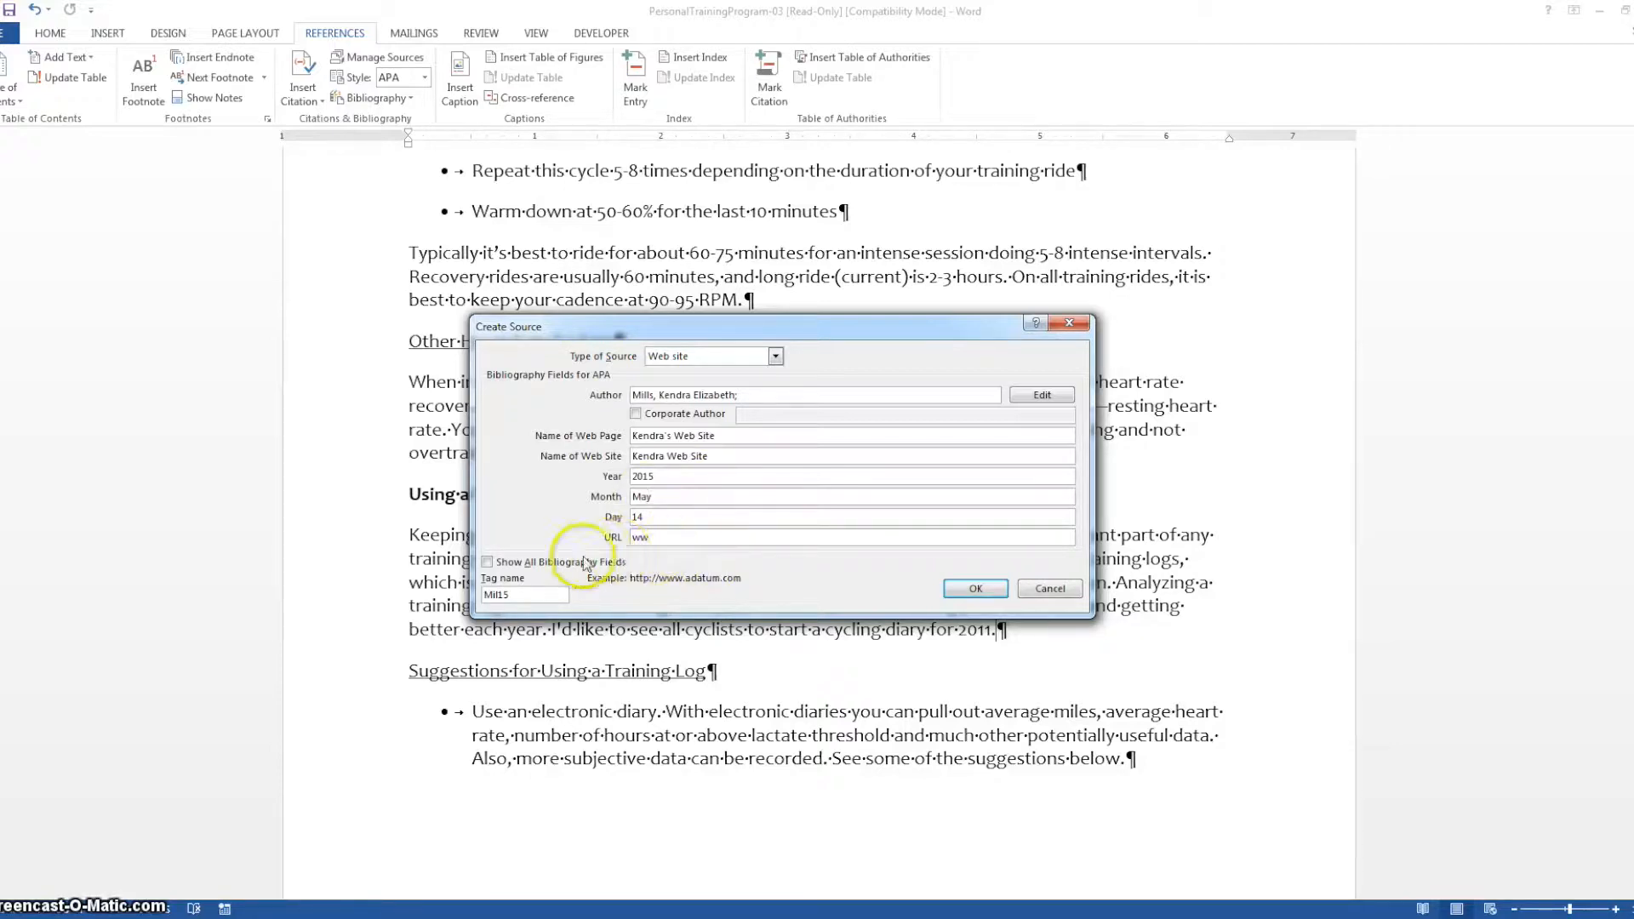
Enter the web site's URL for the source
{"action": "left_click", "coordinate": [681, 516]}
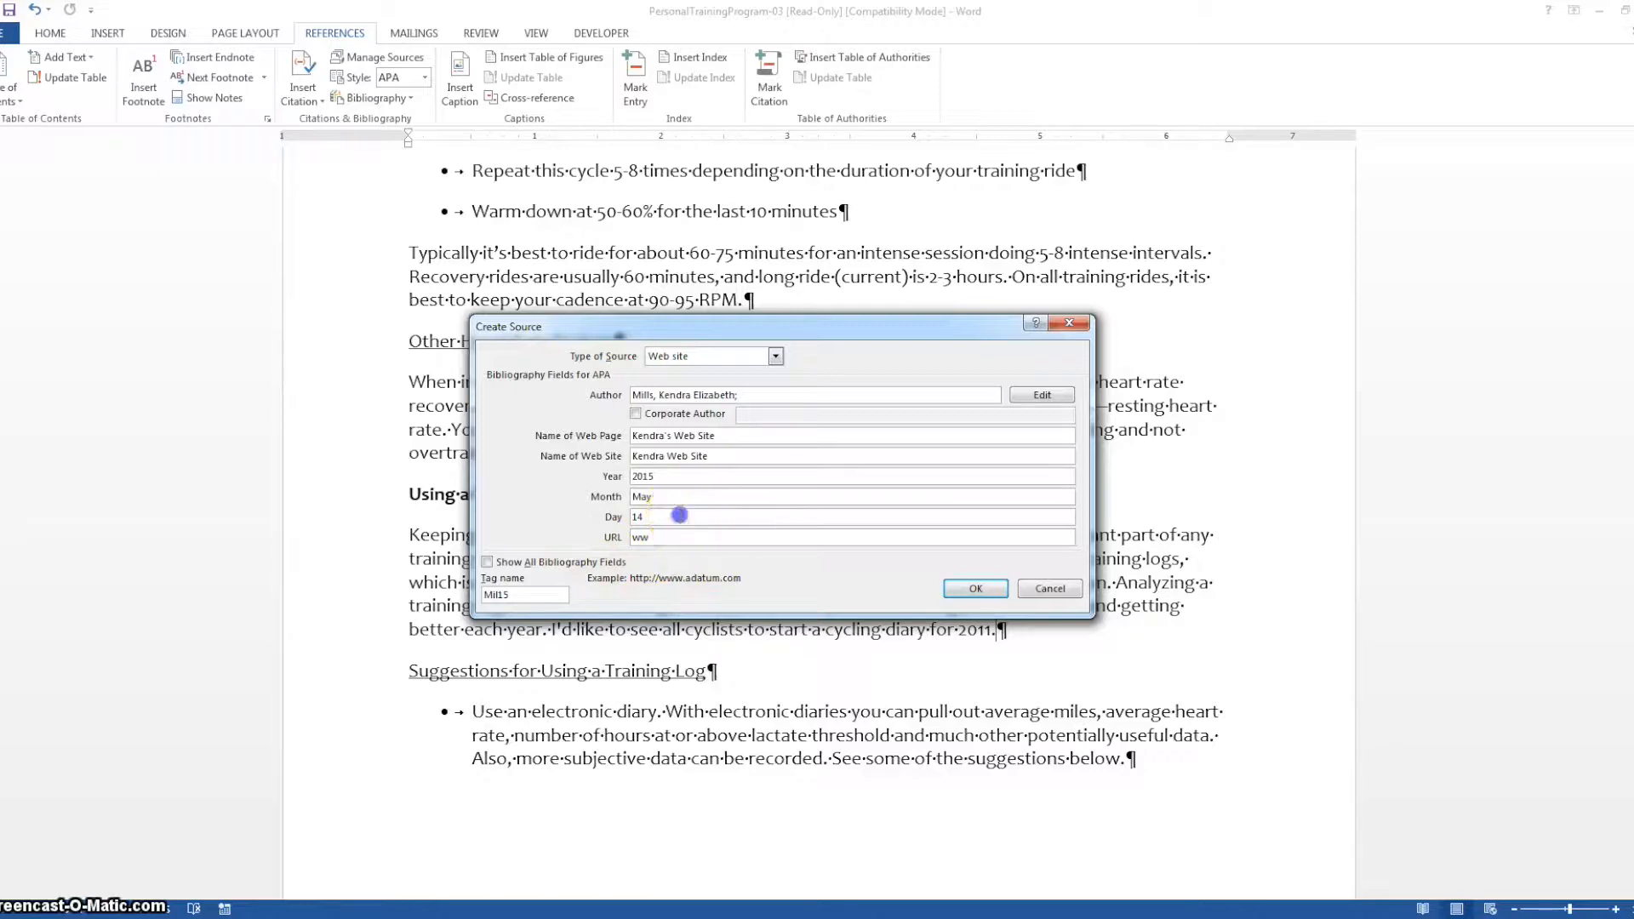
{"action": "left_click", "coordinate": [677, 497]}
{"action": "left_click", "coordinate": [674, 477]}
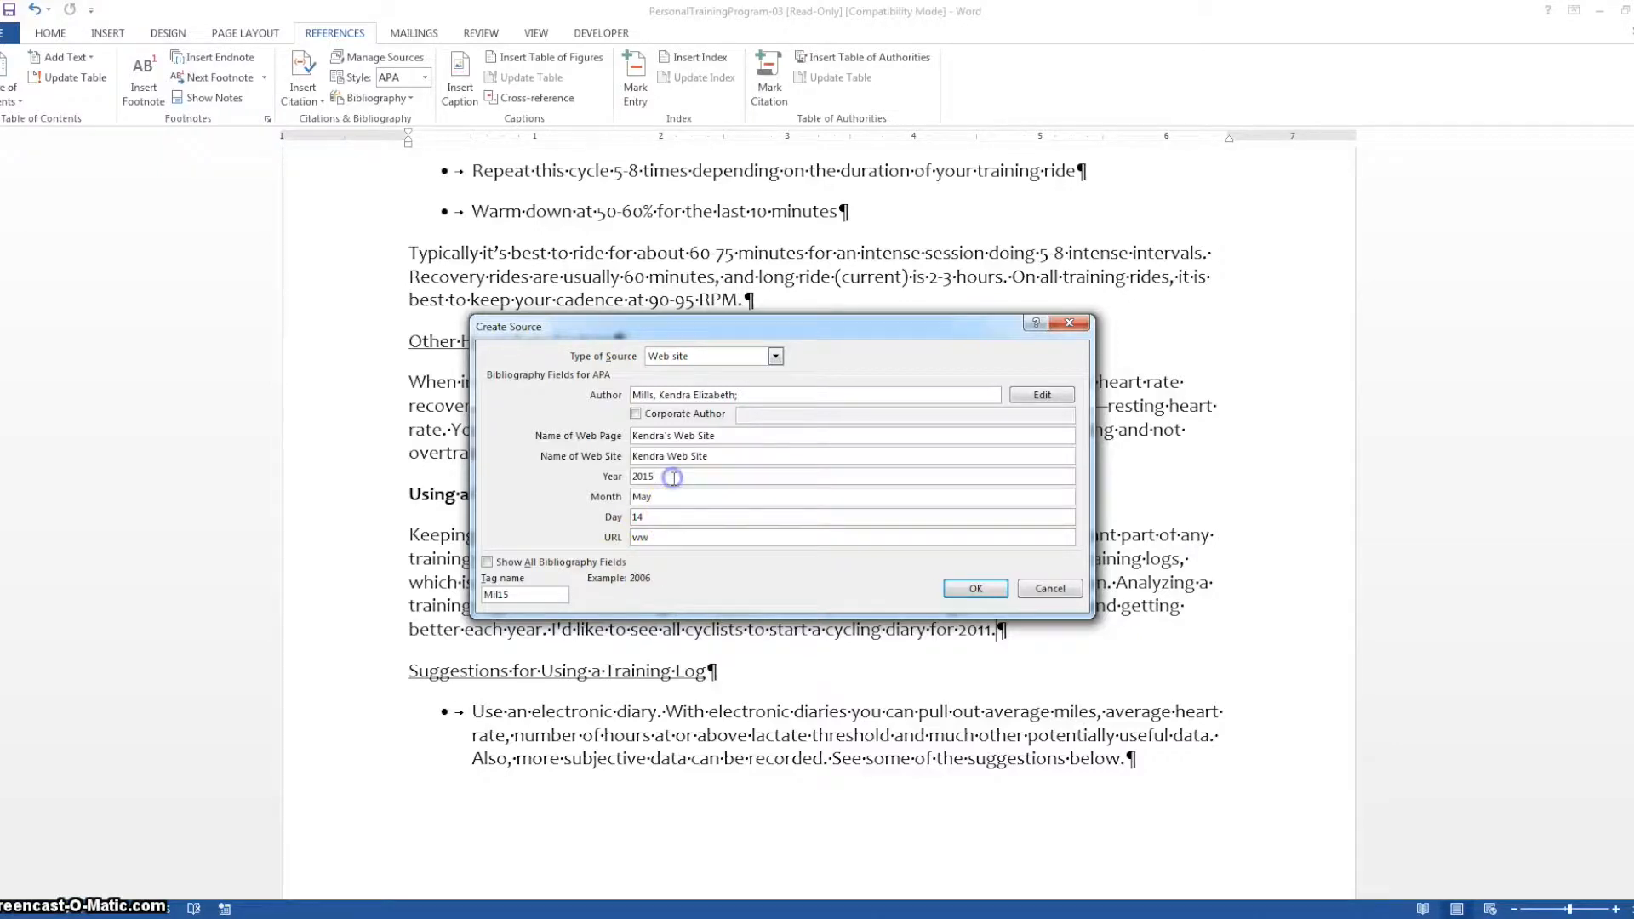
{"action": "left_click", "coordinate": [716, 539]}
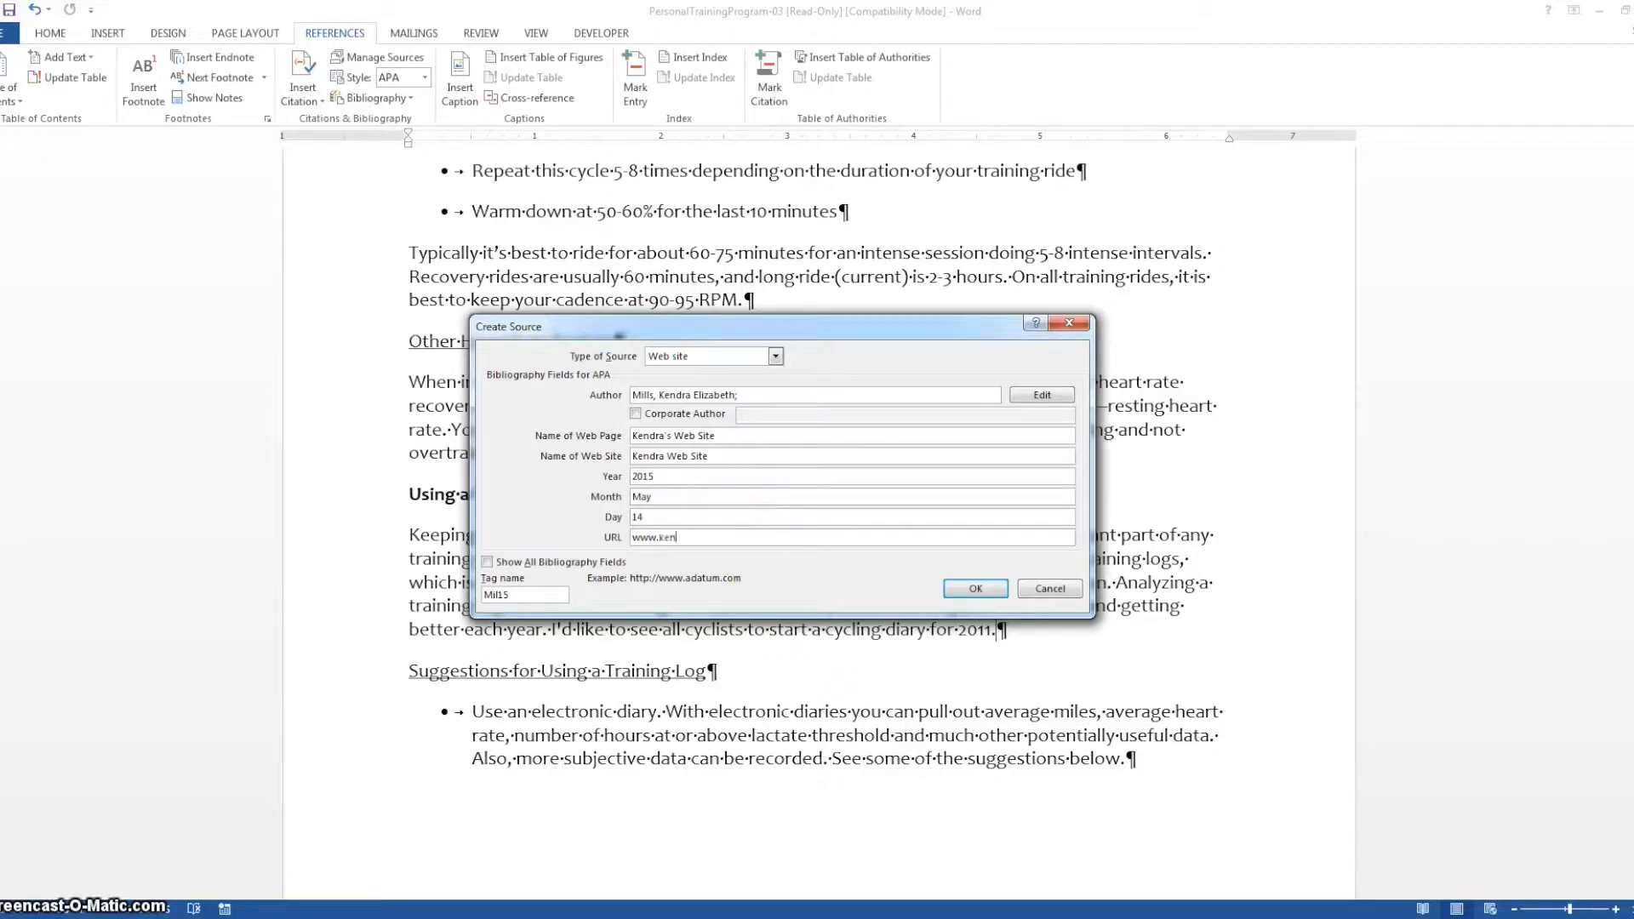
{"action": "left_click", "coordinate": [717, 514]}
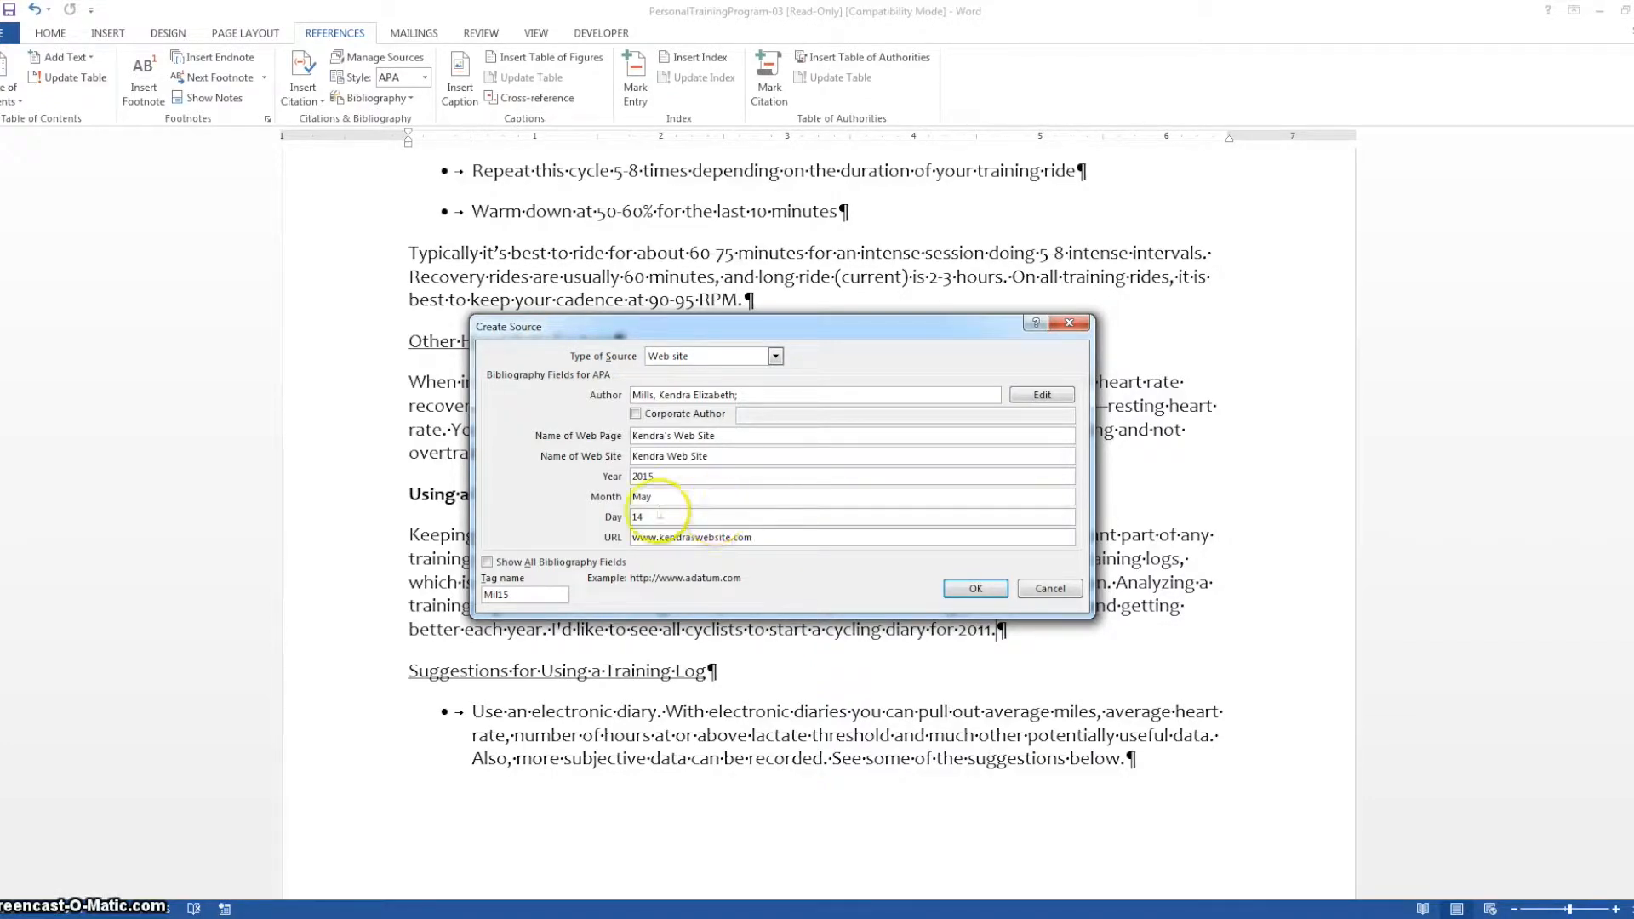
Show all bibliography fields, review them and insert the citation for the new source
{"action": "left_click", "coordinate": [487, 563]}
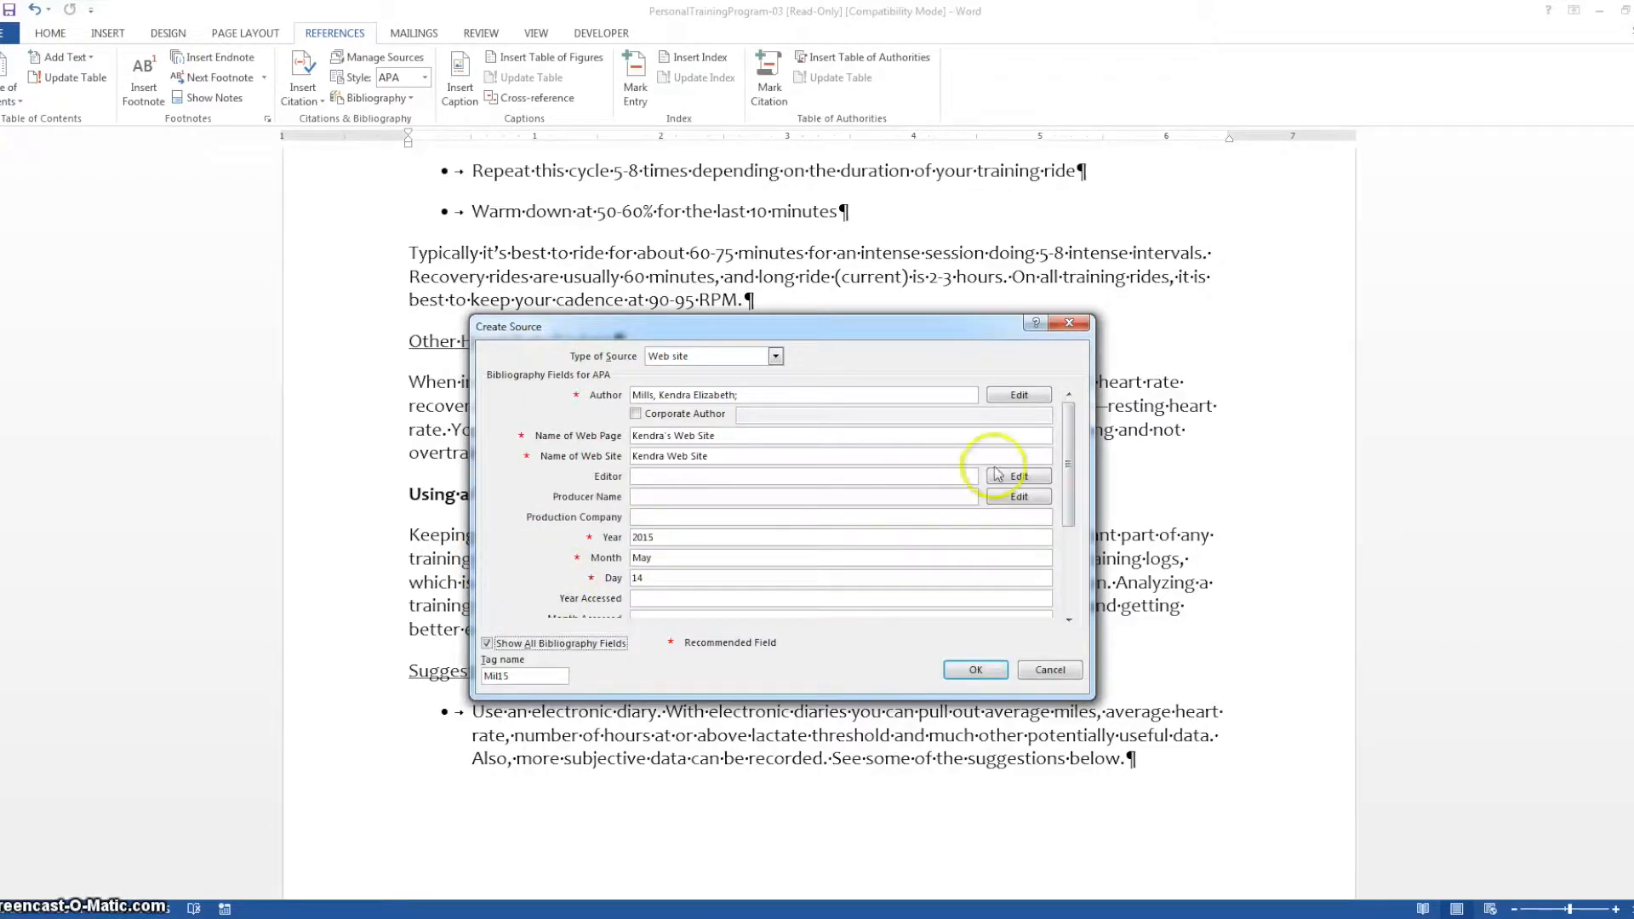
{"action": "mouse_move", "coordinate": [1070, 439]}
{"action": "left_mouse_down"}
{"action": "mouse_move", "coordinate": [1068, 530]}
{"action": "mouse_move", "coordinate": [1082, 416]}
{"action": "left_mouse_up"}
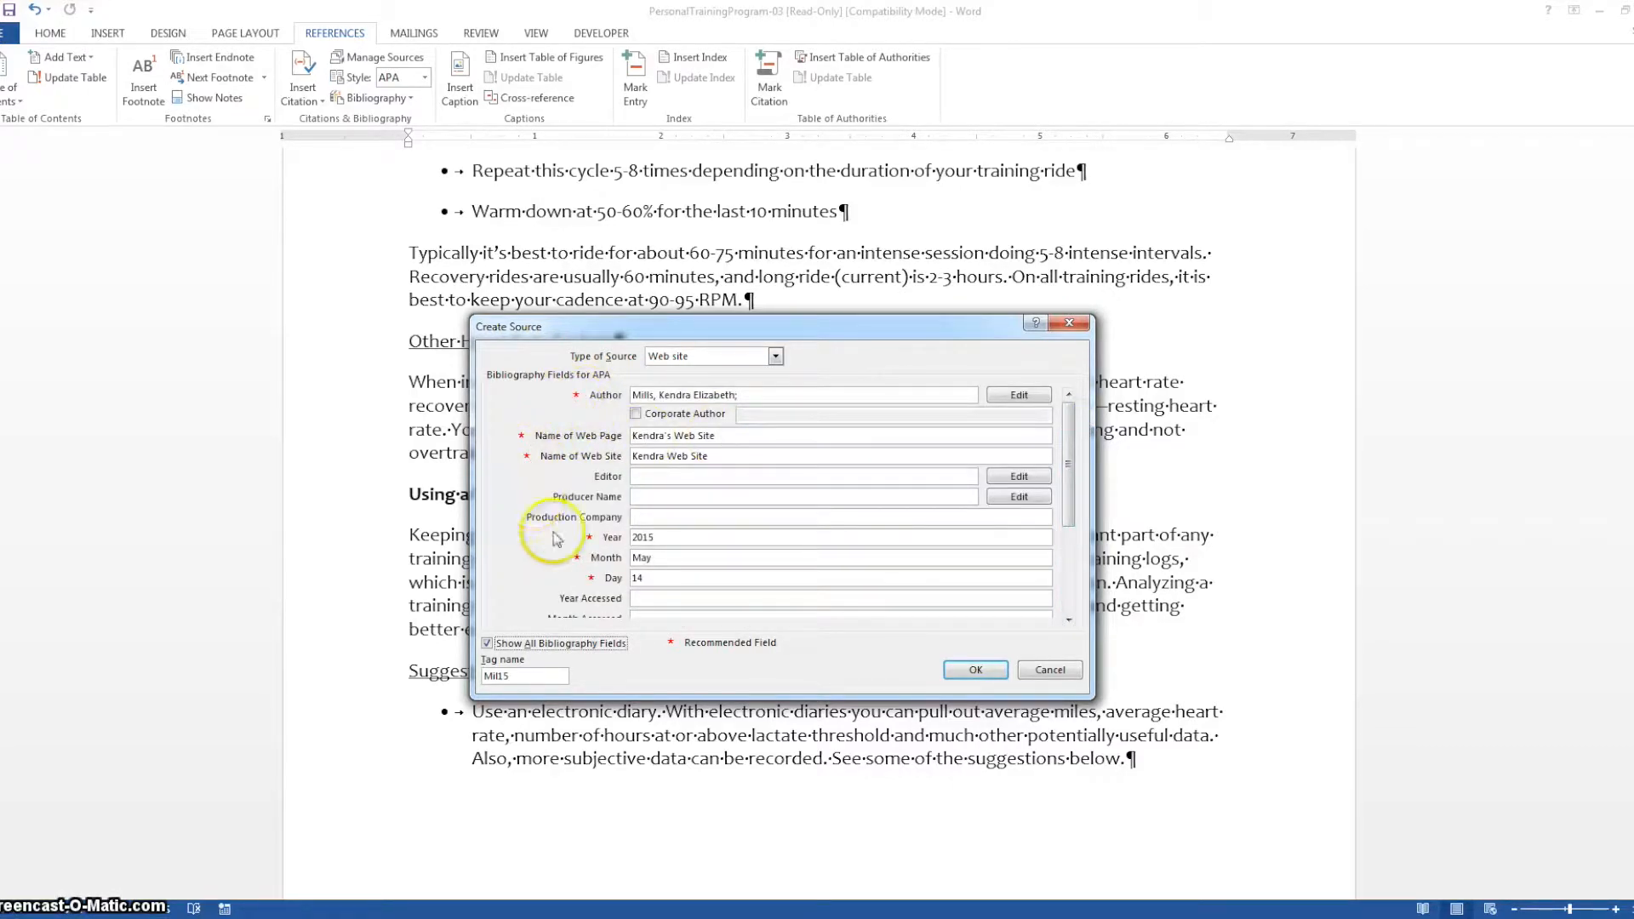
{"action": "left_click_drag", "start_coordinate": [1069, 468], "coordinate": [1063, 527]}
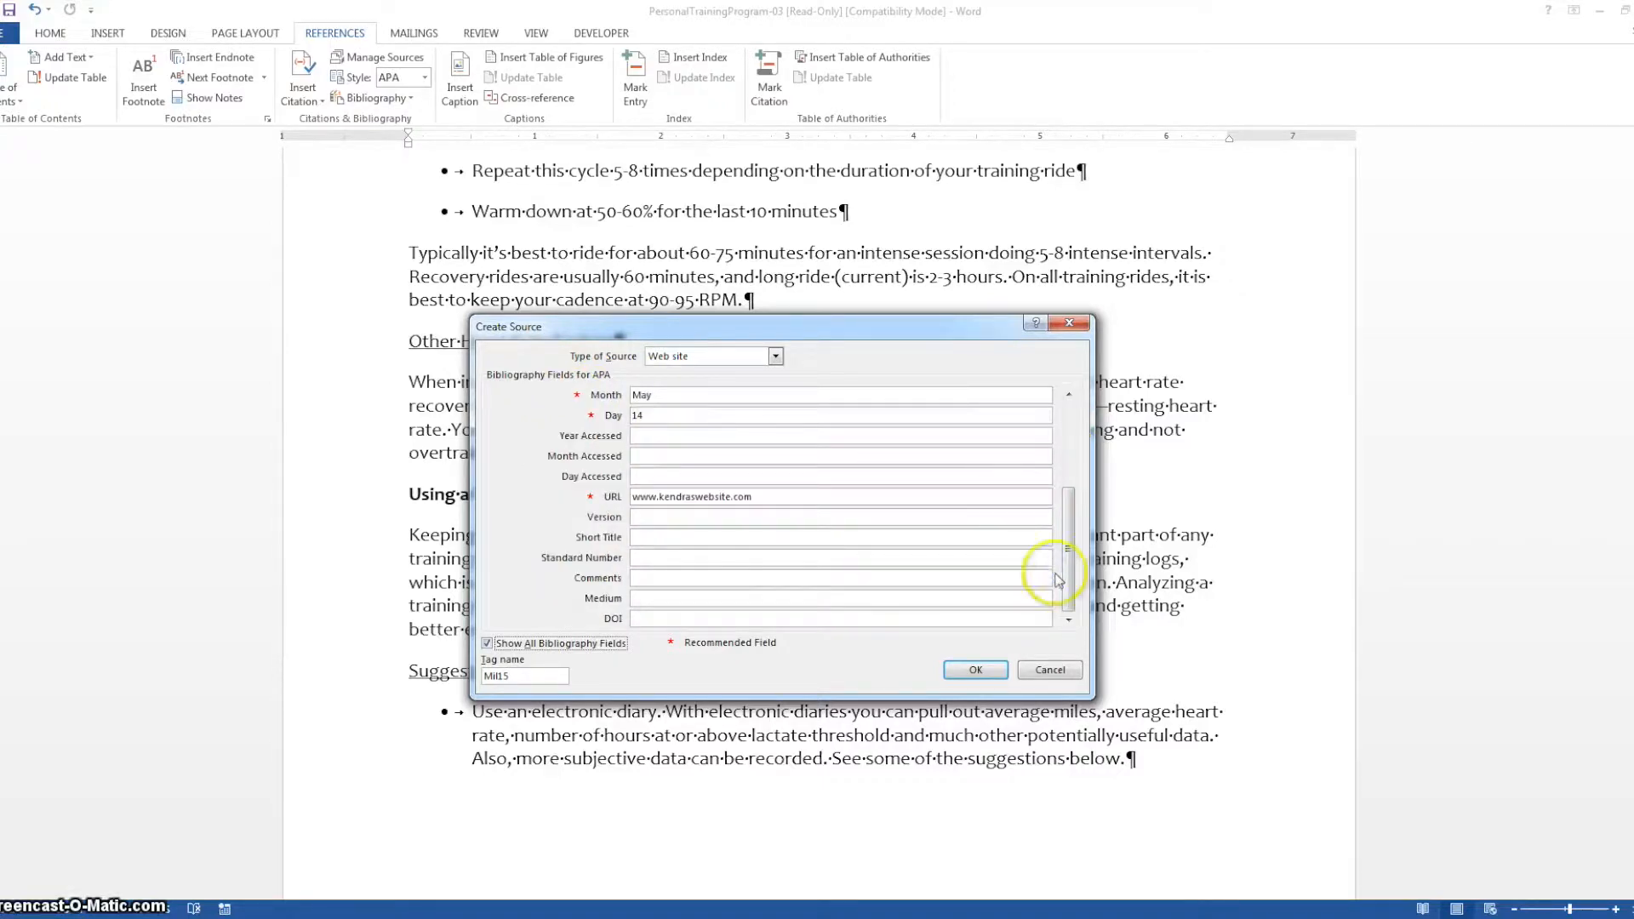
{"action": "left_click", "coordinate": [979, 670]}
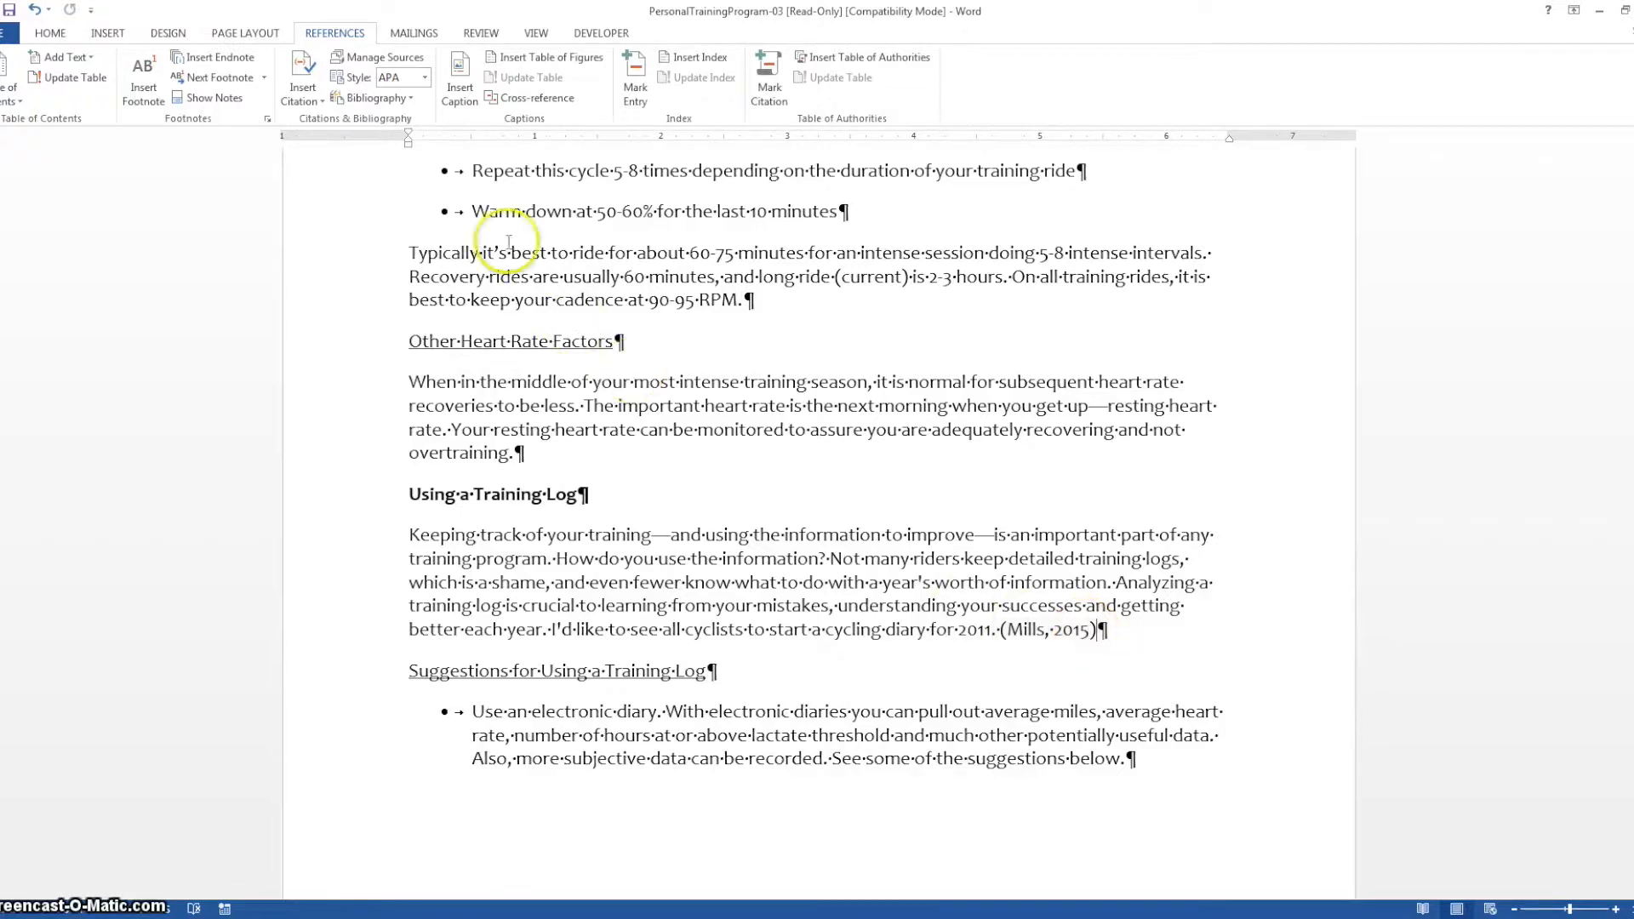
Preview the inserted citation in MLA Seventh Edition style and return it to APA Sixth Edition
{"action": "left_click", "coordinate": [425, 77]}
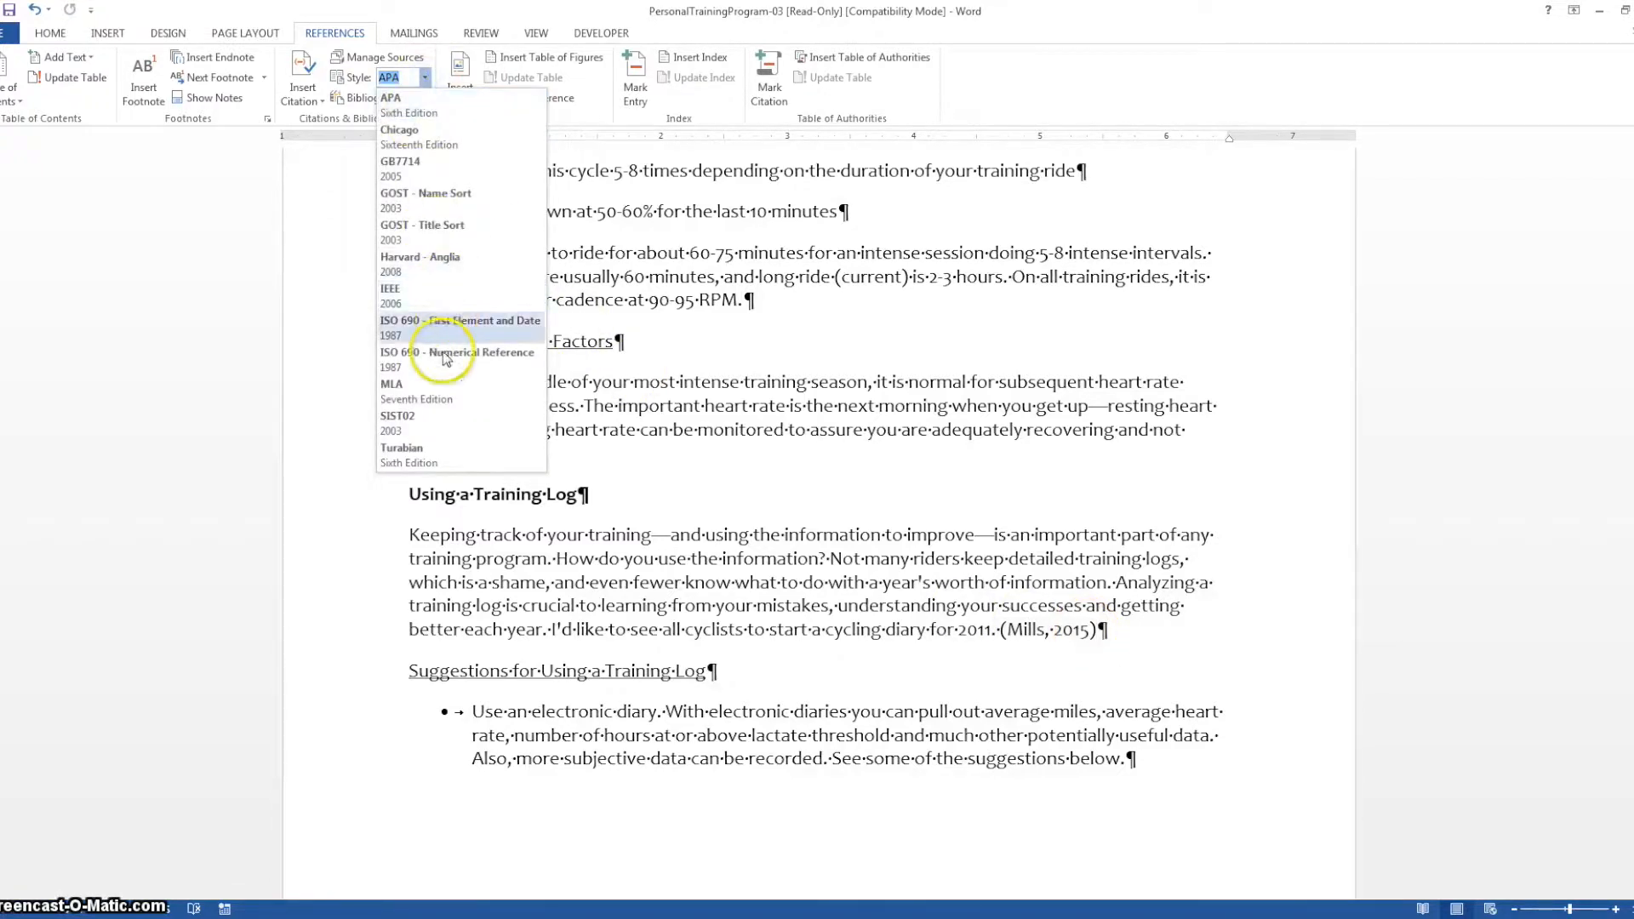
{"action": "left_click", "coordinate": [436, 392]}
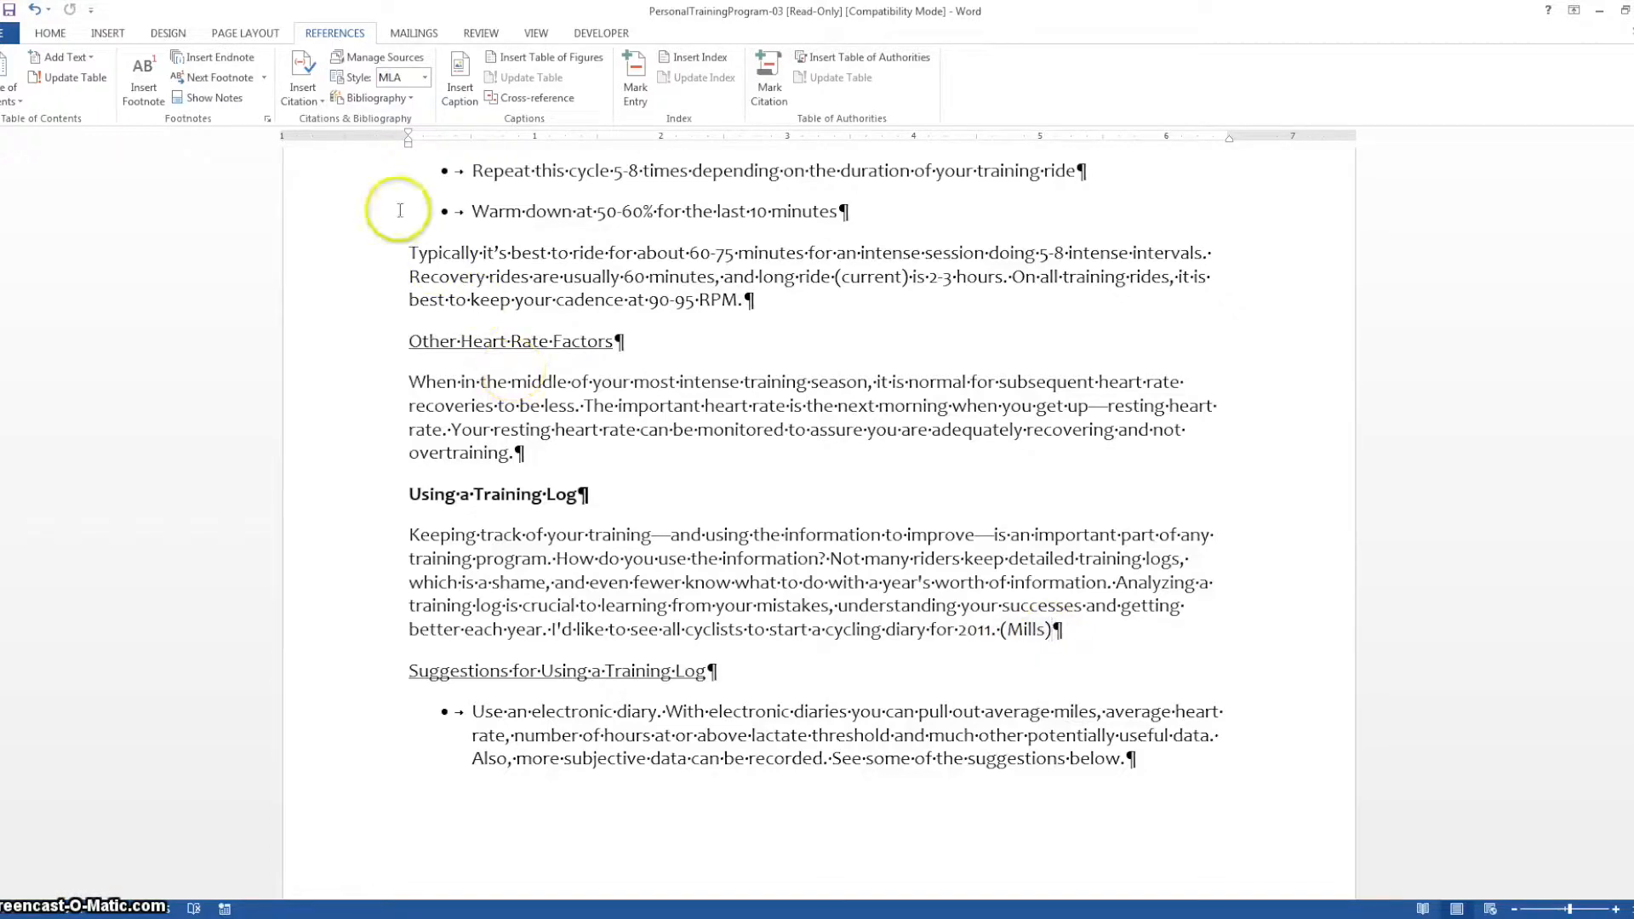
{"action": "left_click", "coordinate": [424, 79]}
{"action": "left_click", "coordinate": [400, 107]}
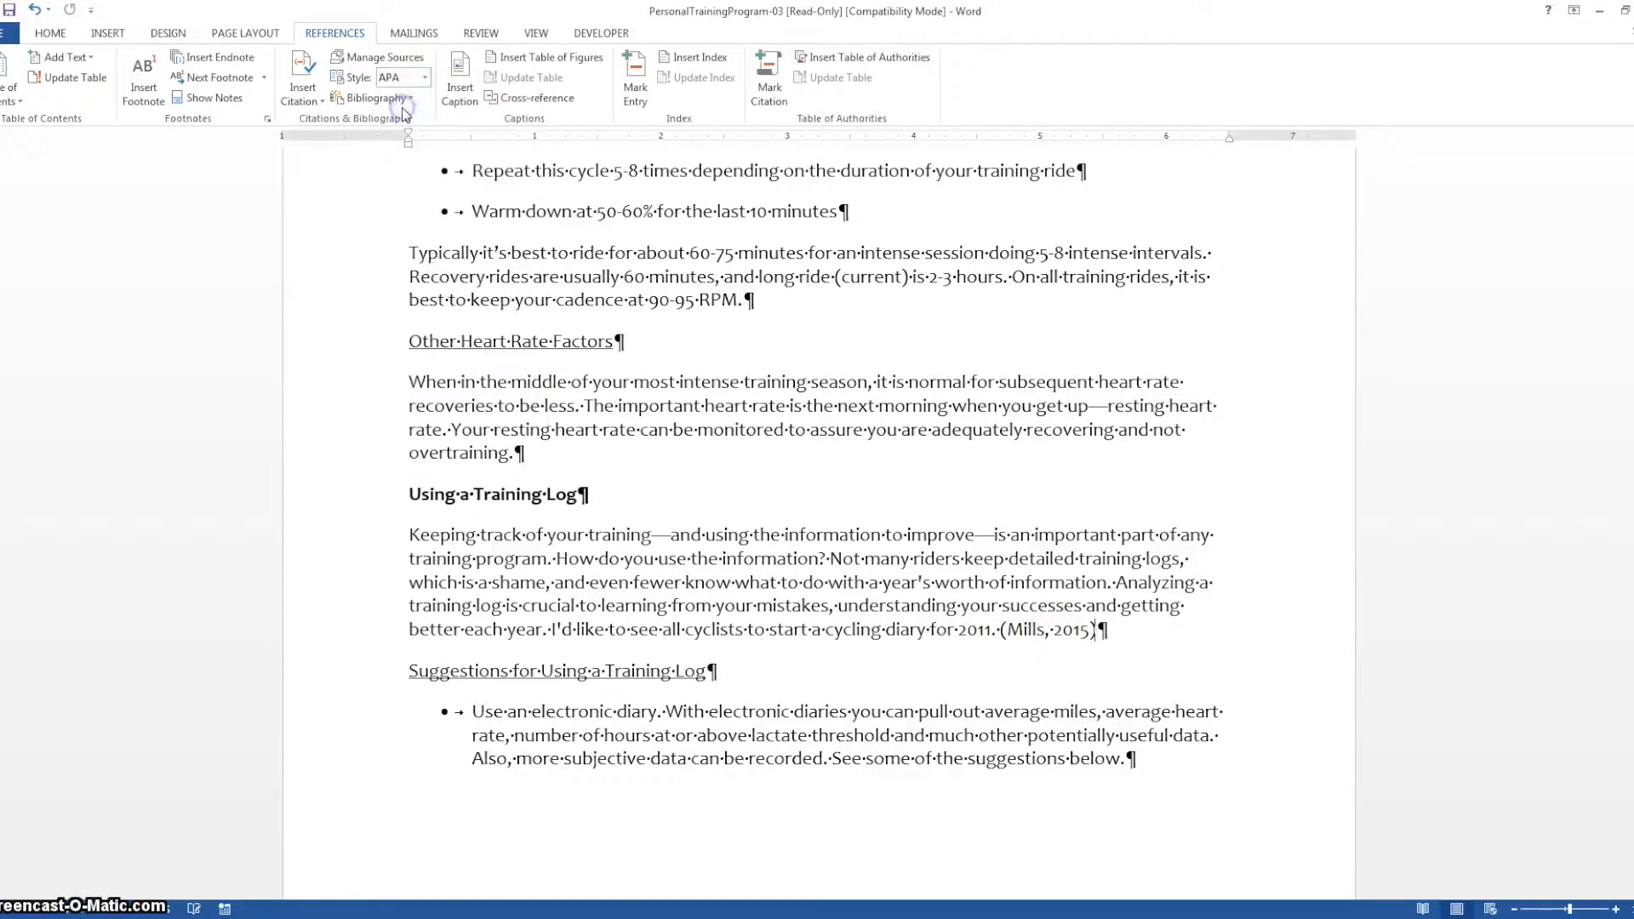
Insert a citation placeholder named TribalCollegeJournal after "overtraining." in the "Other Heart Rate Factors" paragraph
{"action": "left_click", "coordinate": [943, 543]}
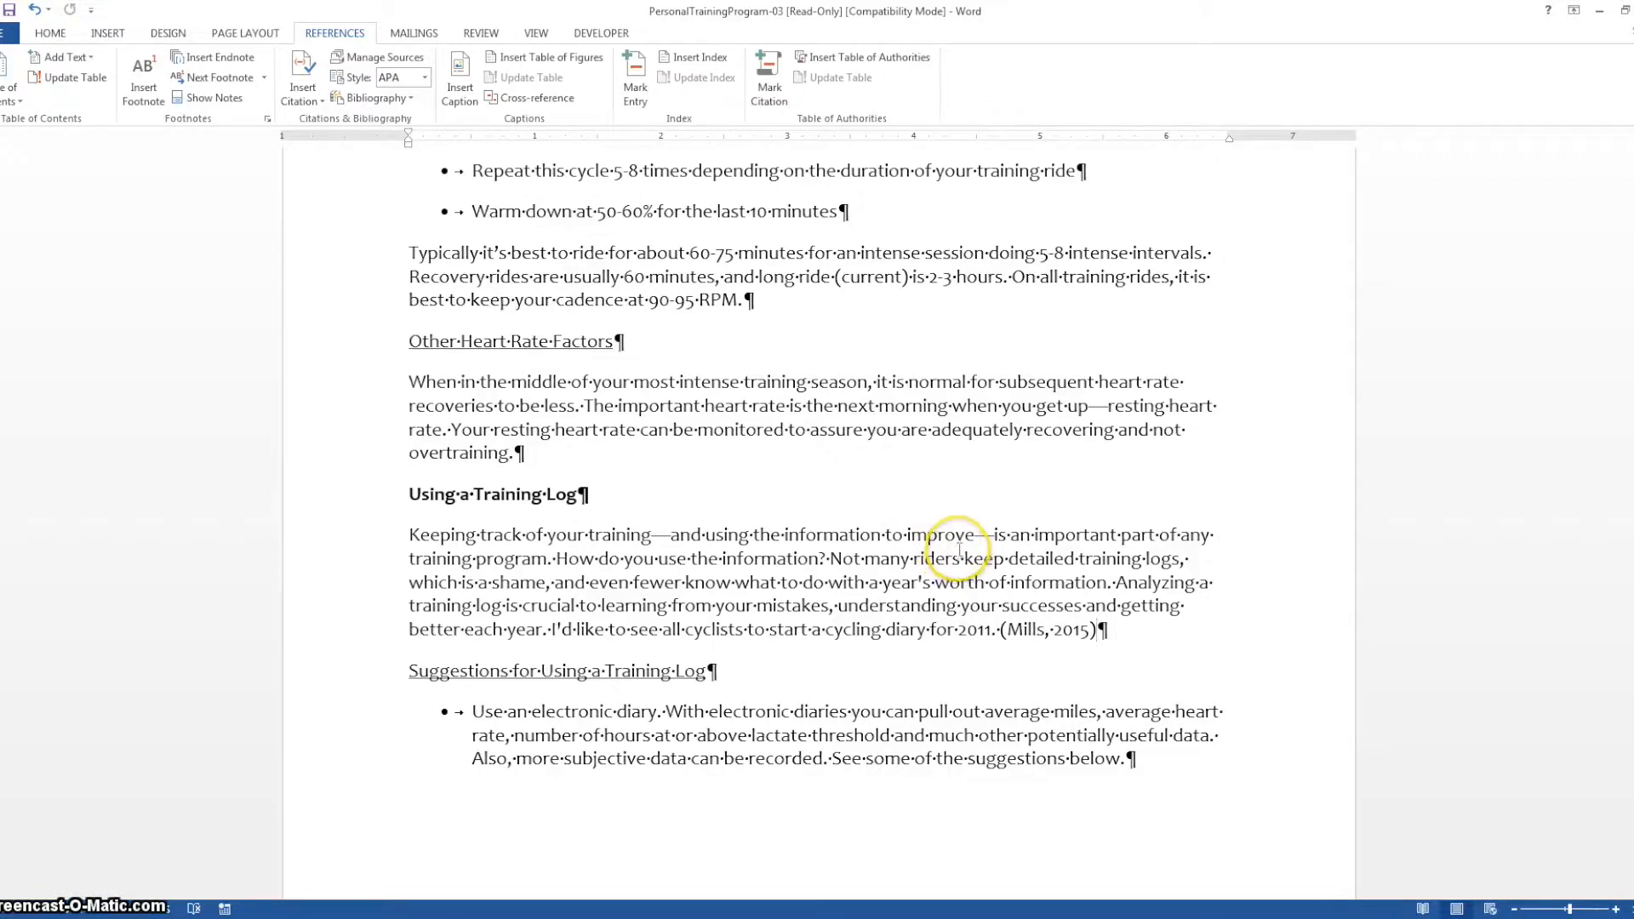
{"action": "left_click", "coordinate": [962, 552]}
{"action": "scroll", "coordinate": [1064, 520], "scroll_direction": "up", "scroll_amount": 1}
{"action": "left_click", "coordinate": [550, 515]}
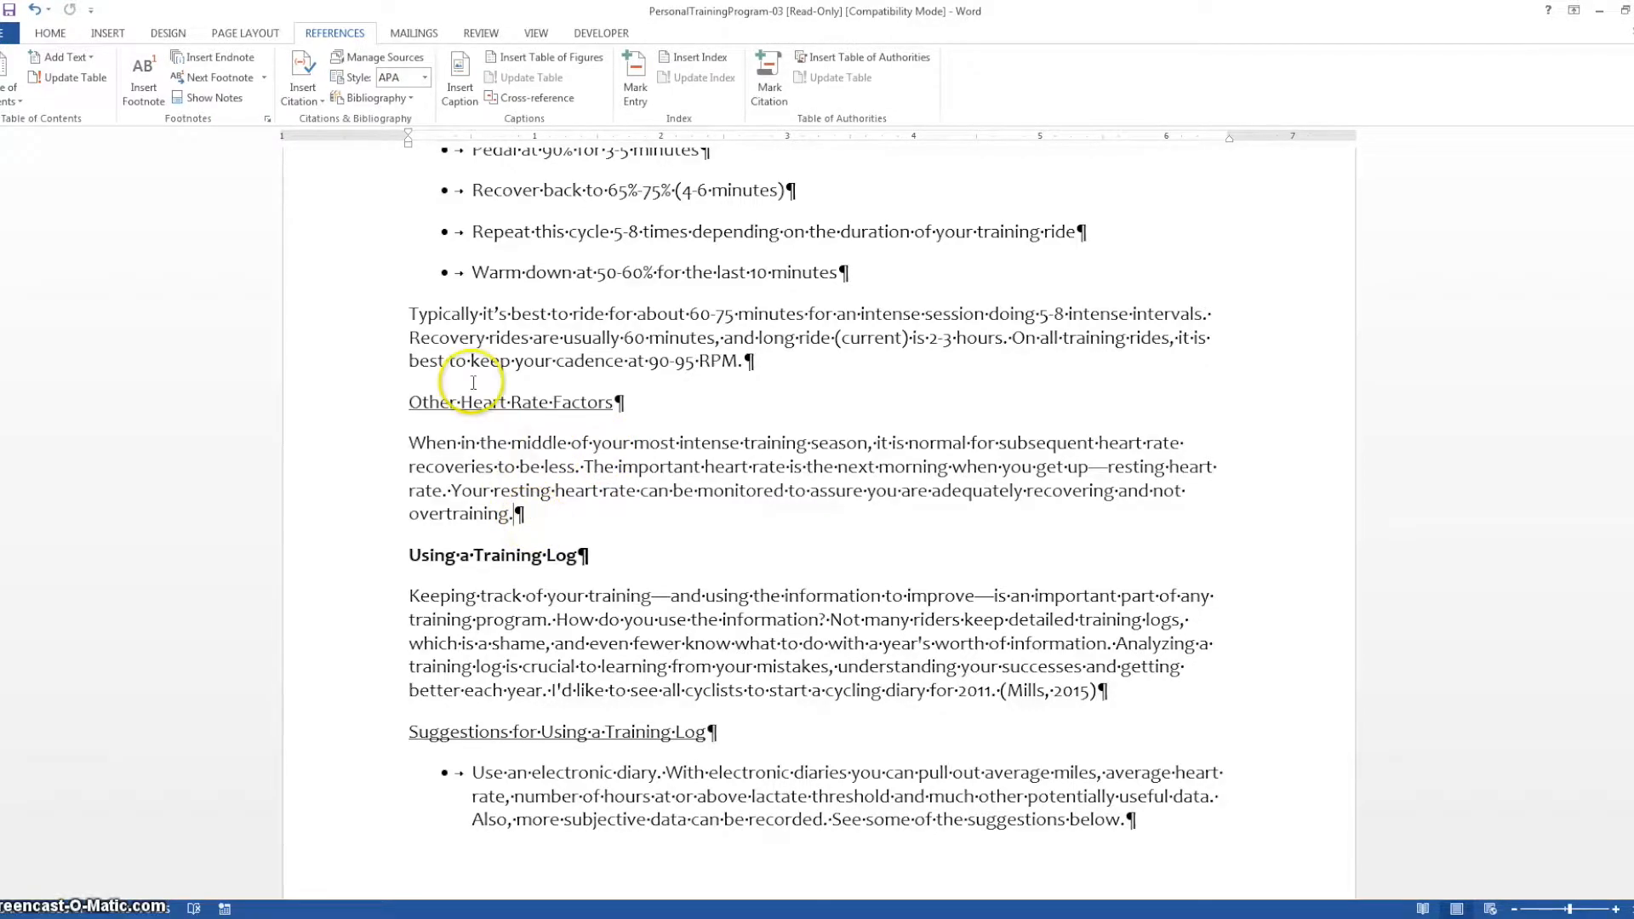
{"action": "left_click", "coordinate": [312, 102]}
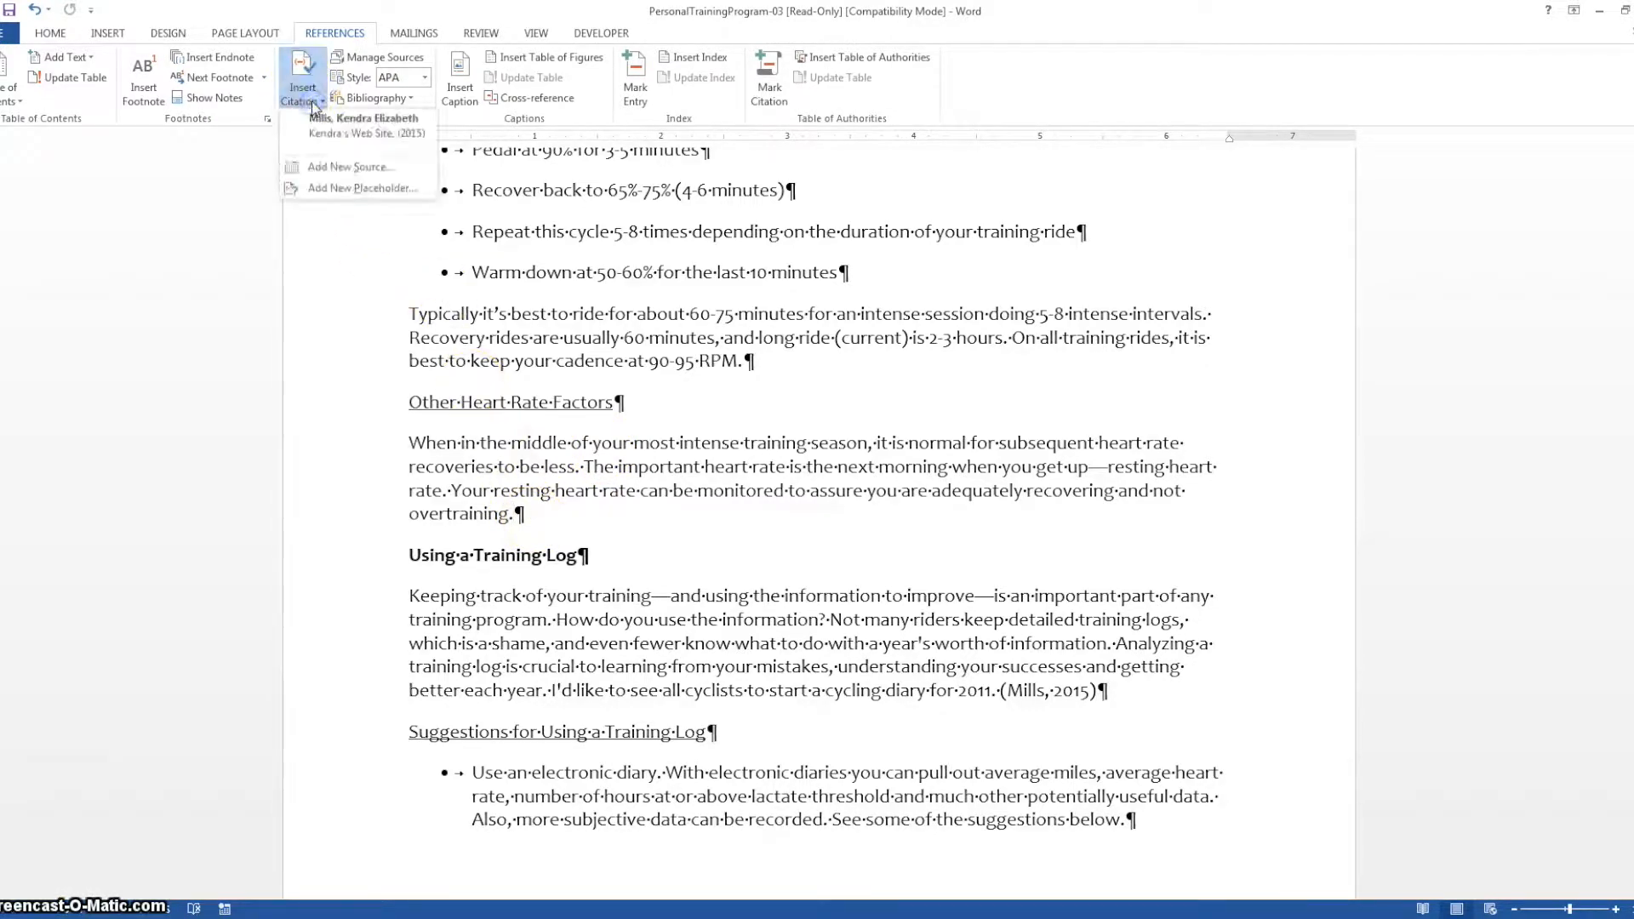
{"action": "left_click", "coordinate": [343, 188]}
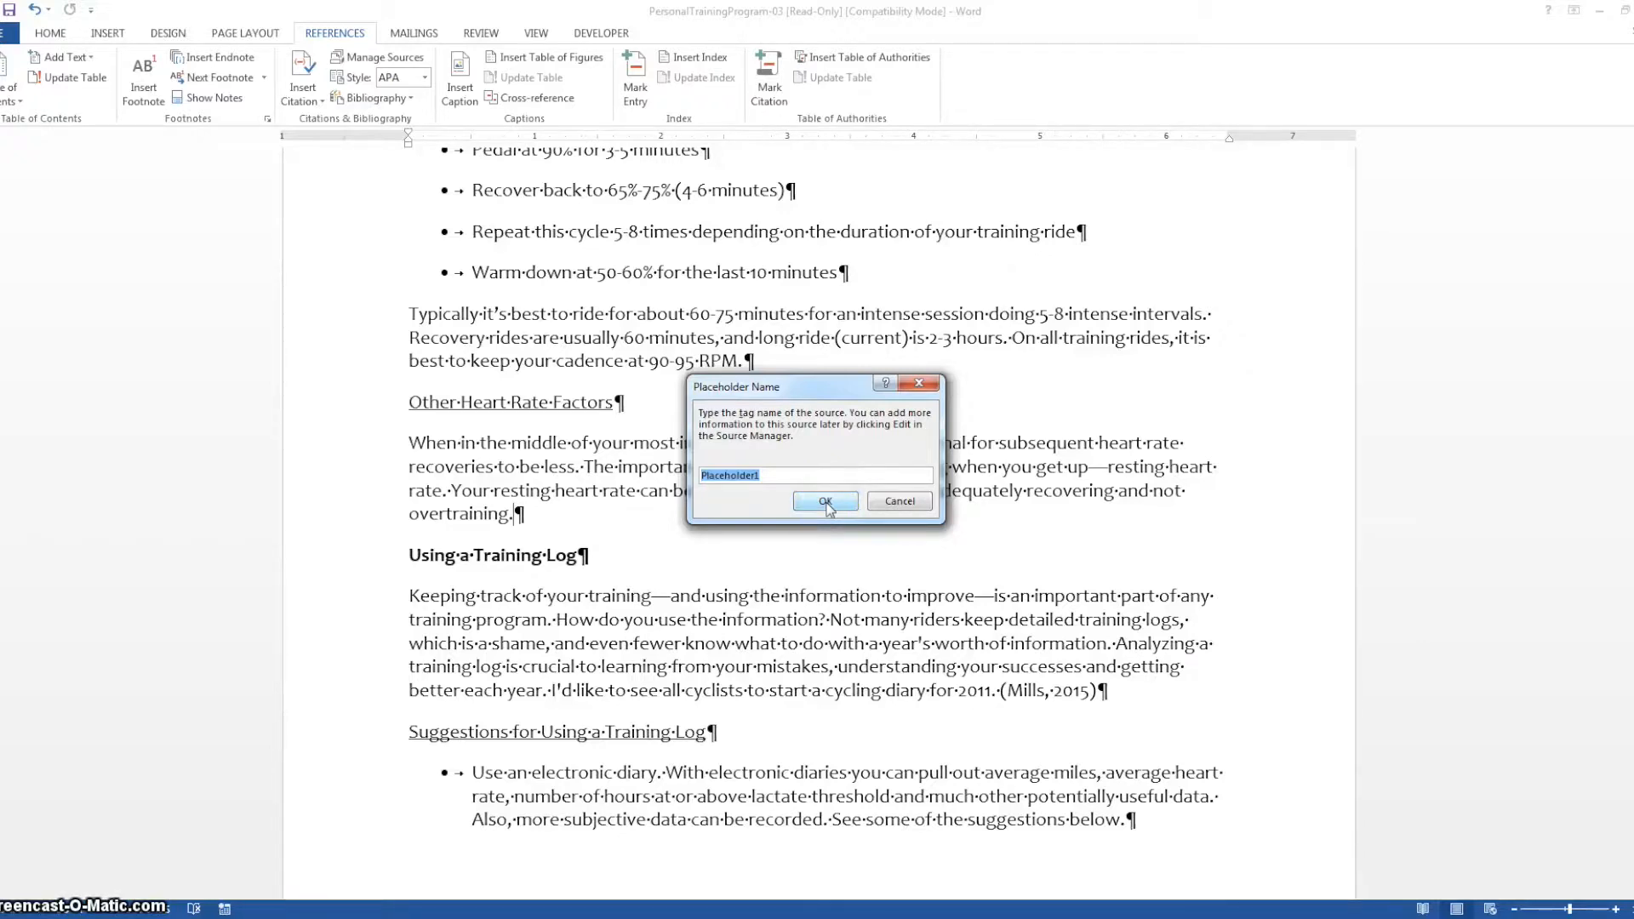
{"action": "type", "text": "TribalCollege Journ"}
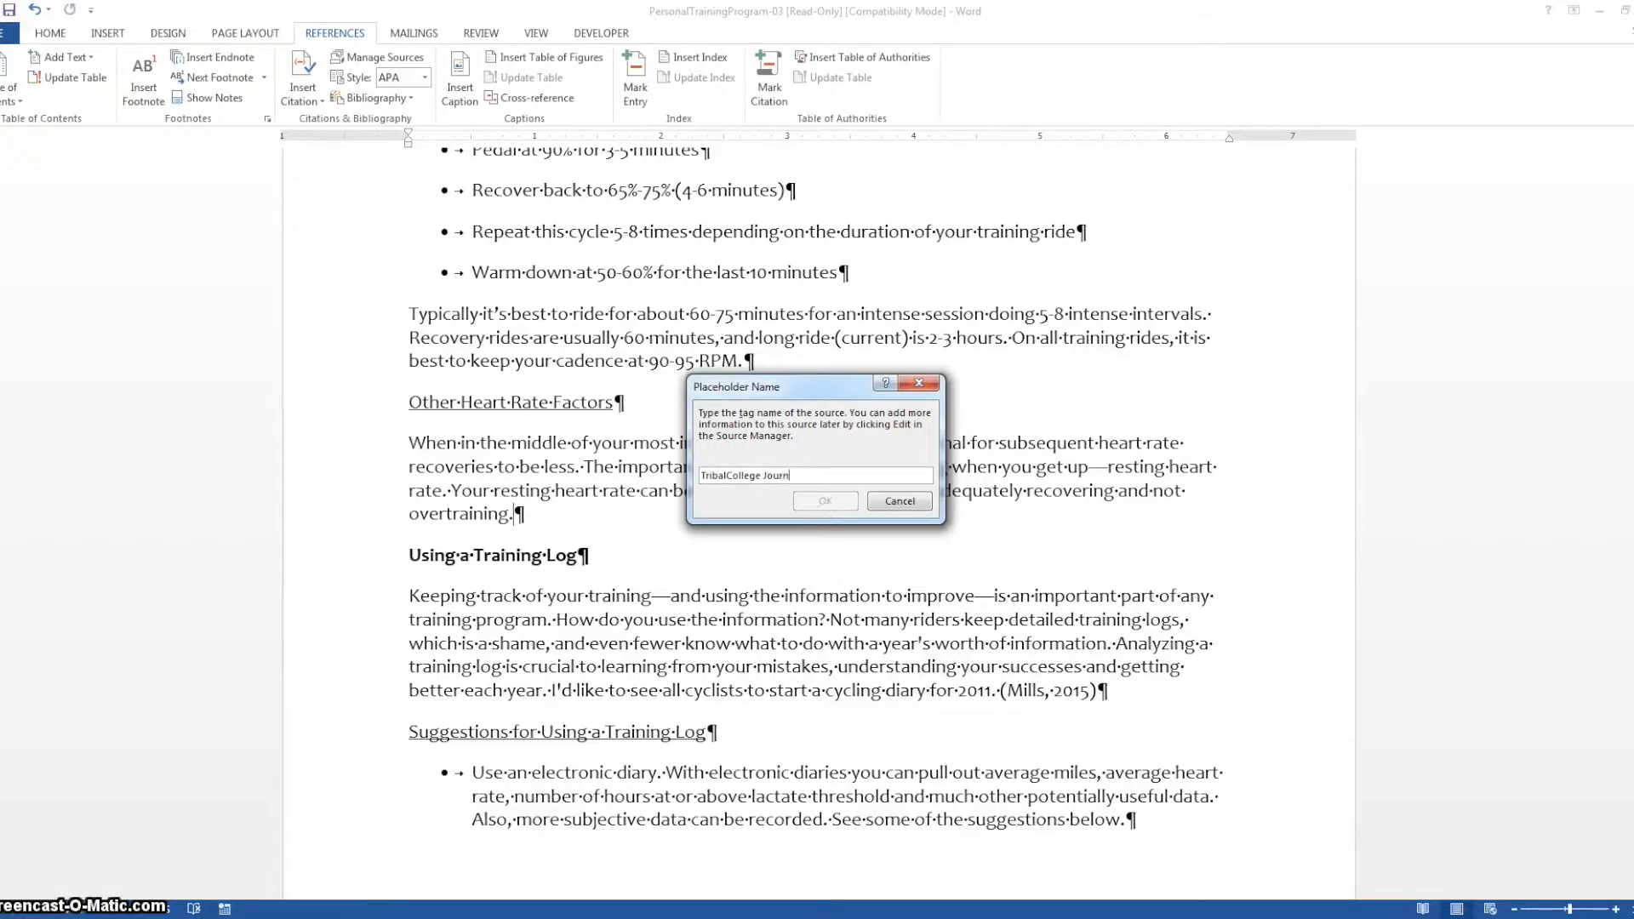
{"action": "left_click", "coordinate": [728, 477]}
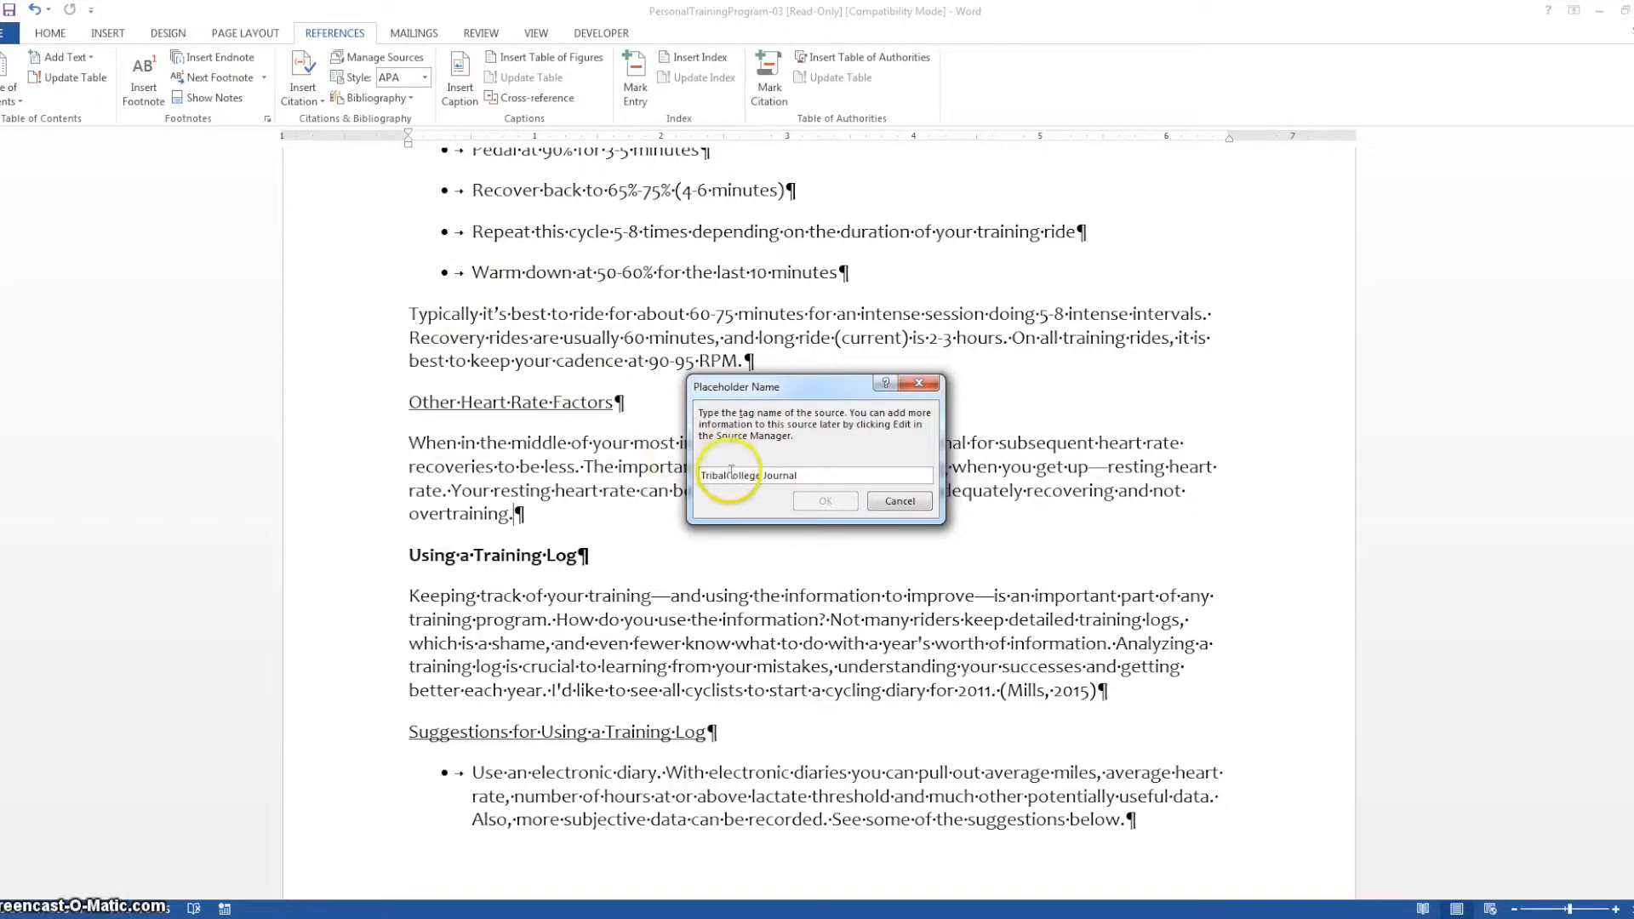
{"action": "key", "text": "BackSpace"}
{"action": "key", "text": "Delete"}
{"action": "left_click", "coordinate": [848, 509]}
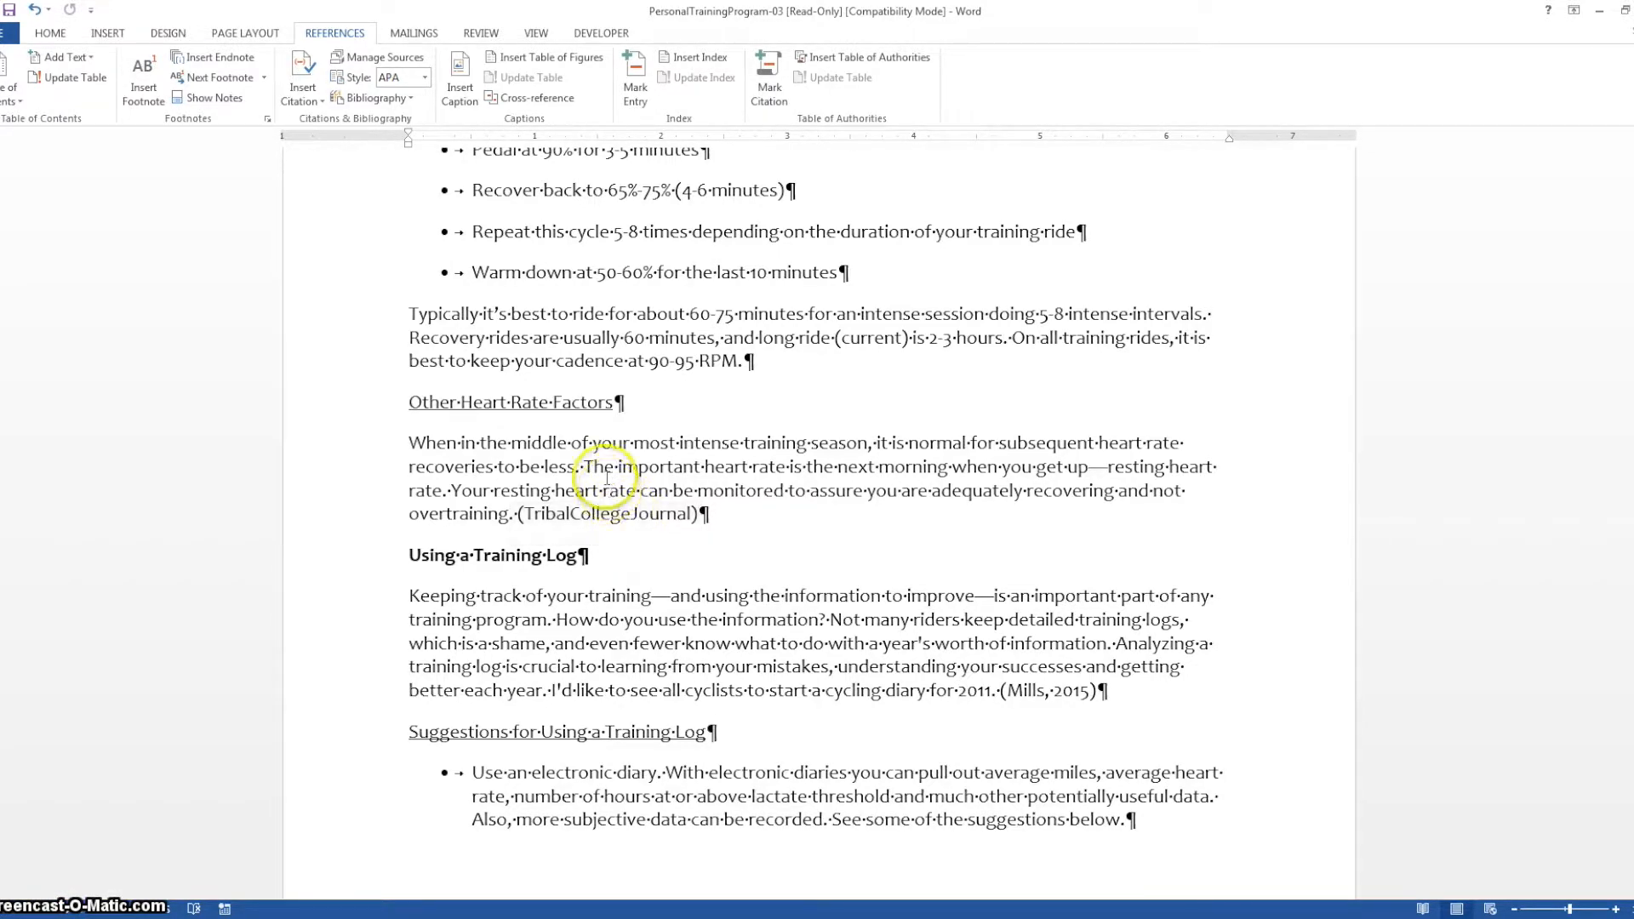
Open the Source Manager and preview the "New York Schools Get Google Apps Option" source in the master list
{"action": "left_click", "coordinate": [381, 57]}
{"action": "left_click_drag", "start_coordinate": [748, 404], "coordinate": [723, 287]}
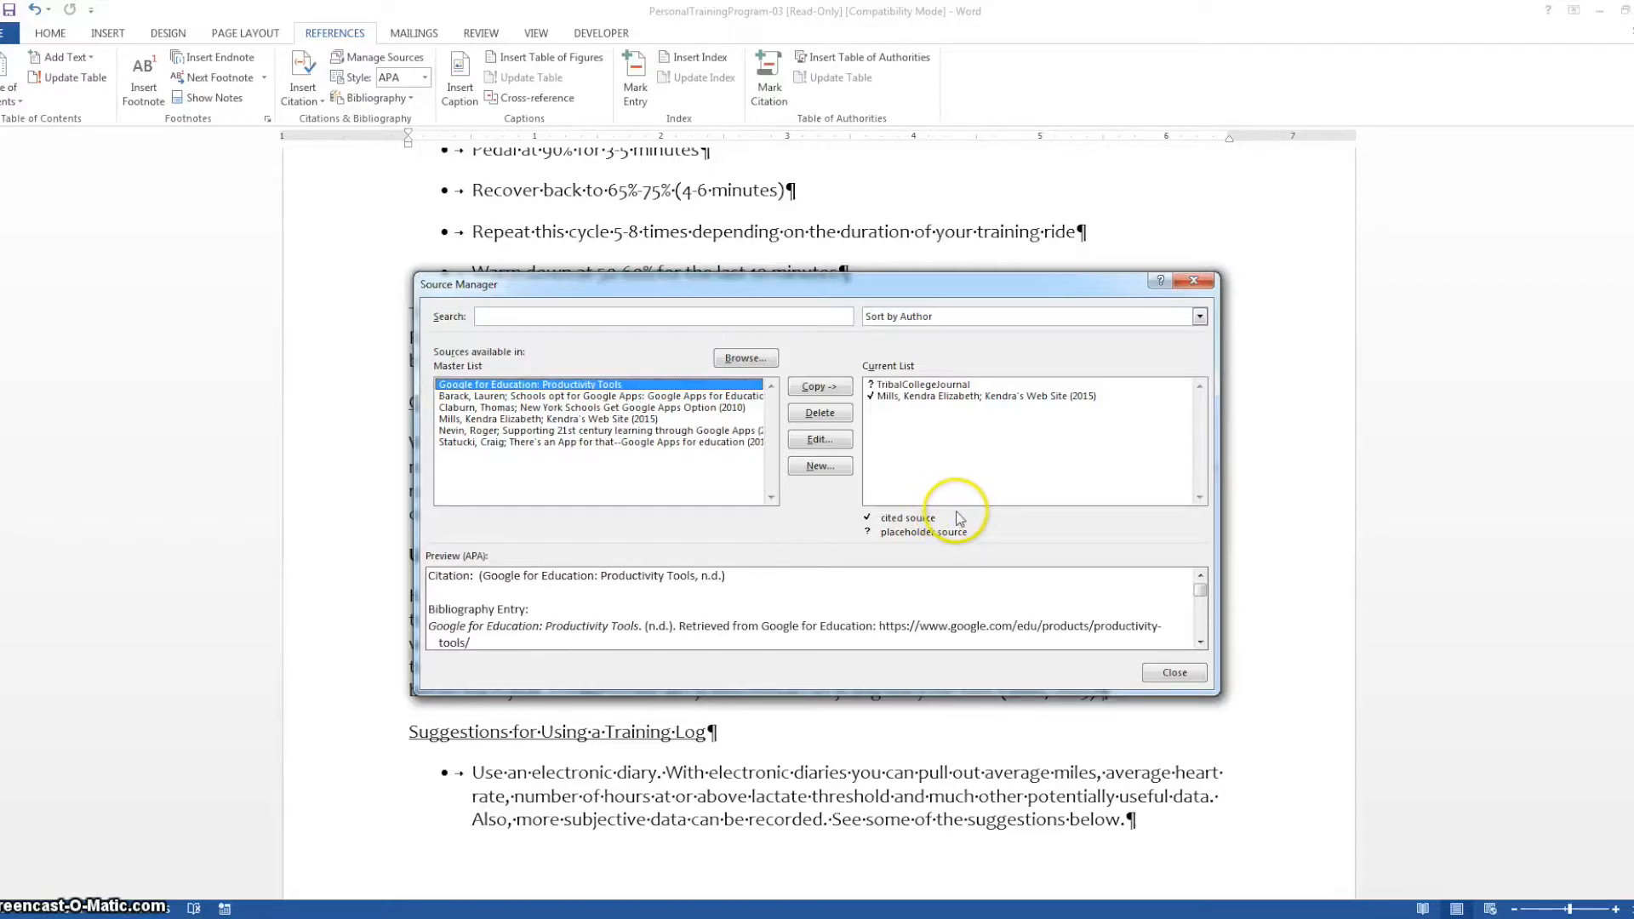
{"action": "left_click", "coordinate": [491, 408]}
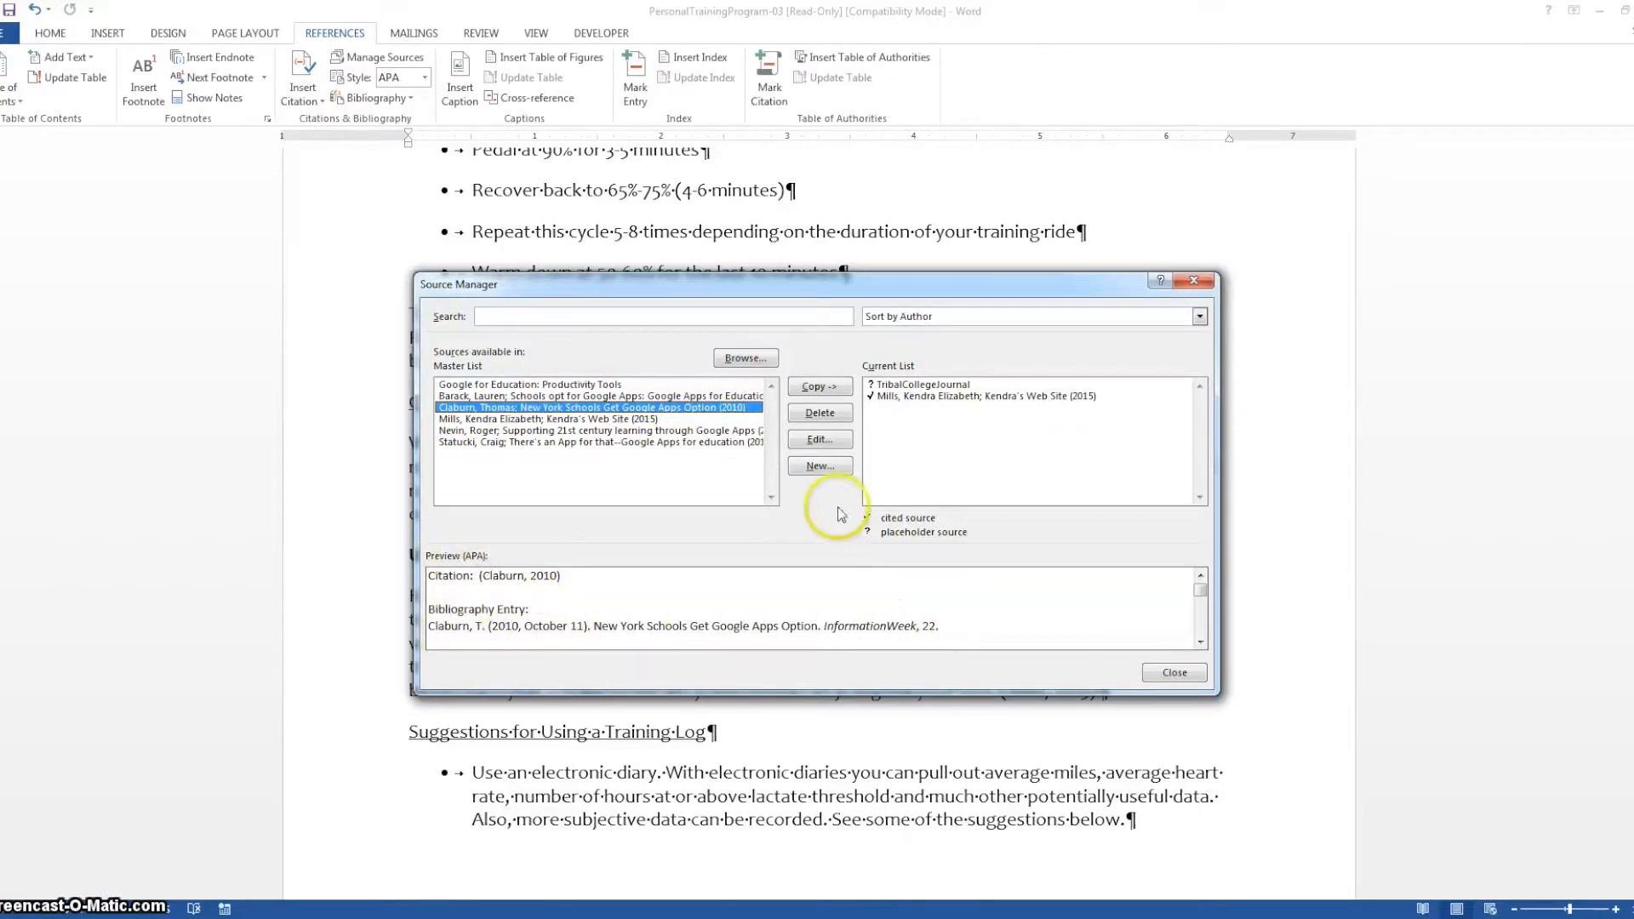
Copy the "New York Schools Get Google Apps Option" source to the current list and delete it from that list
{"action": "left_click", "coordinate": [819, 386]}
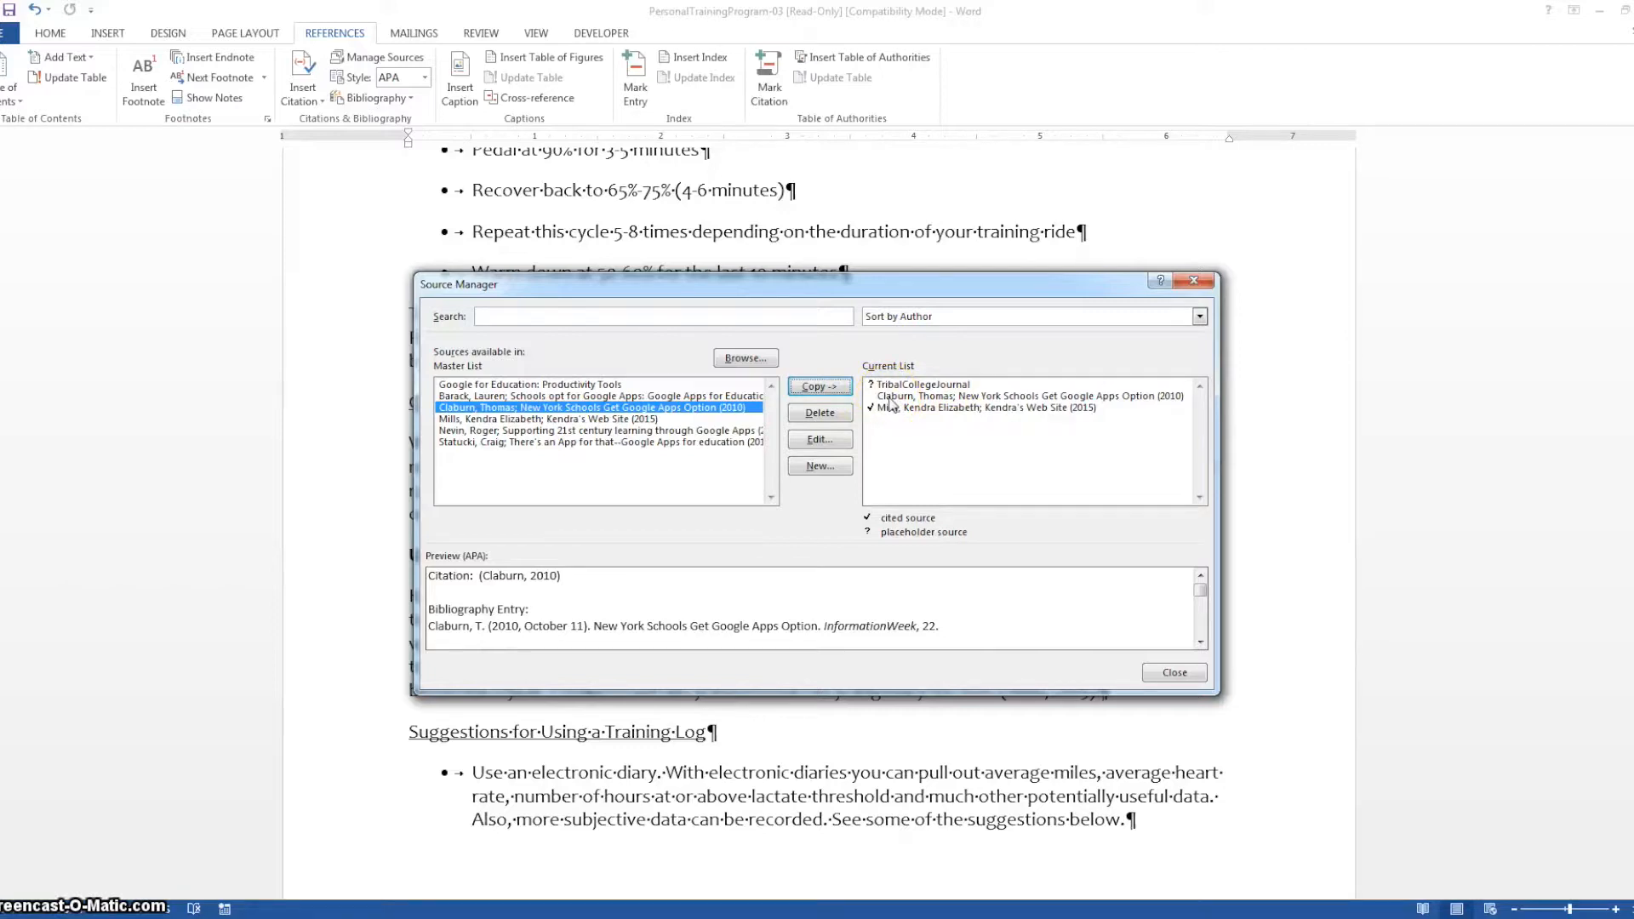
{"action": "left_click", "coordinate": [924, 397]}
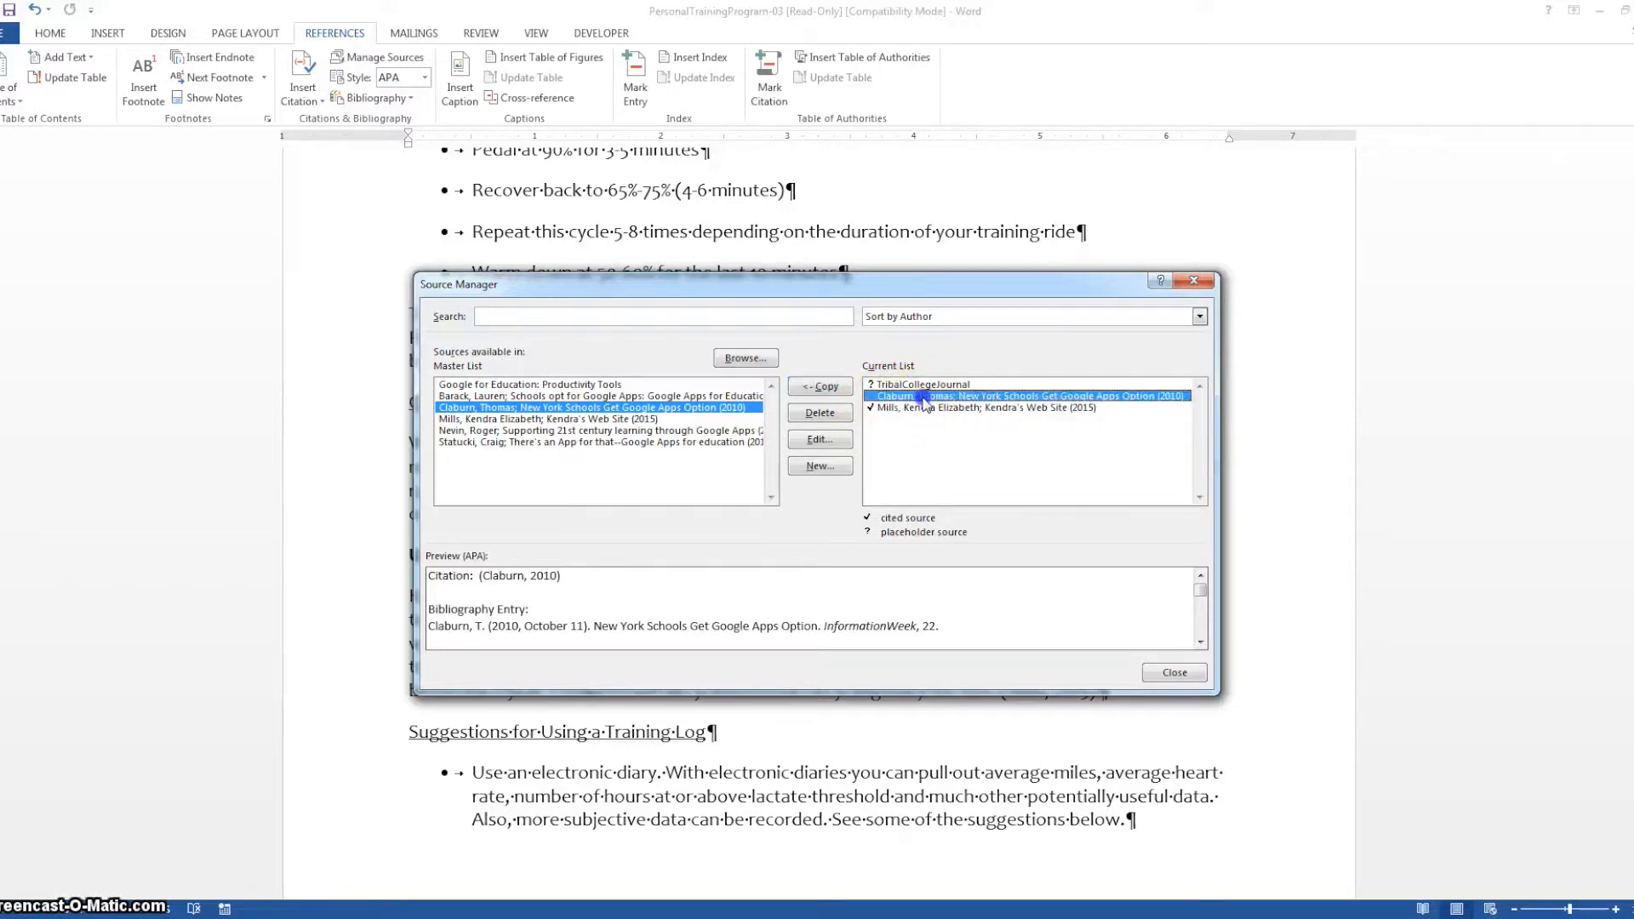
{"action": "left_click", "coordinate": [830, 417]}
{"action": "left_click", "coordinate": [820, 466]}
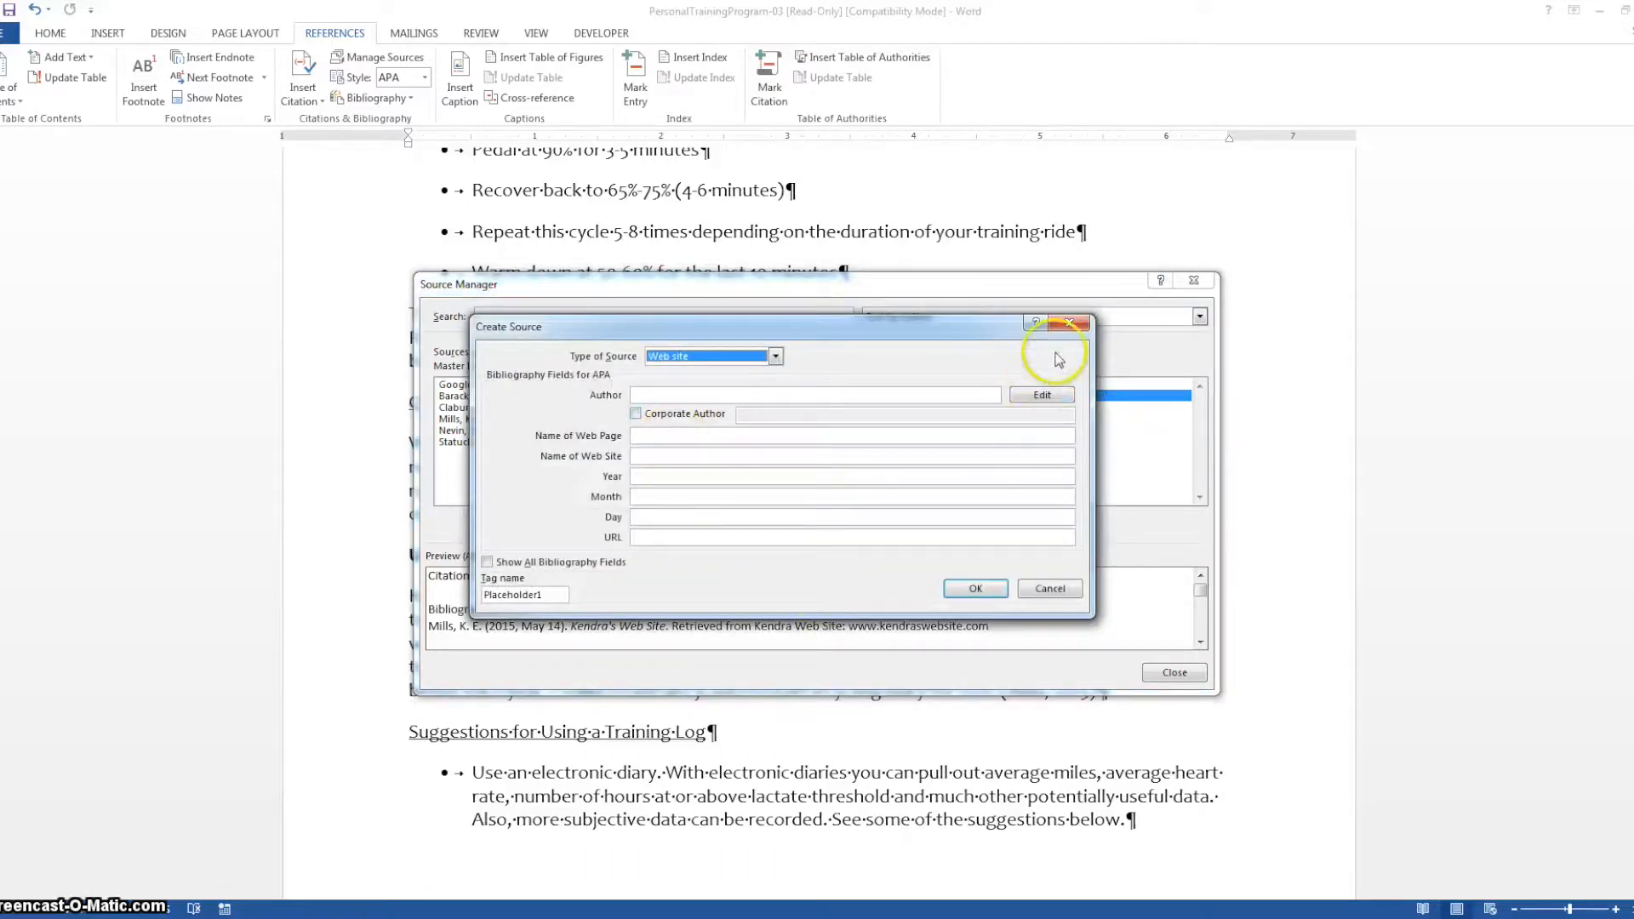
{"action": "left_click", "coordinate": [1062, 329]}
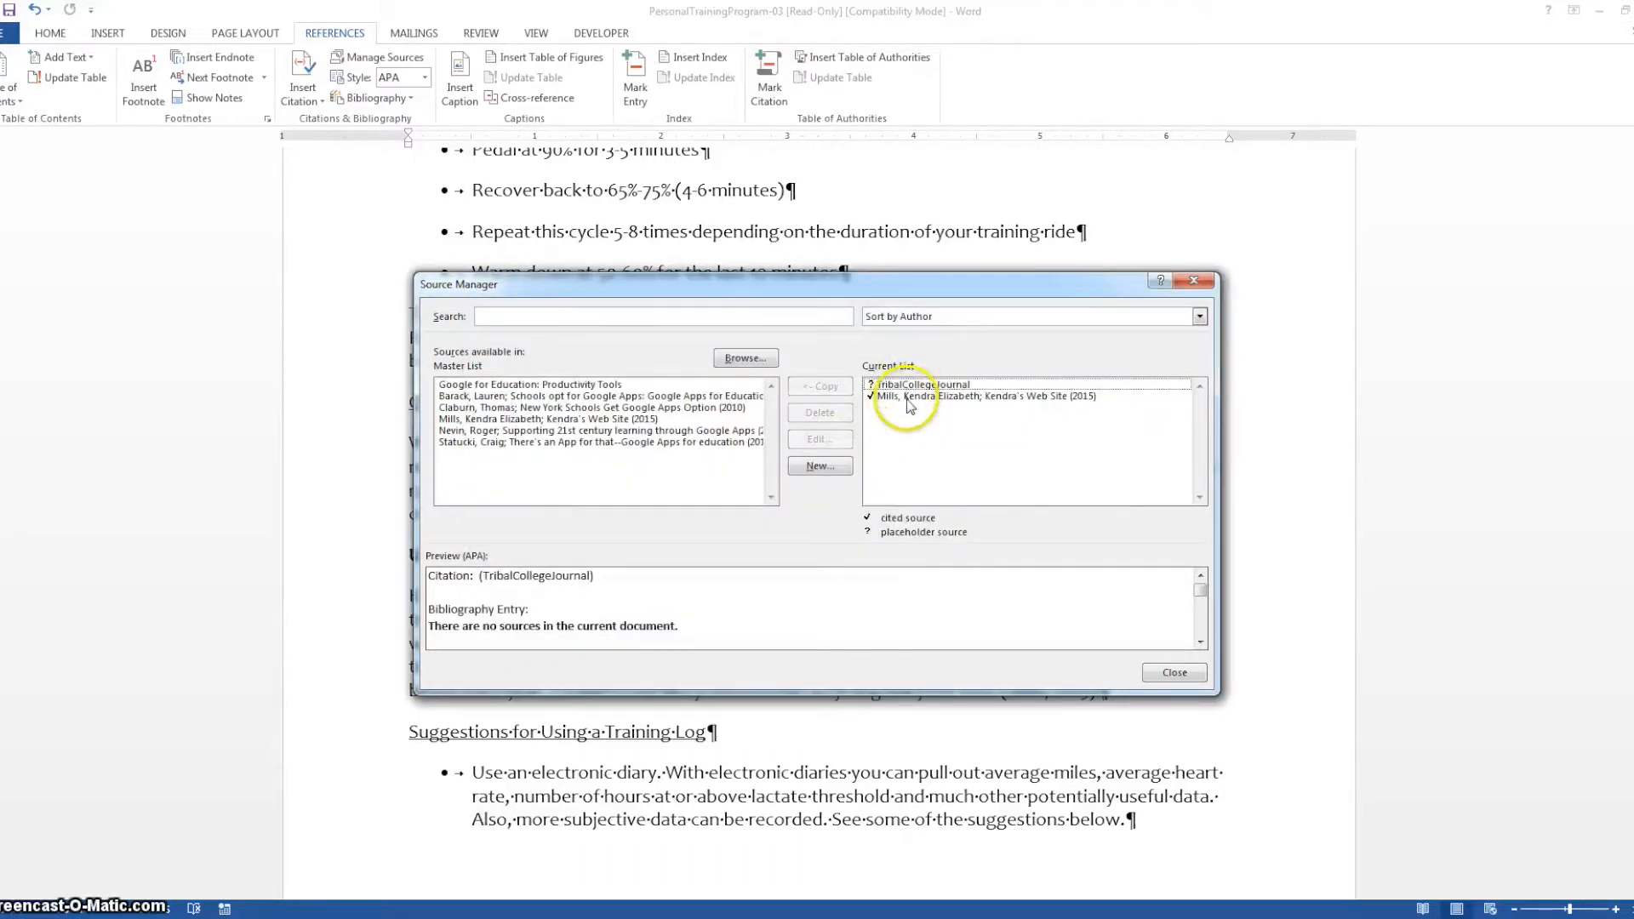
Open the cited web site source in the current list for editing and review its bibliography fields
{"action": "left_click", "coordinate": [909, 400]}
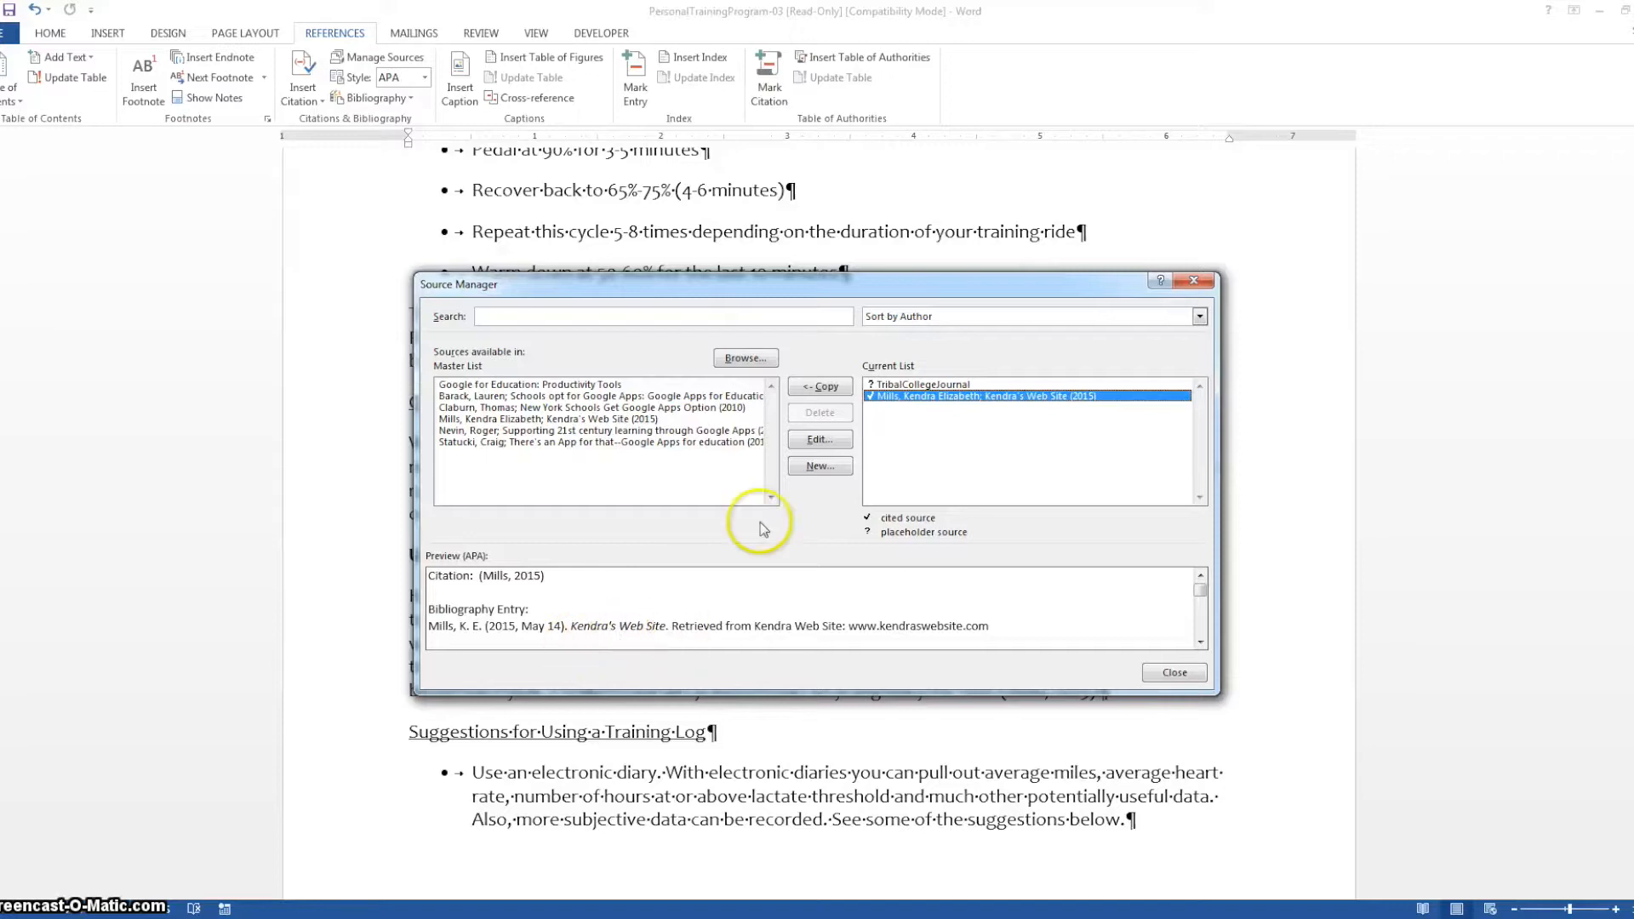
{"action": "left_click", "coordinate": [819, 440]}
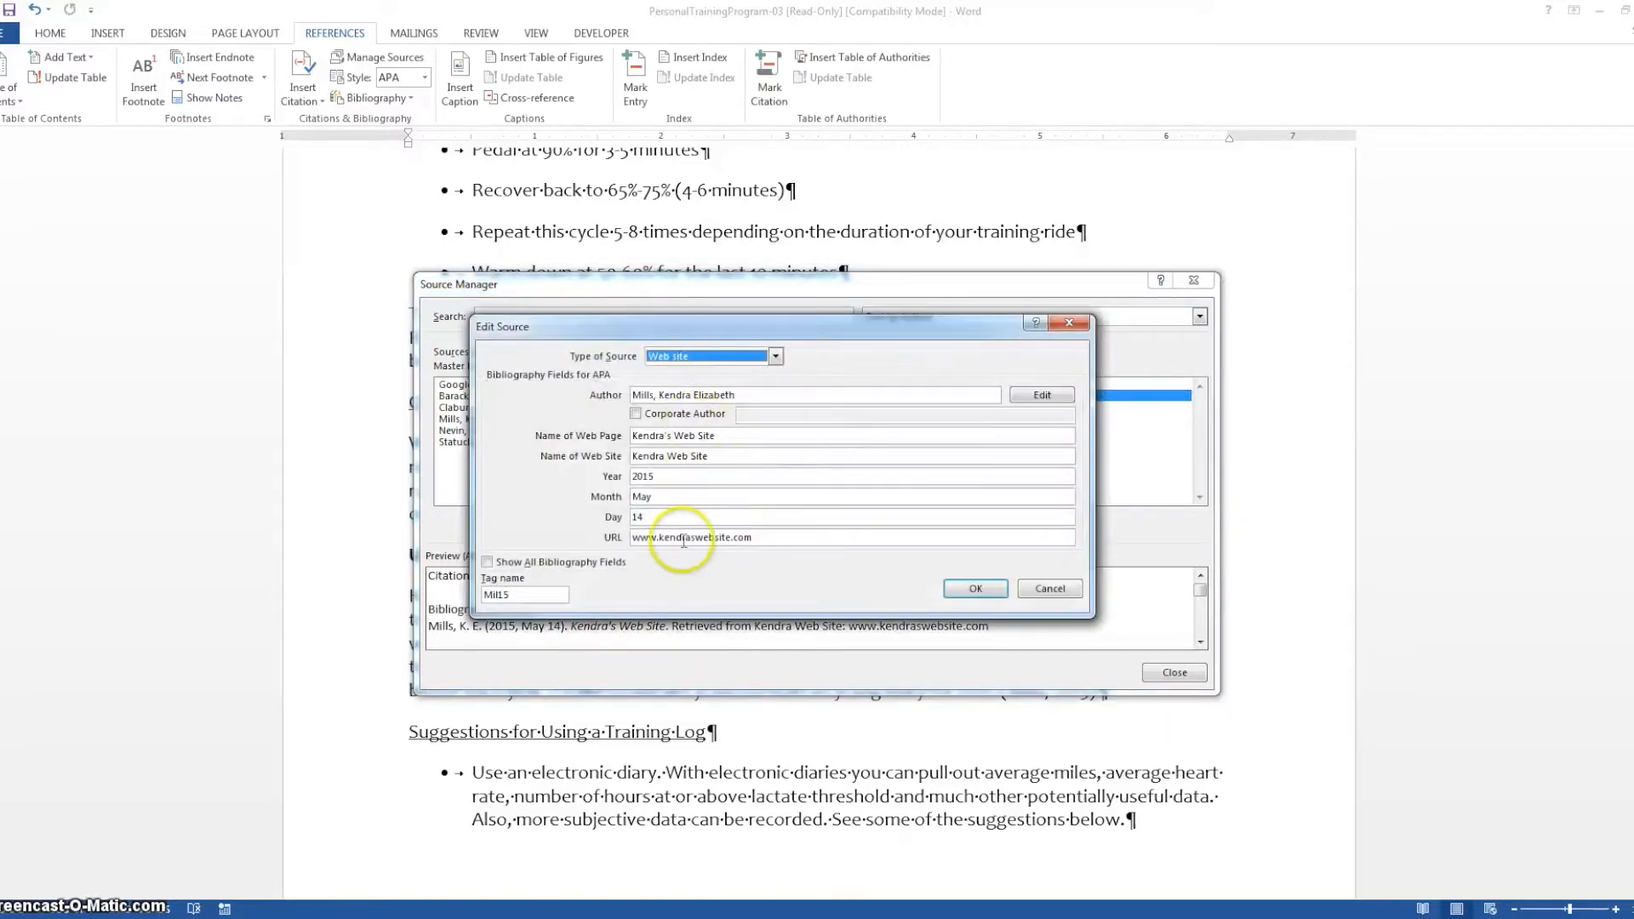
{"action": "left_click", "coordinate": [979, 592]}
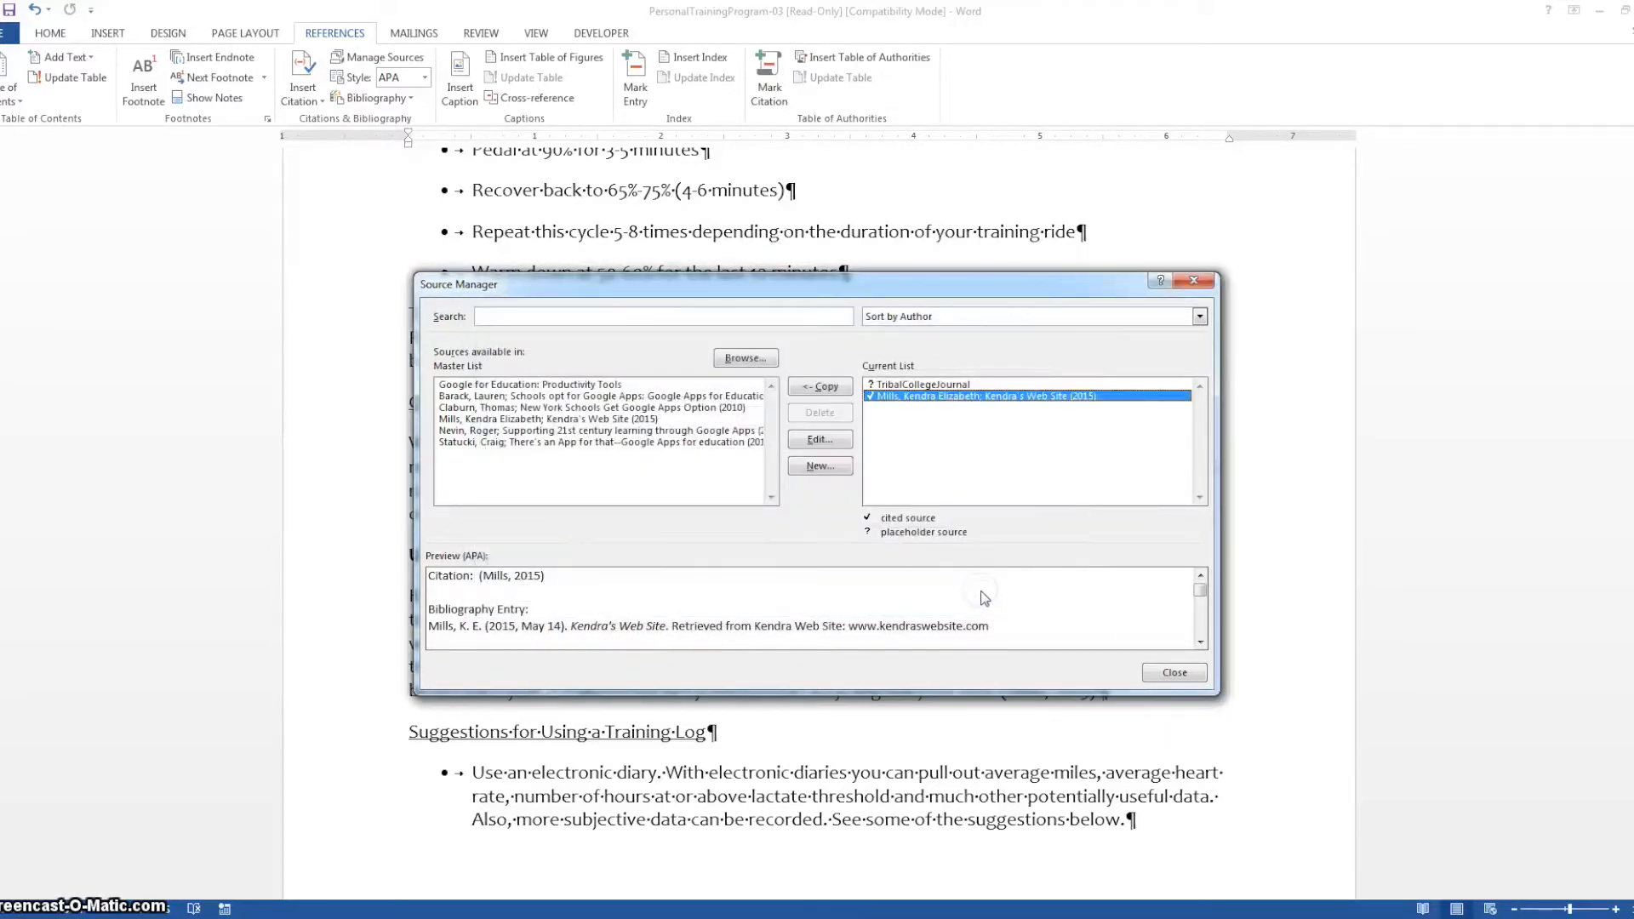
Open the TribalCollegeJournal placeholder source for editing and set its type of source to Book Section
{"action": "left_click", "coordinate": [917, 386]}
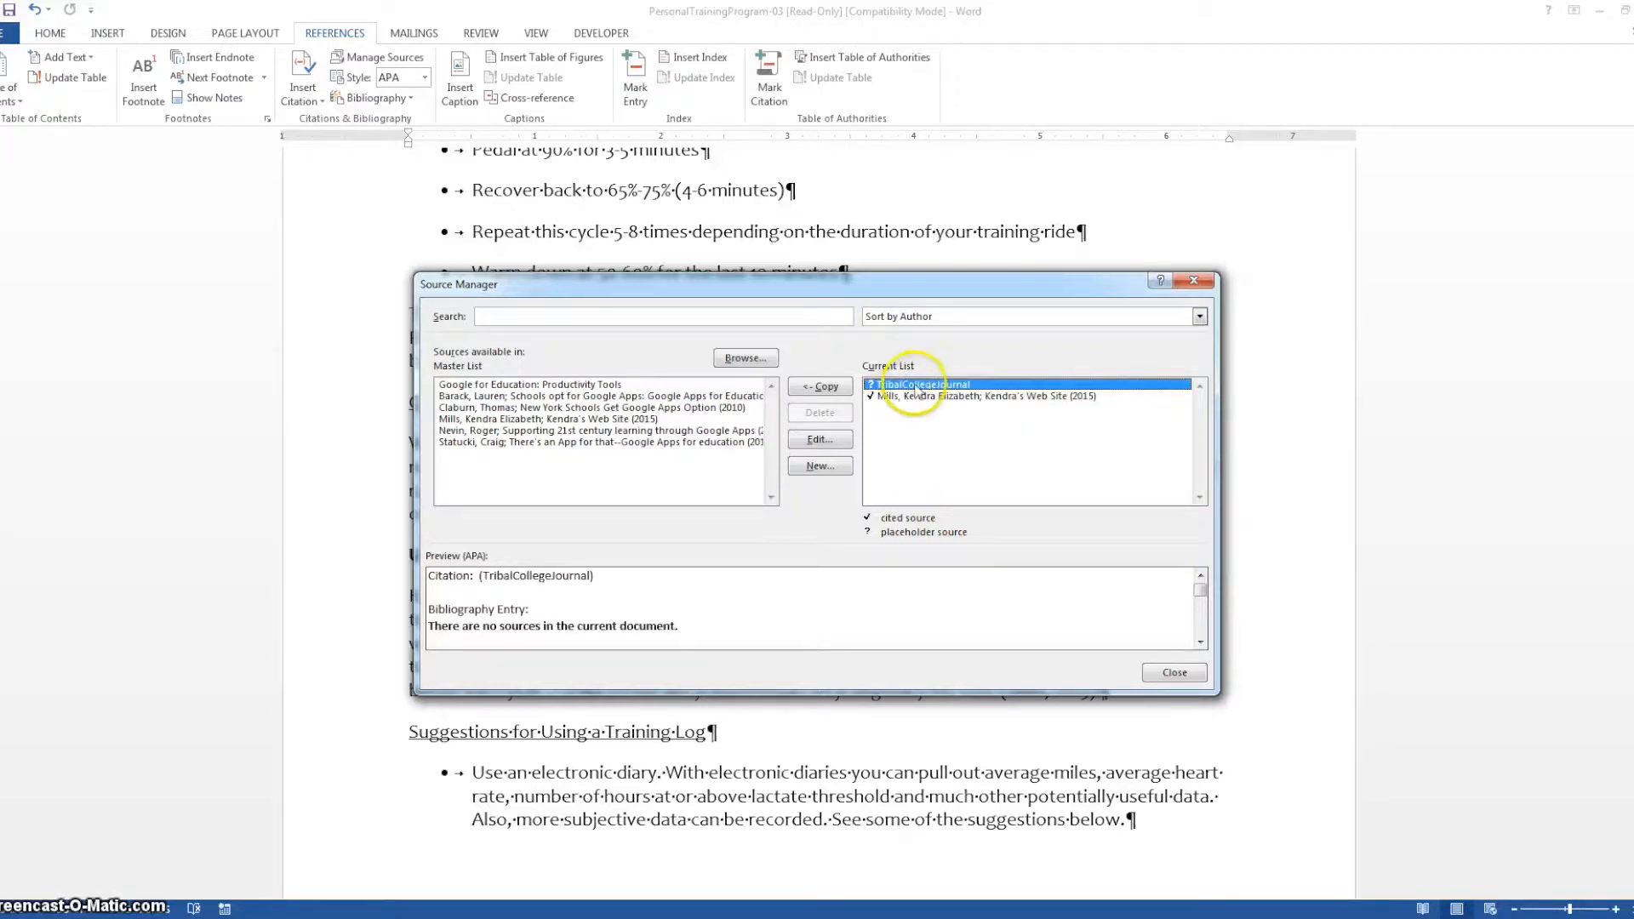
{"action": "left_click", "coordinate": [813, 440]}
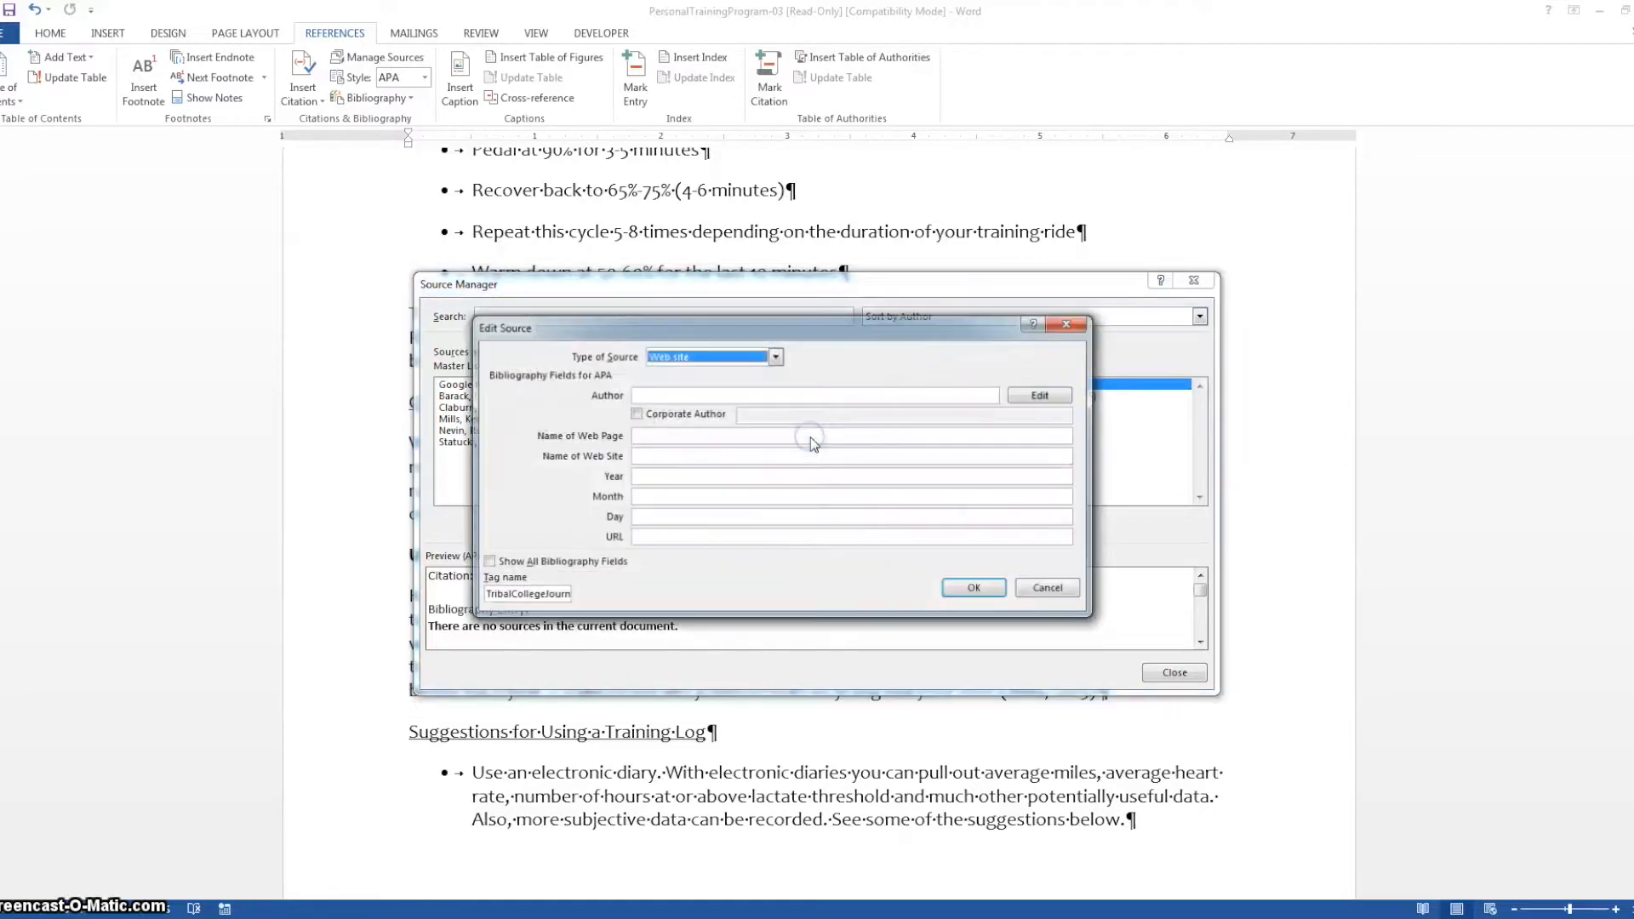
{"action": "left_click", "coordinate": [692, 357]}
{"action": "left_click", "coordinate": [690, 372]}
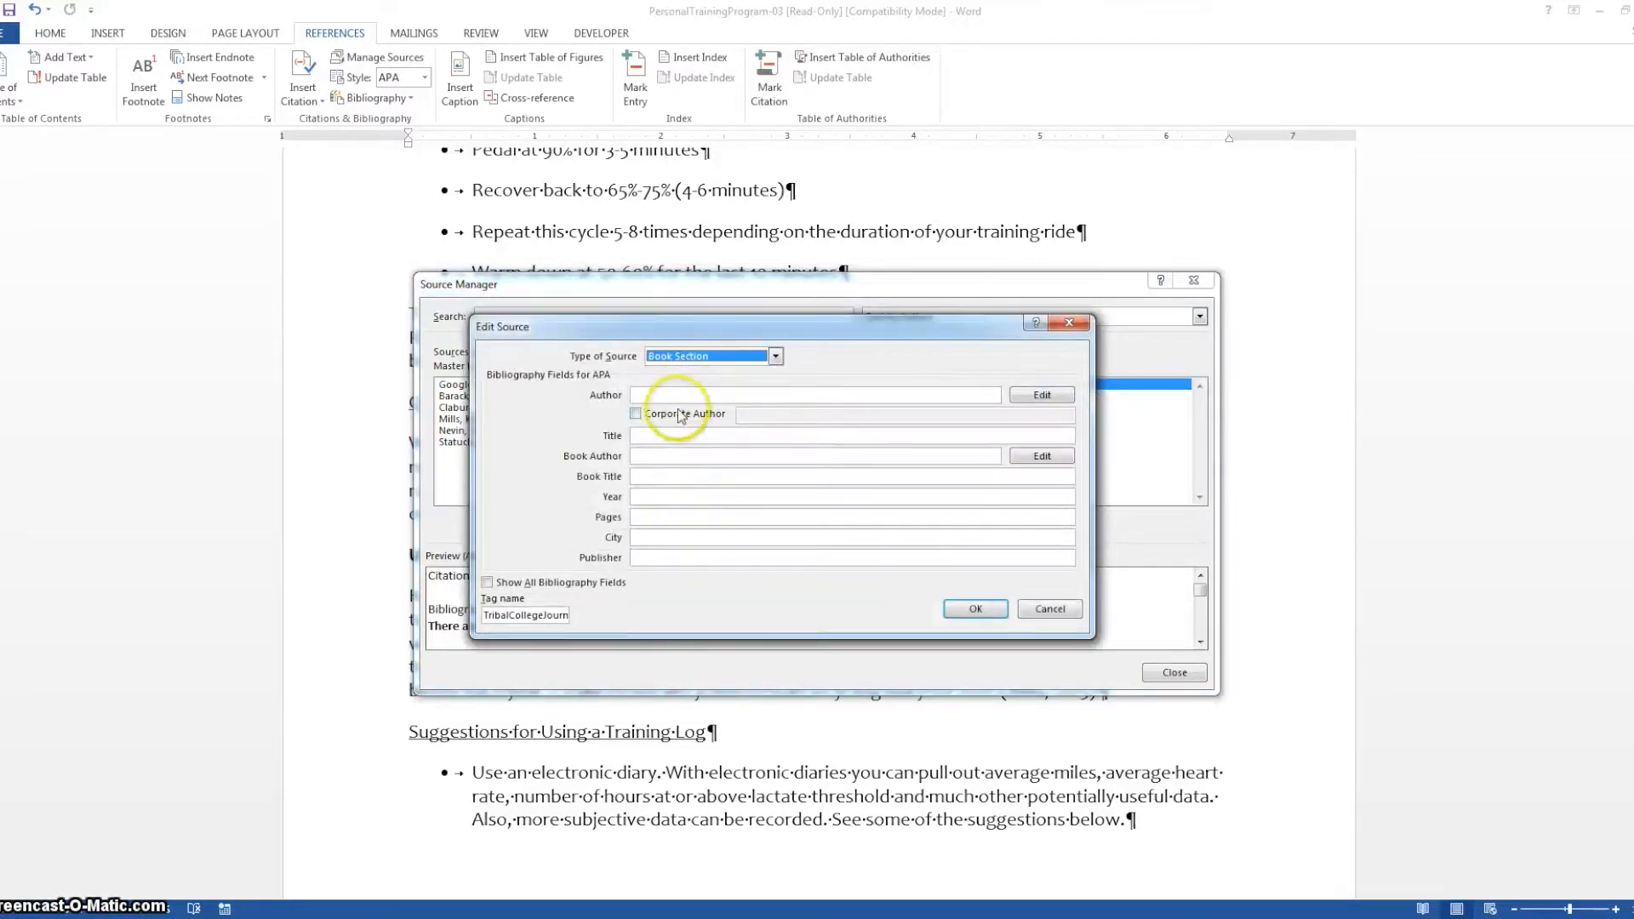
Enter the author's last and first name for the book section and remove the duplicate last-name-only entry
{"action": "left_click", "coordinate": [671, 395]}
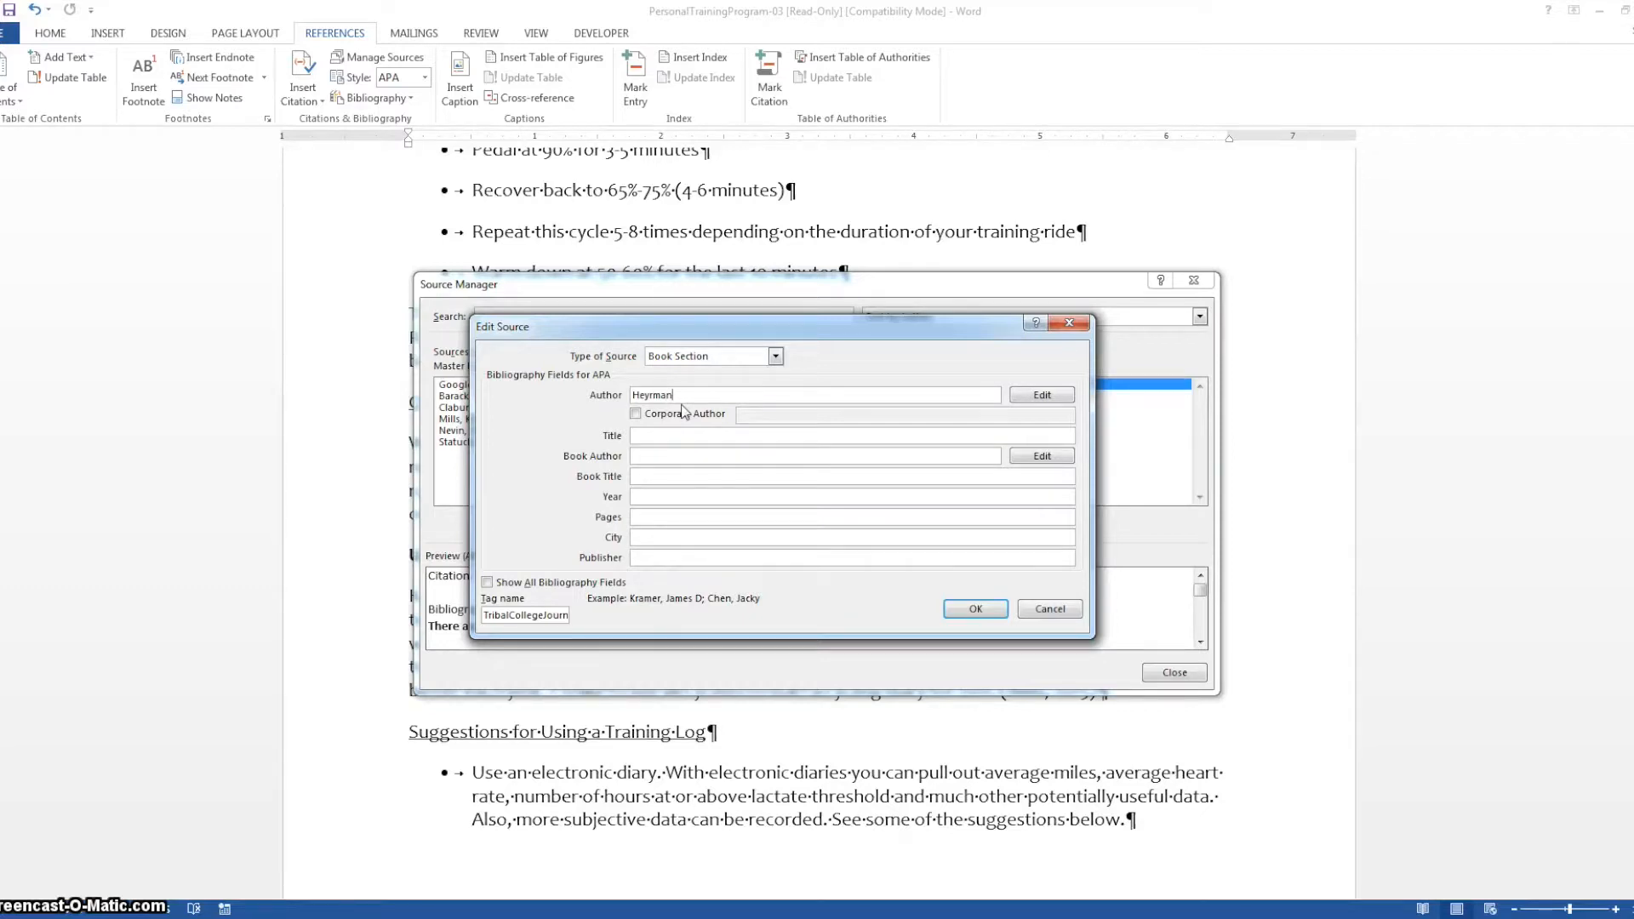
{"action": "left_click", "coordinate": [1042, 395]}
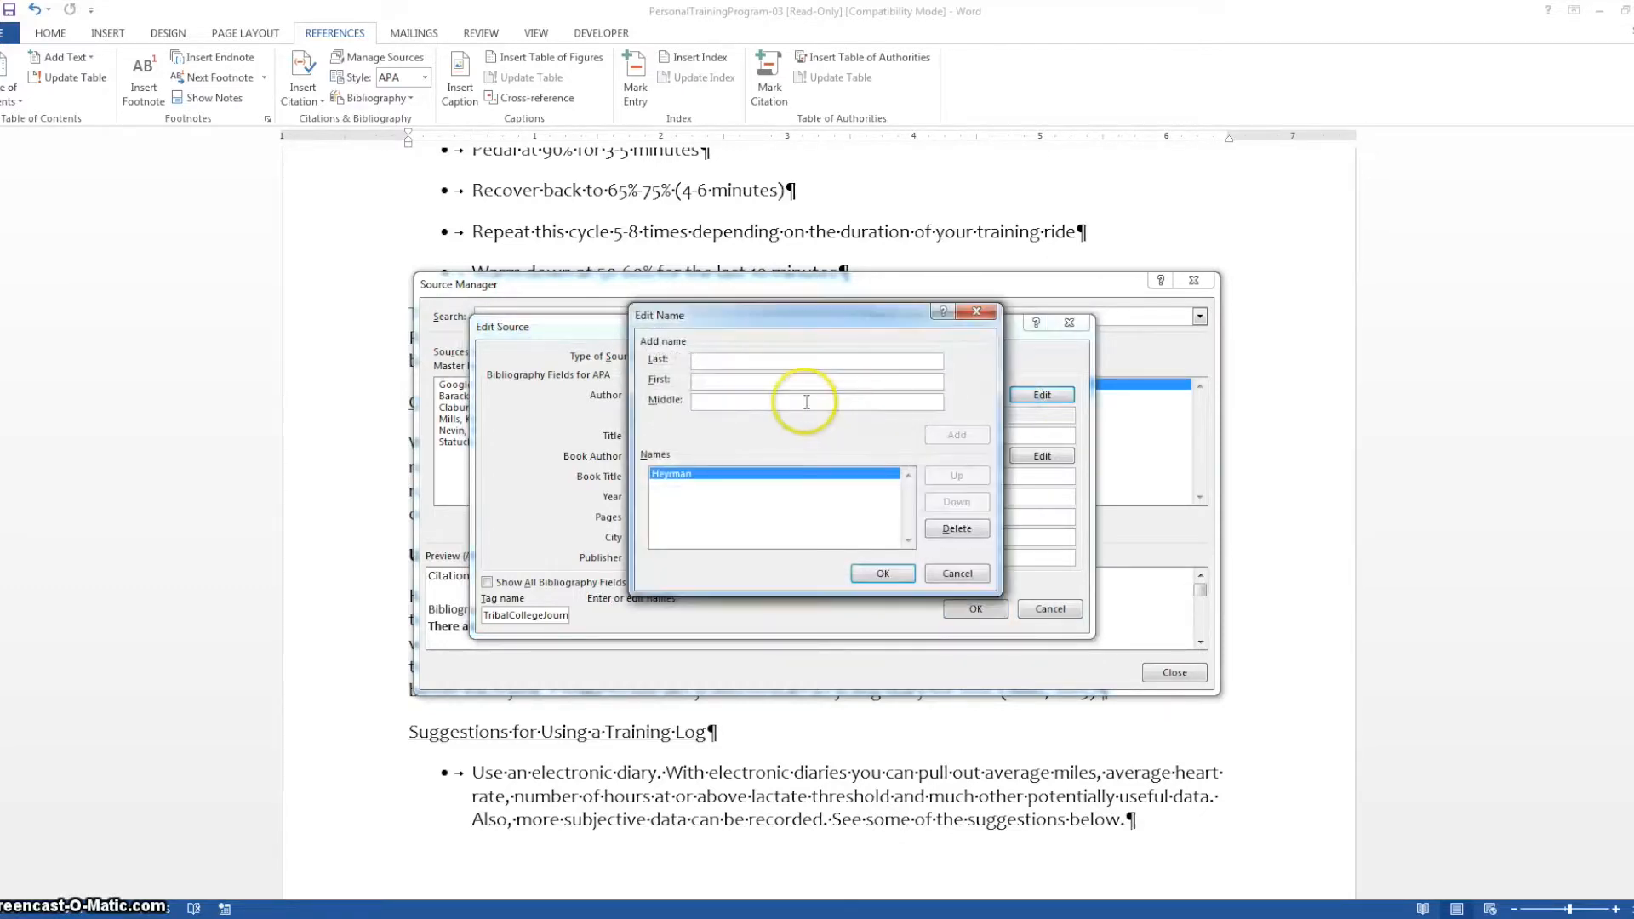
{"action": "type", "text": "Heyrman, "}
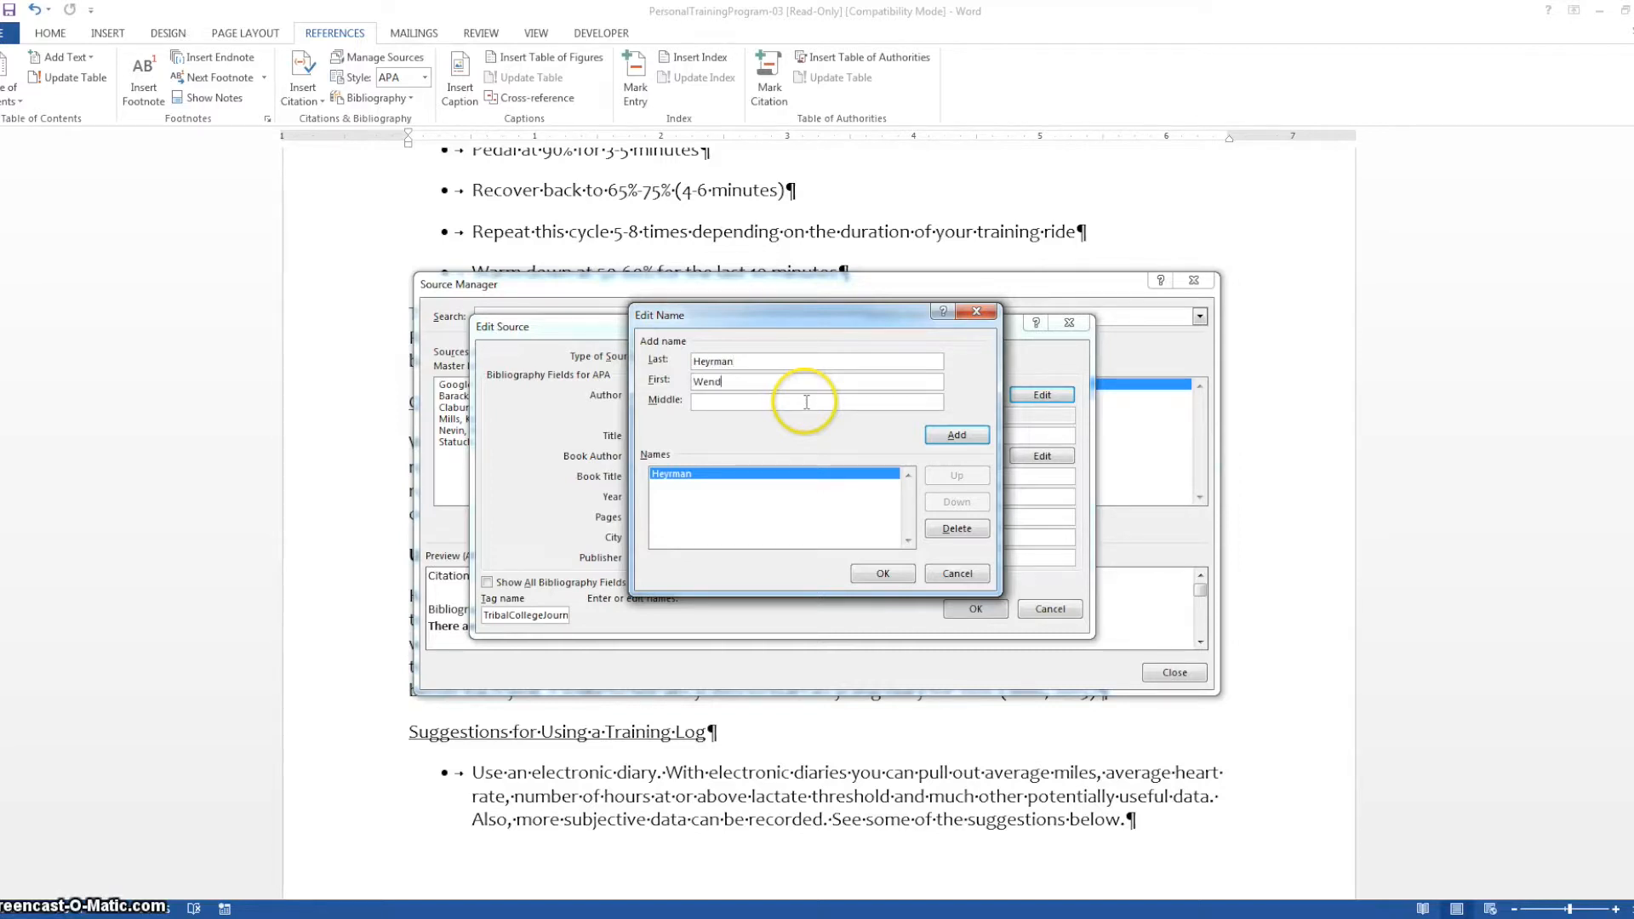
{"action": "type", "text": "Wendy"}
{"action": "left_click", "coordinate": [957, 434]}
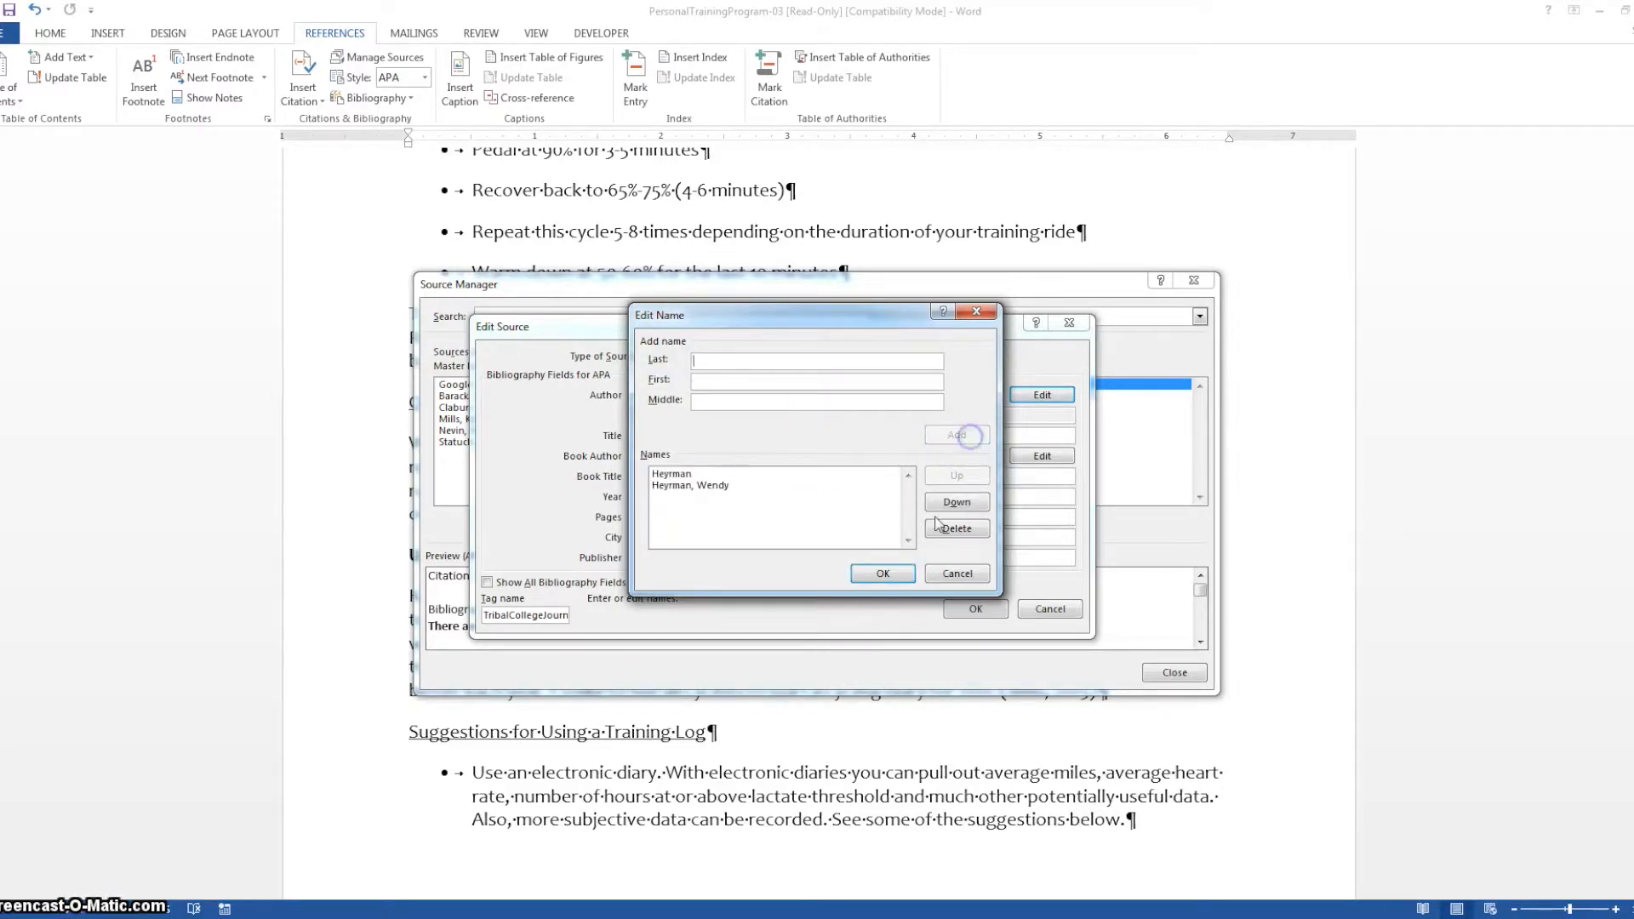
{"action": "left_click", "coordinate": [691, 485]}
{"action": "left_click", "coordinate": [878, 573]}
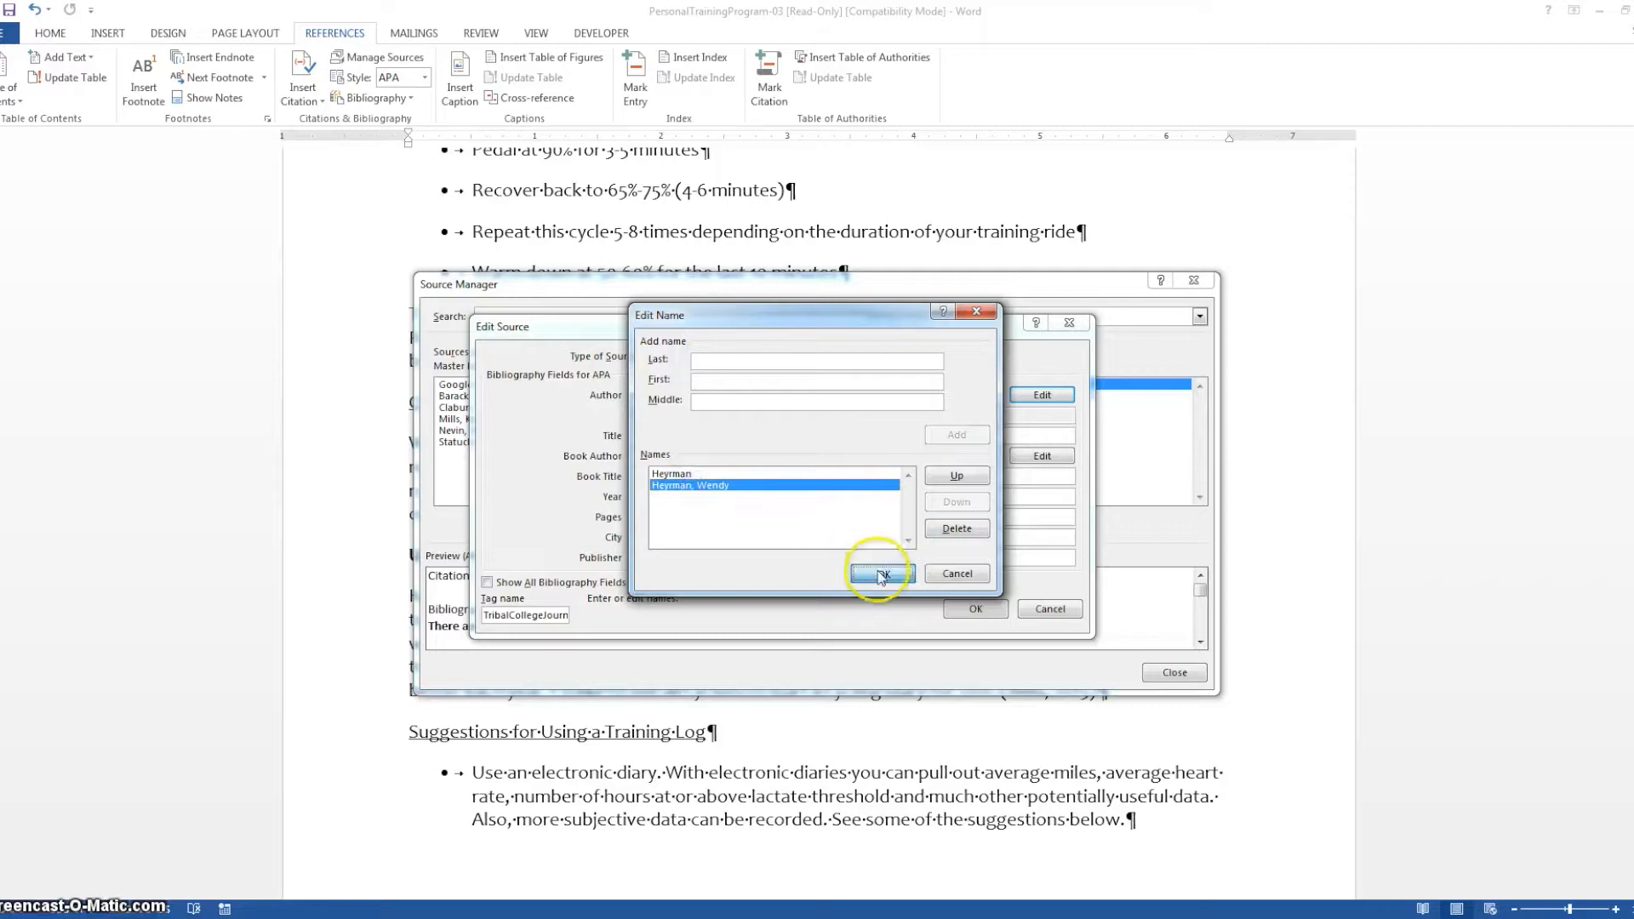
{"action": "left_click", "coordinate": [660, 395]}
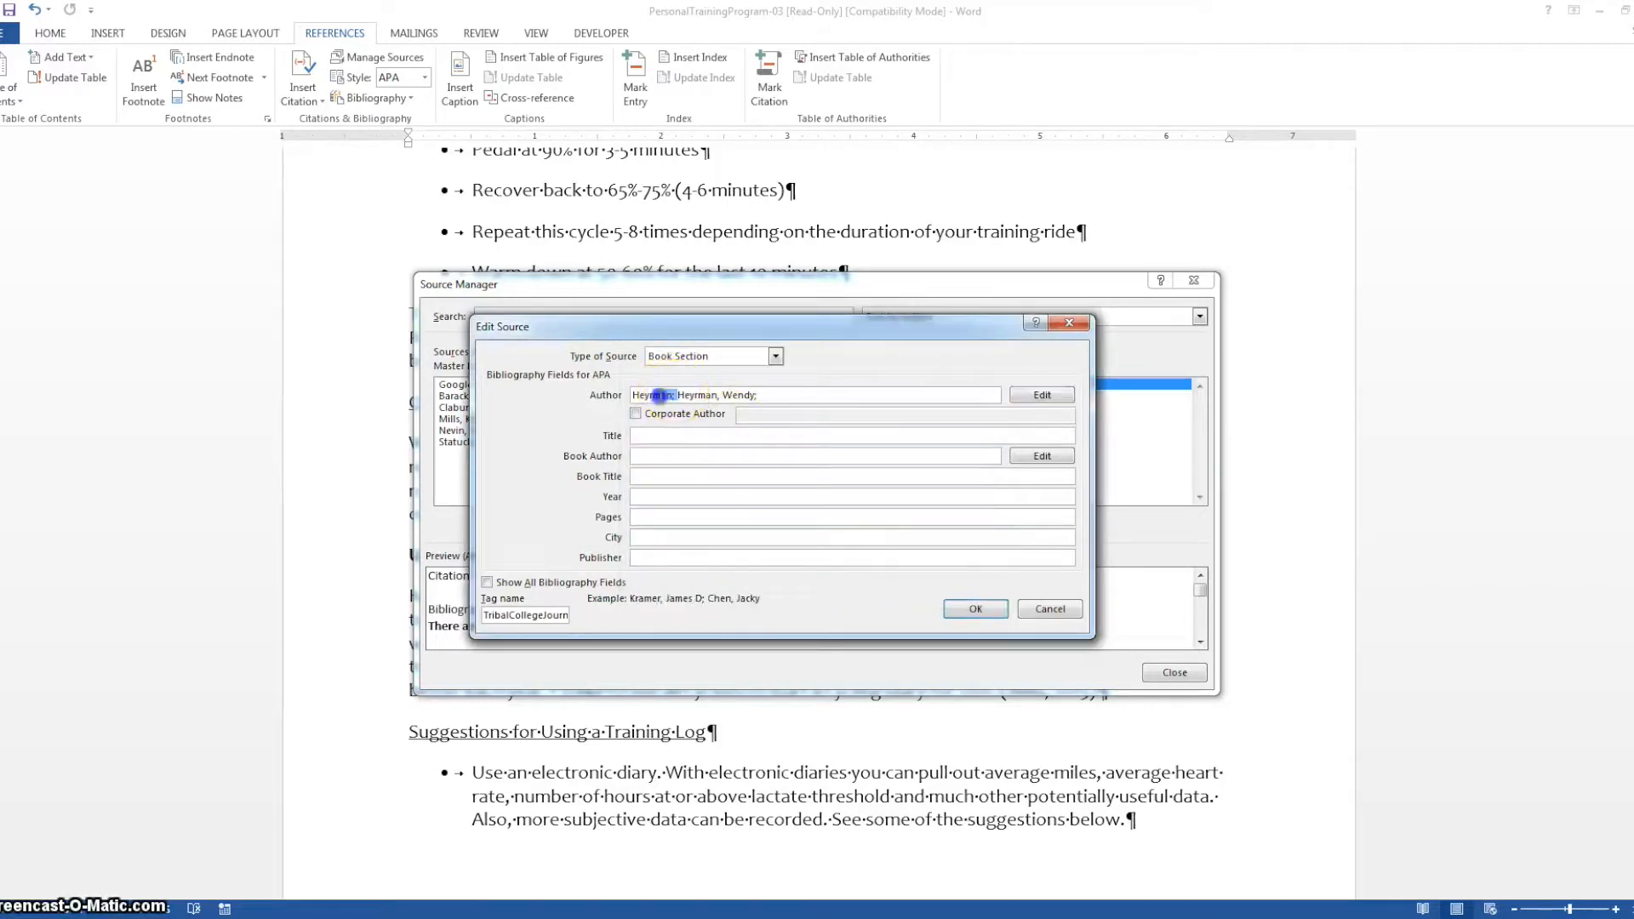
{"action": "key", "text": "Delete"}
Enter the title "Filling in for Class", year 1998 and pages 51-52 for the source
{"action": "left_click", "coordinate": [651, 435]}
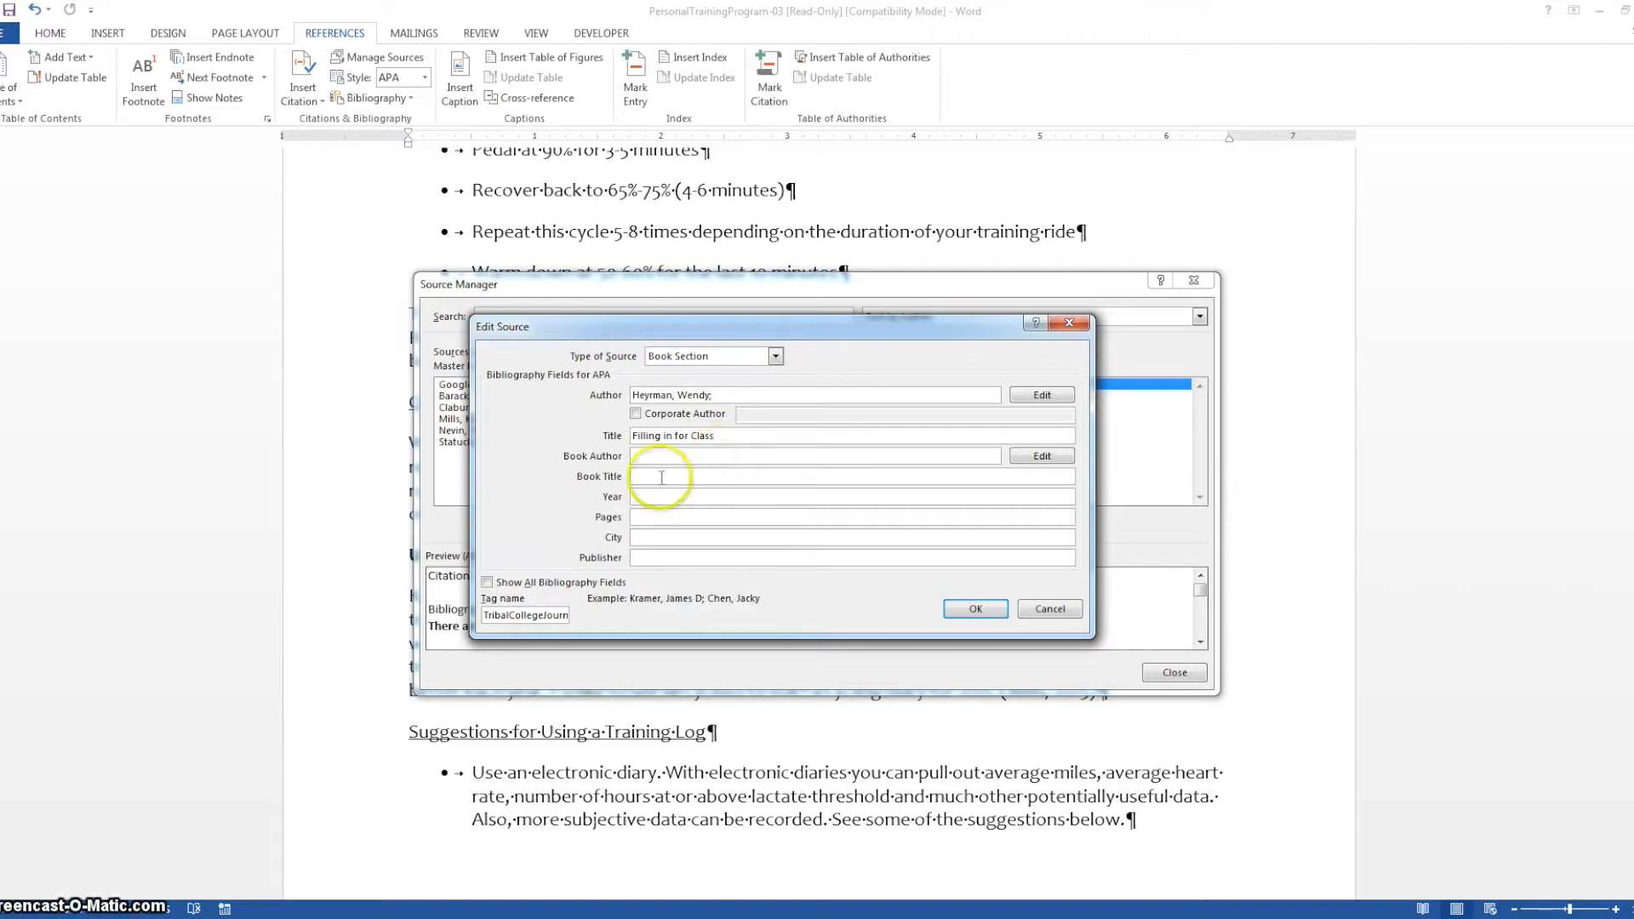
{"action": "left_click", "coordinate": [682, 498]}
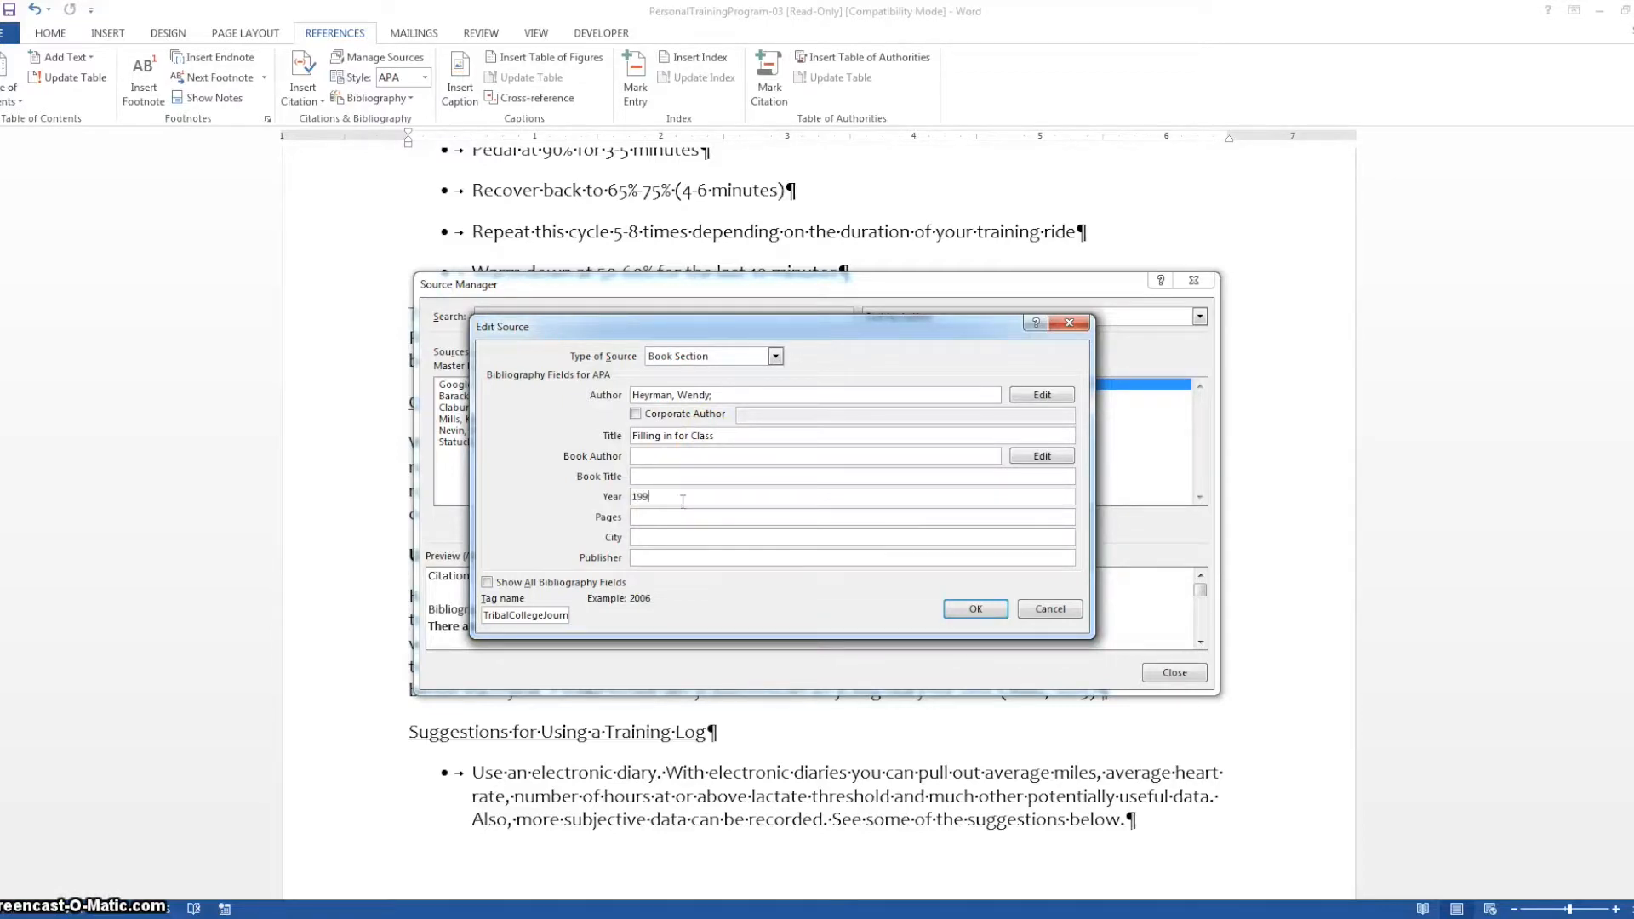
{"action": "left_click", "coordinate": [679, 515]}
{"action": "type", "text": "51-51"}
{"action": "key", "text": "BackSpace"}
{"action": "type", "text": "2"}
Enter Chicago as city and Bay Mills Community College as publisher, save the source and close the Source Manager
{"action": "left_click", "coordinate": [684, 539]}
{"action": "left_click", "coordinate": [666, 557]}
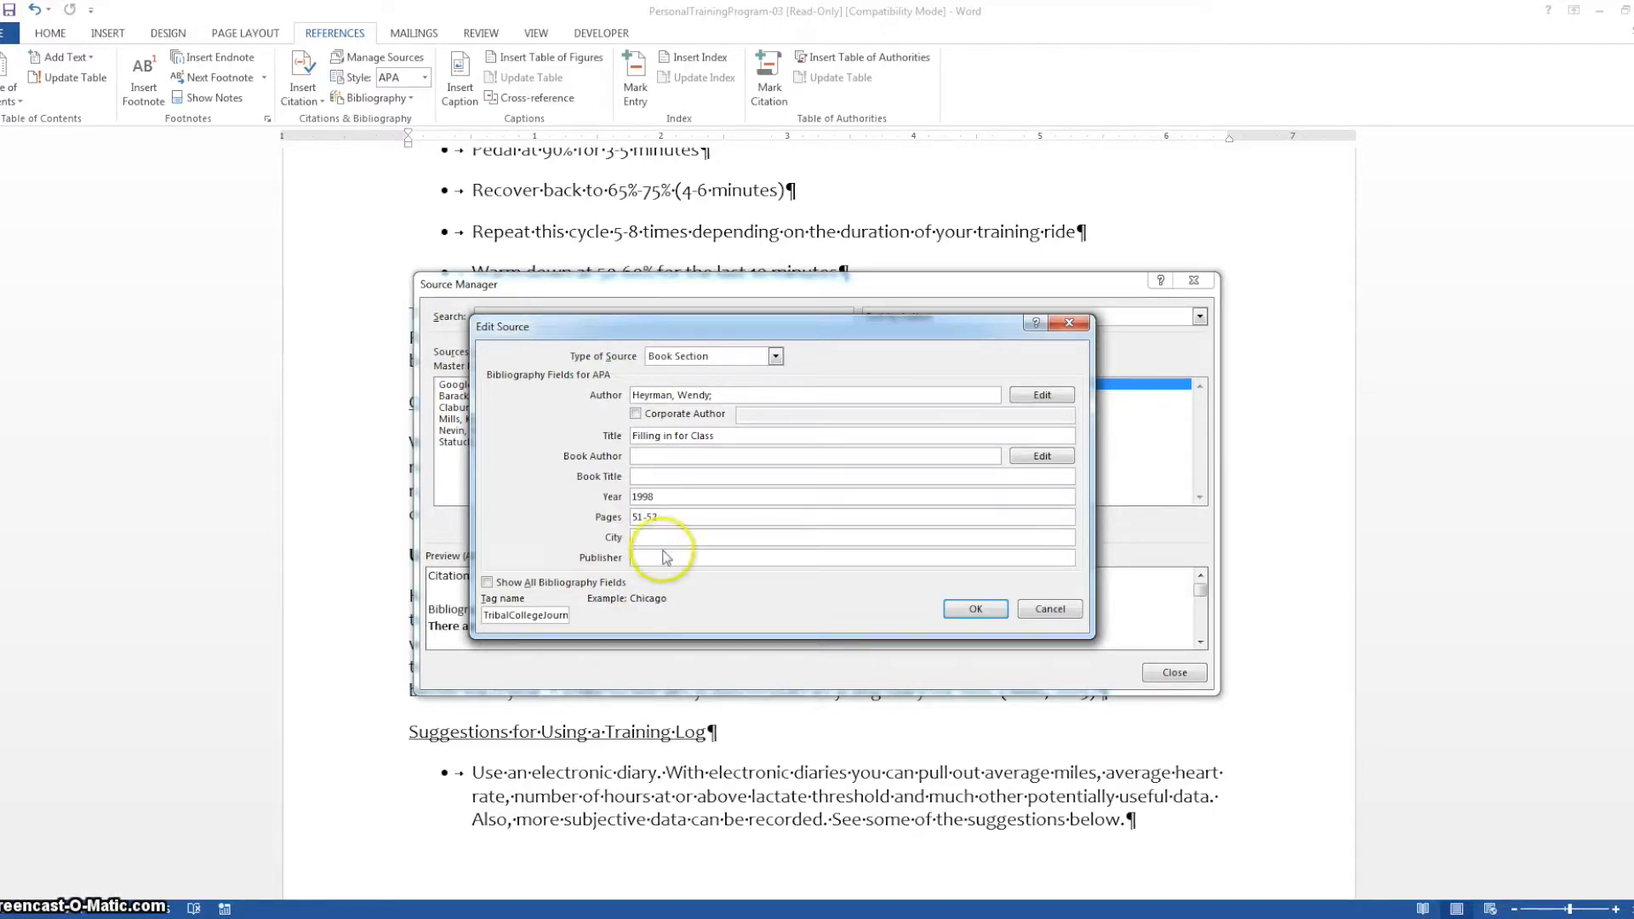
{"action": "type", "text": "Chicago"}
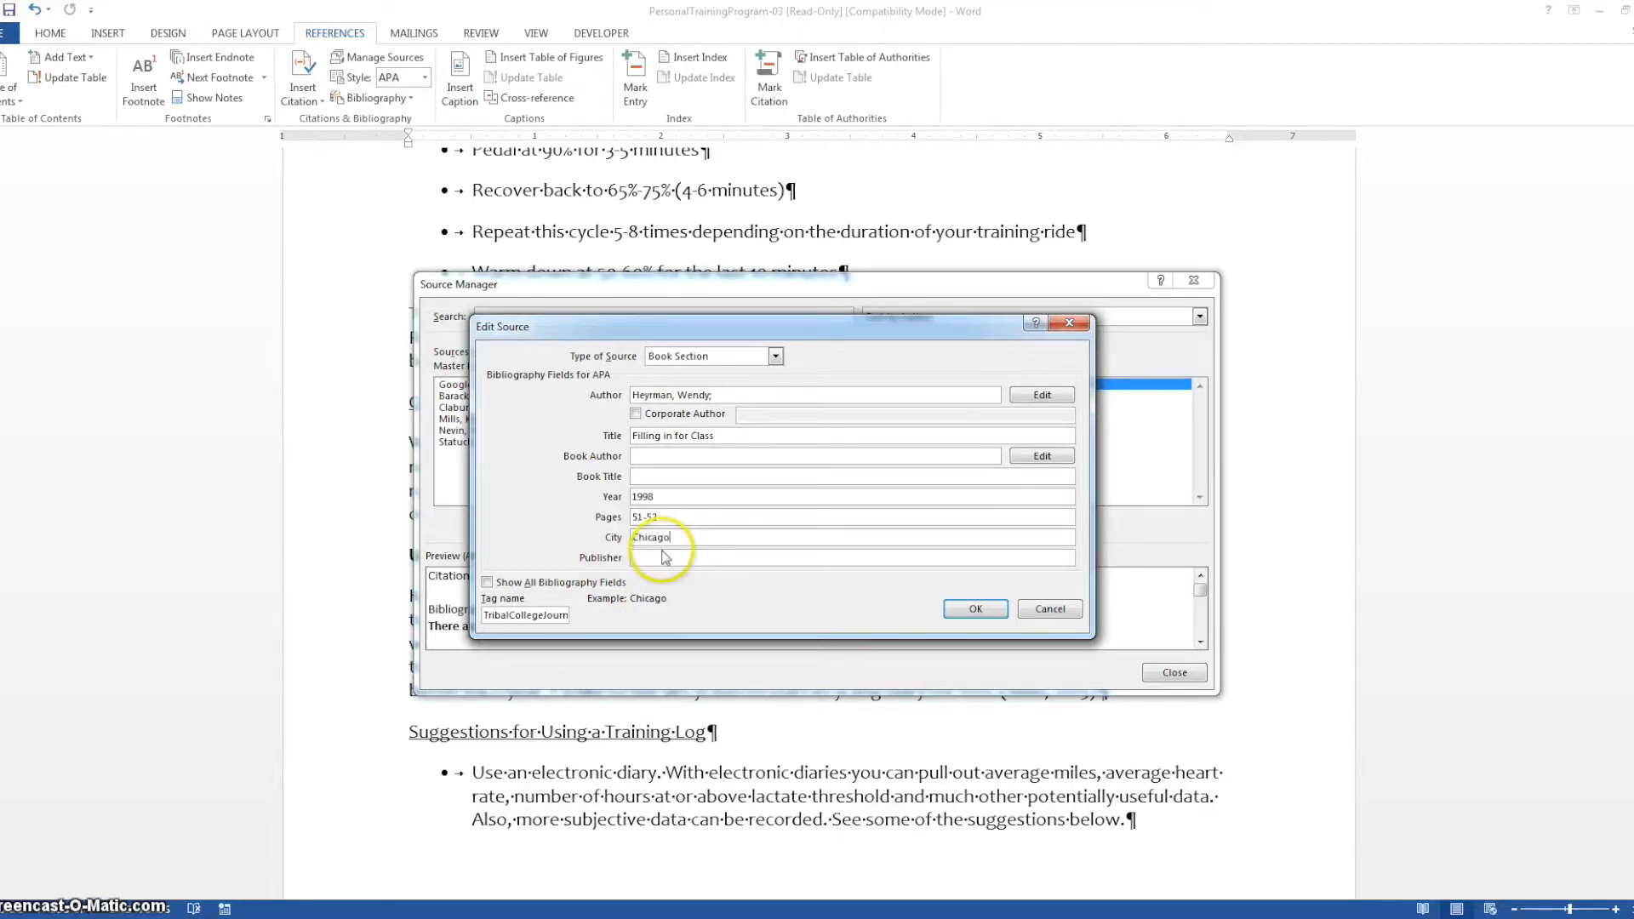
{"action": "left_click", "coordinate": [665, 558]}
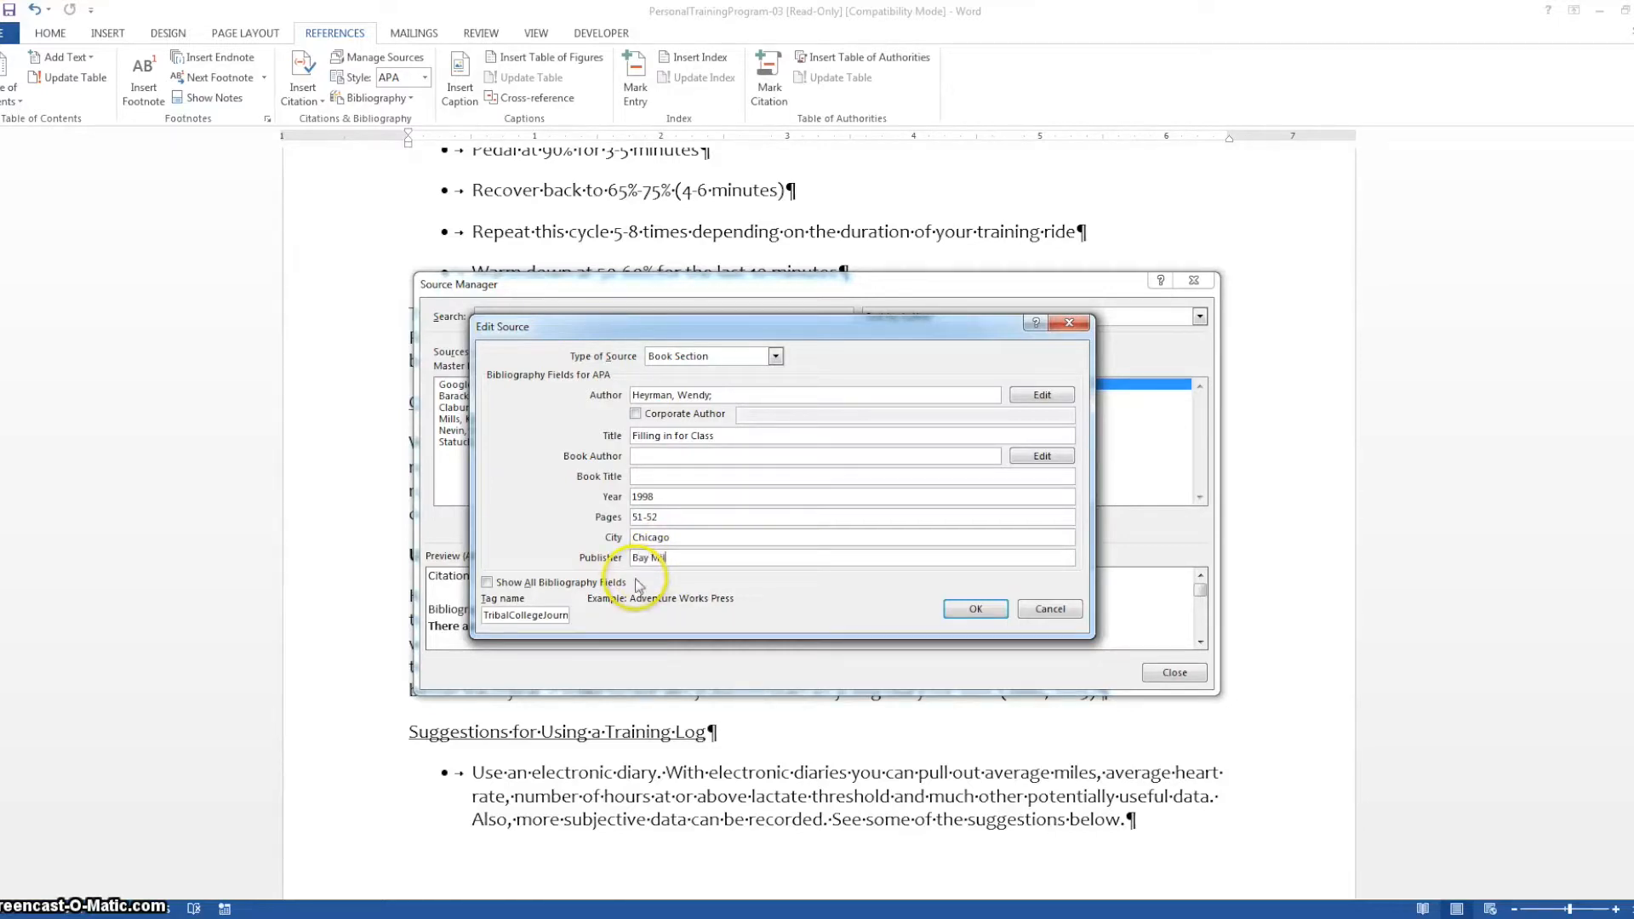
{"action": "key", "text": "BackSpace"}
{"action": "key", "text": "BackSpace"}
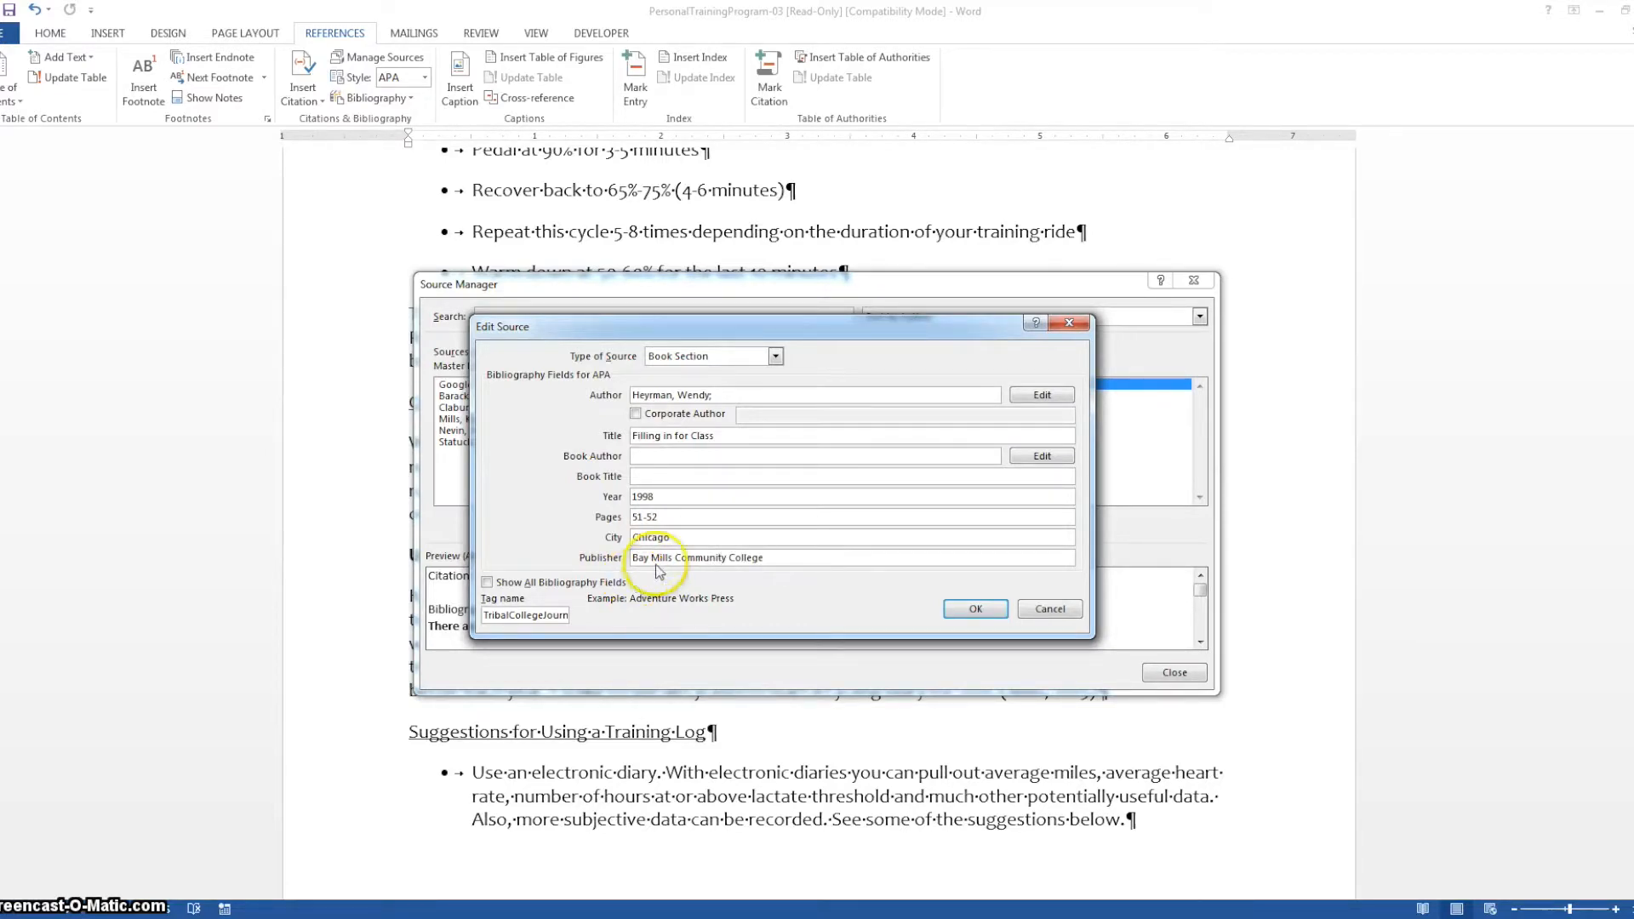
{"action": "left_click", "coordinate": [971, 609]}
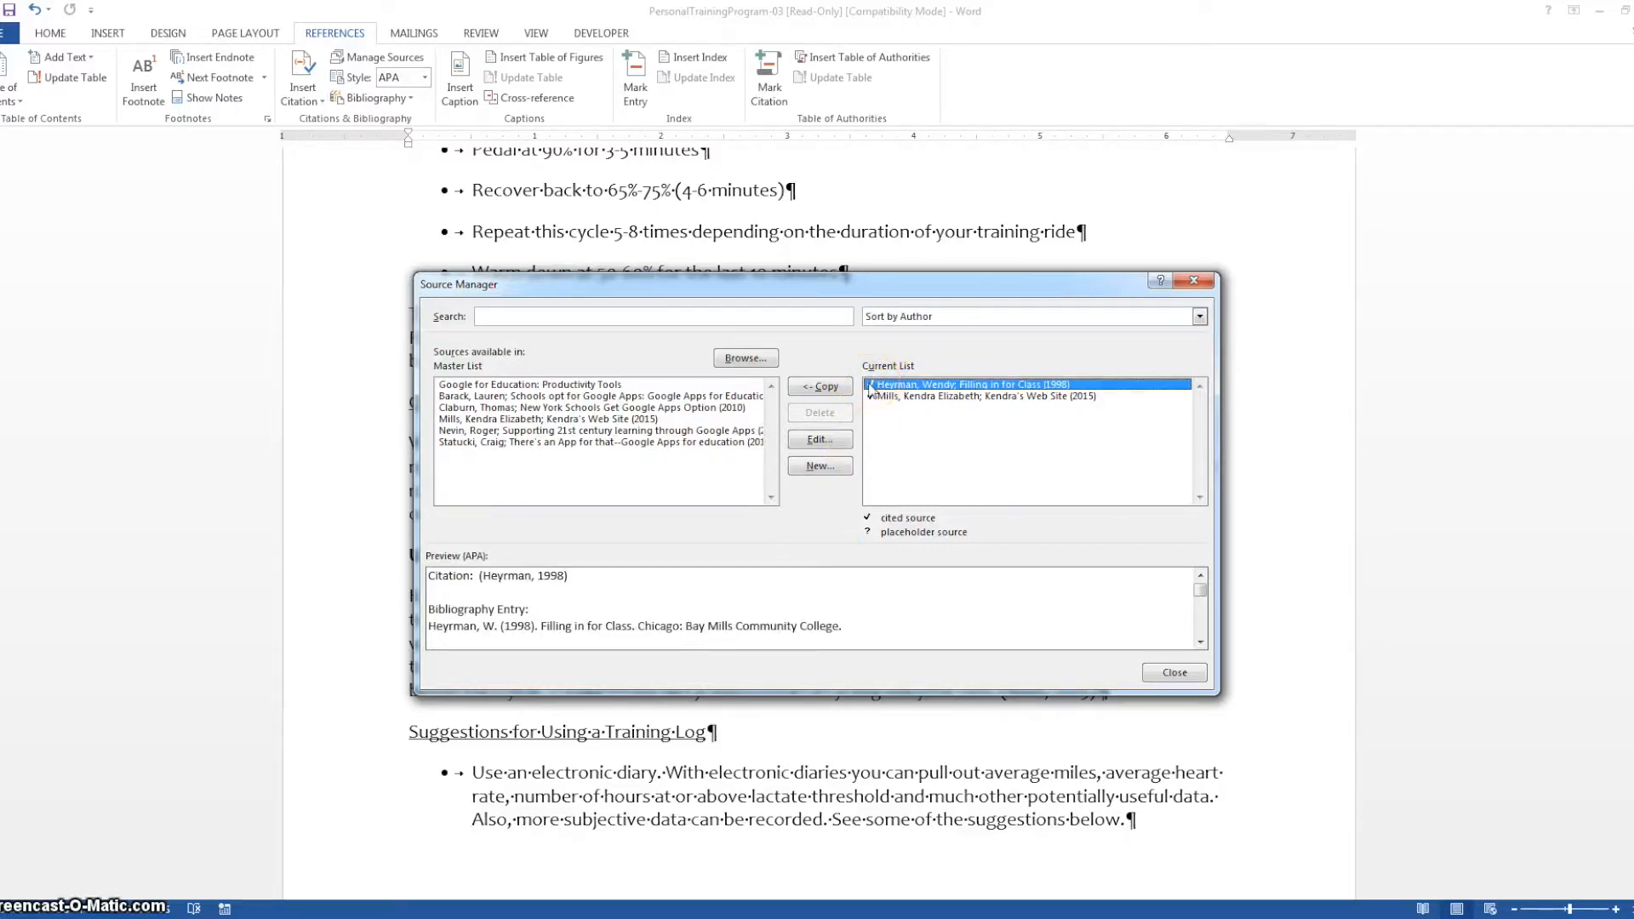
{"action": "left_click", "coordinate": [1174, 671]}
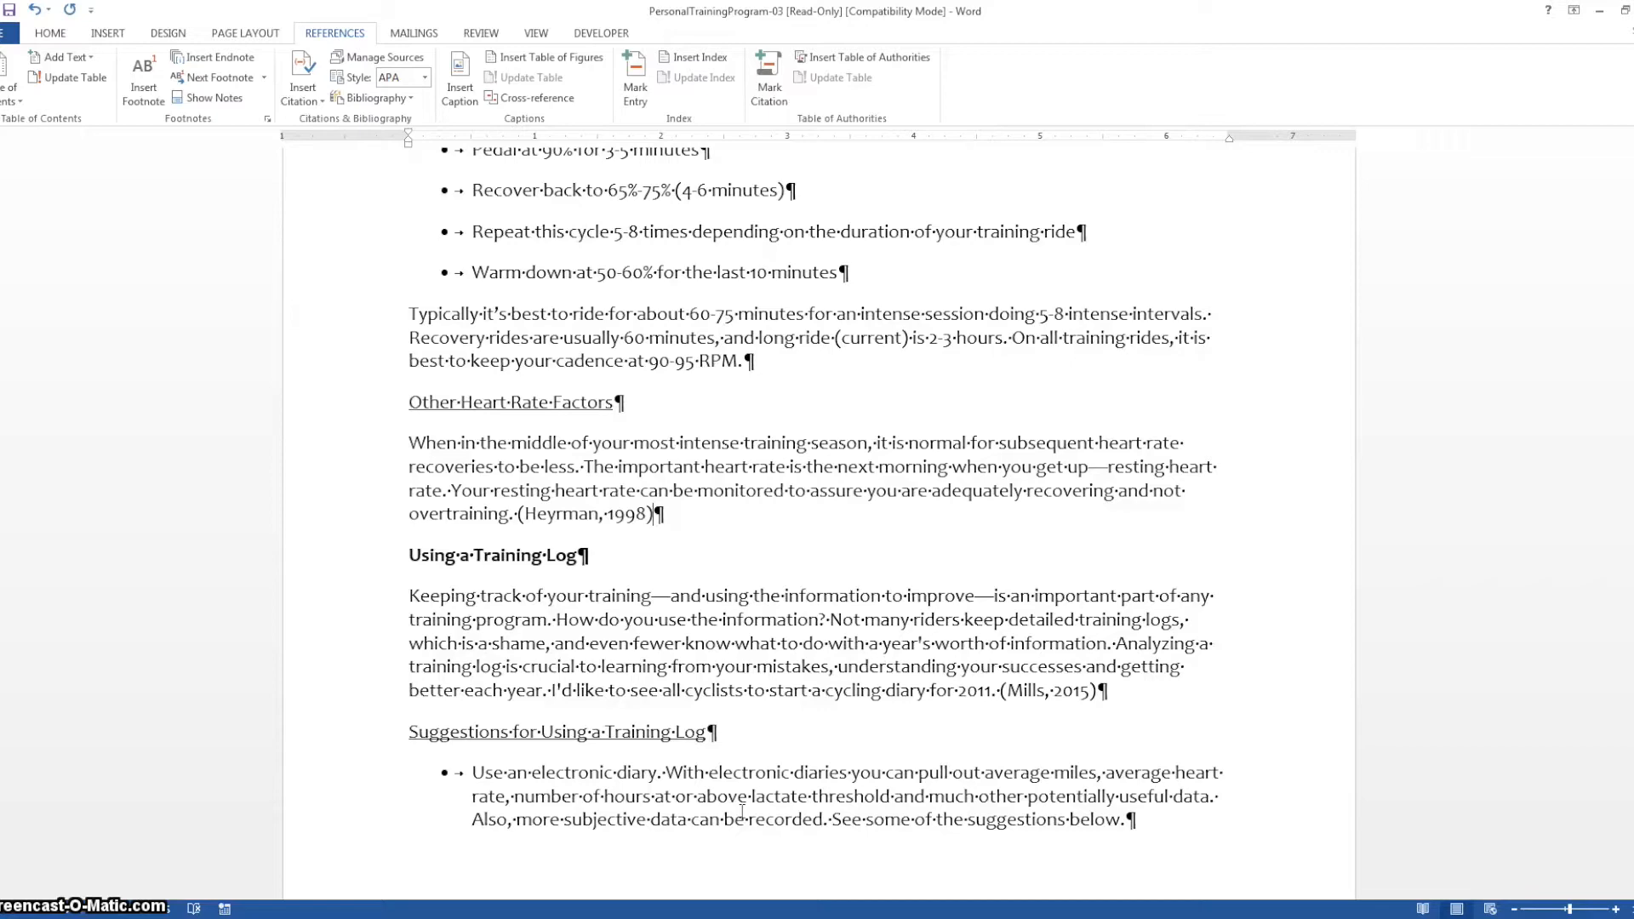
Insert a page break at the end of the document, after the last bullet and before the endnote
{"action": "left_click_drag", "start_coordinate": [1632, 596], "coordinate": [1632, 686]}
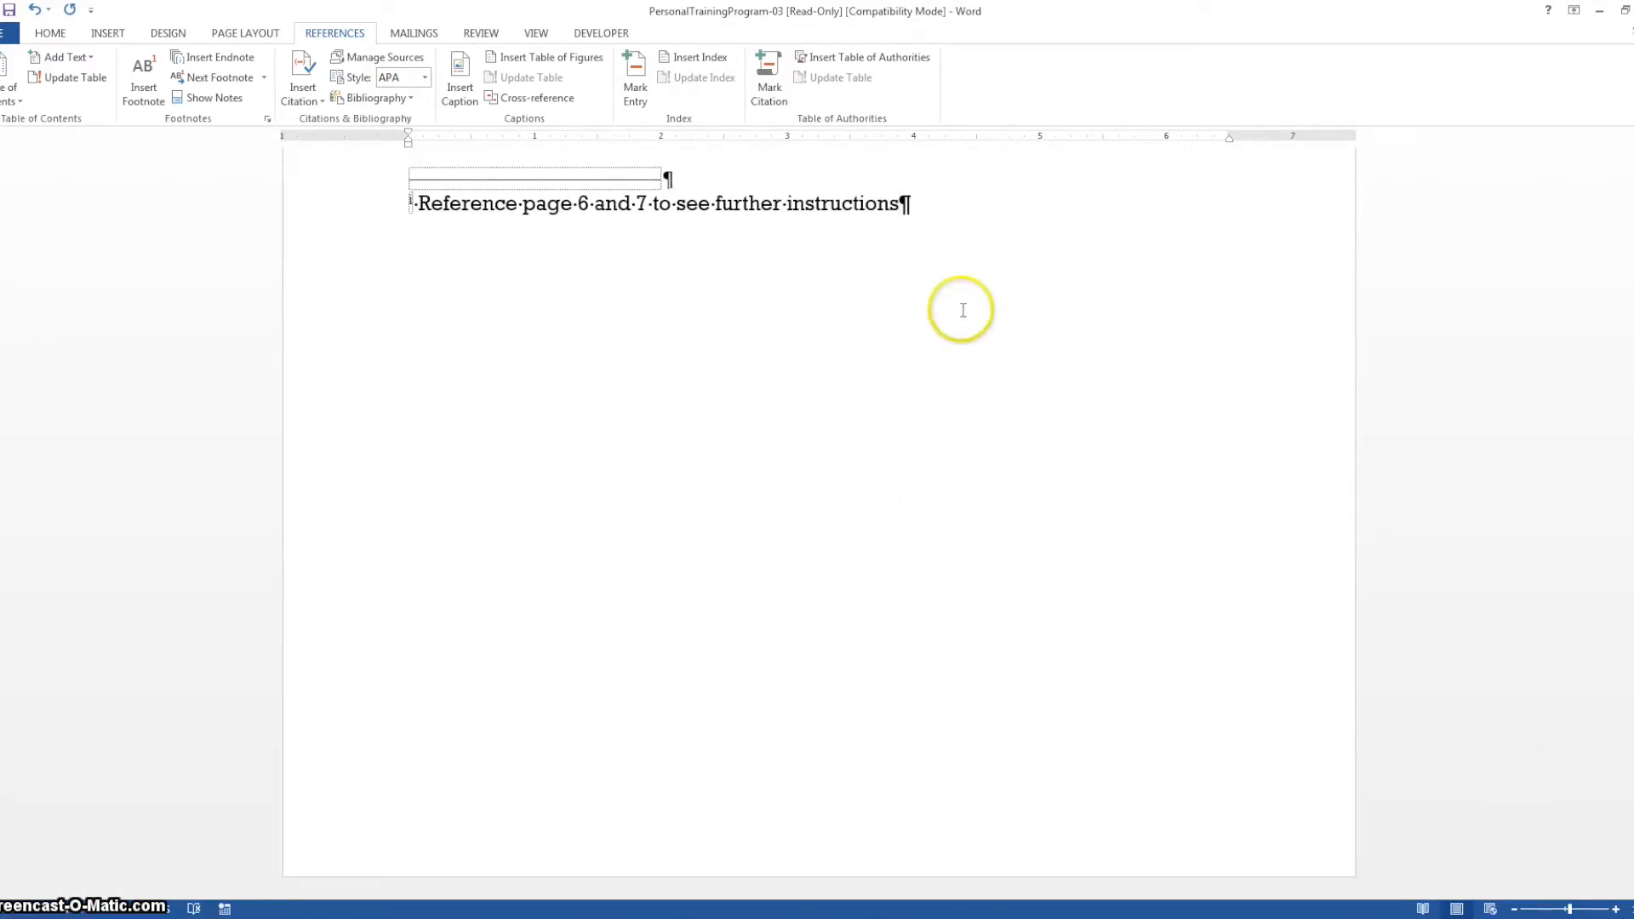
{"action": "scroll", "coordinate": [963, 310], "scroll_direction": "up", "scroll_amount": 2}
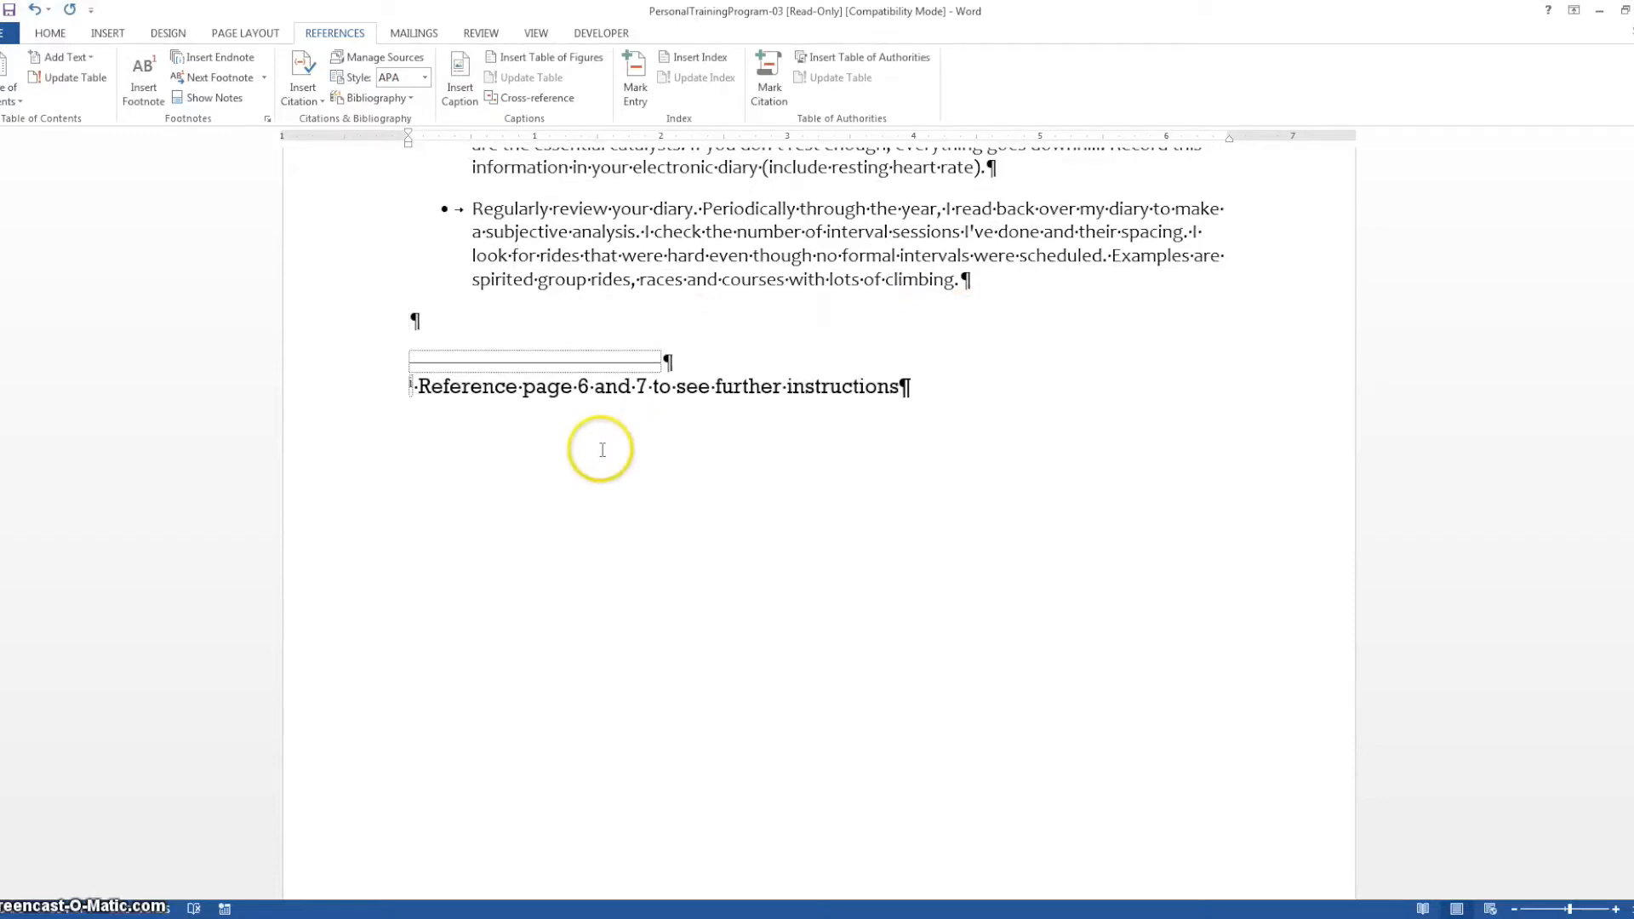
{"action": "left_click", "coordinate": [419, 297]}
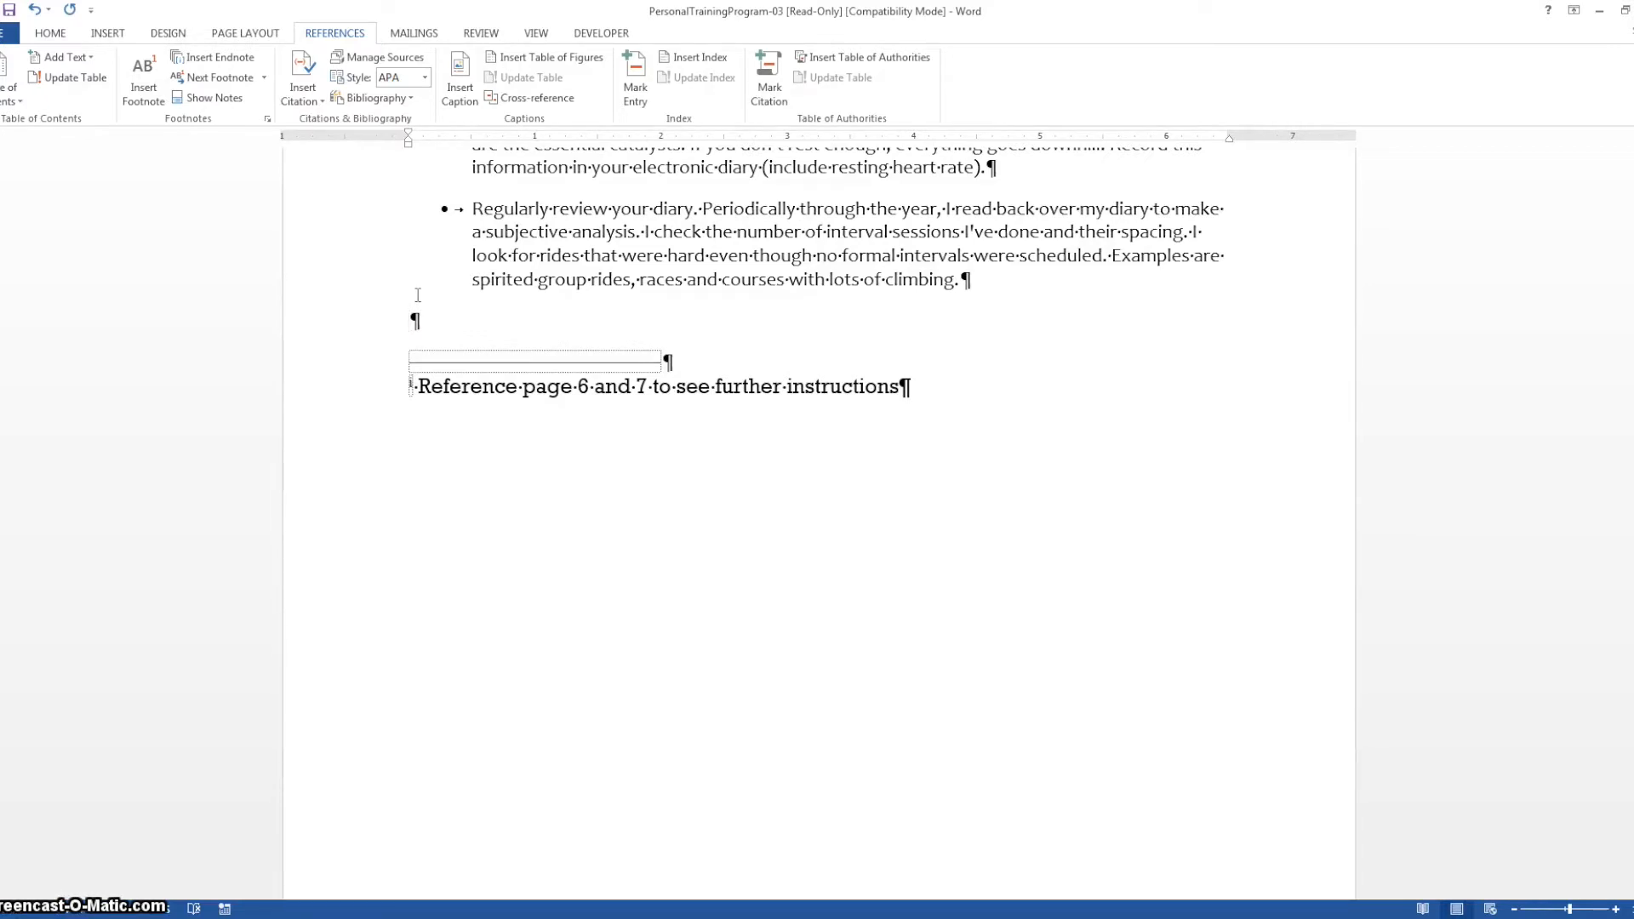
{"action": "left_click", "coordinate": [116, 37]}
{"action": "left_click", "coordinate": [64, 85]}
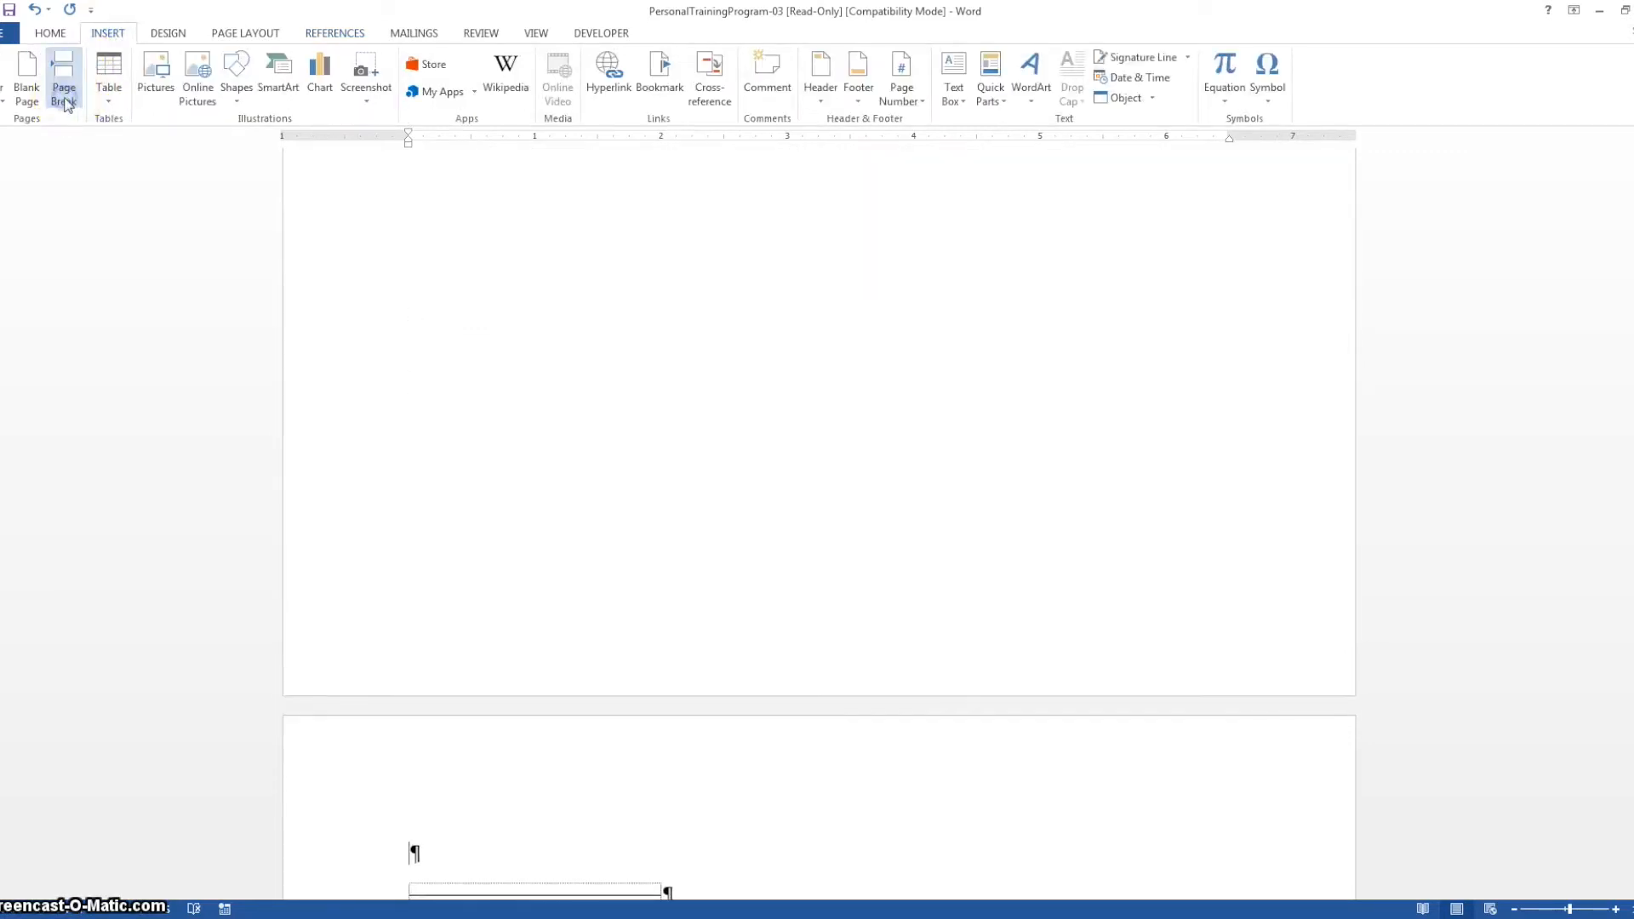
Insert the built-in Bibliography in the empty paragraph on the new last page and update its citations
{"action": "left_click", "coordinate": [888, 424]}
{"action": "scroll", "coordinate": [888, 424], "scroll_direction": "down", "scroll_amount": 3}
{"action": "scroll", "coordinate": [902, 423], "scroll_direction": "up", "scroll_amount": 10}
{"action": "scroll", "coordinate": [777, 627], "scroll_direction": "down", "scroll_amount": 10}
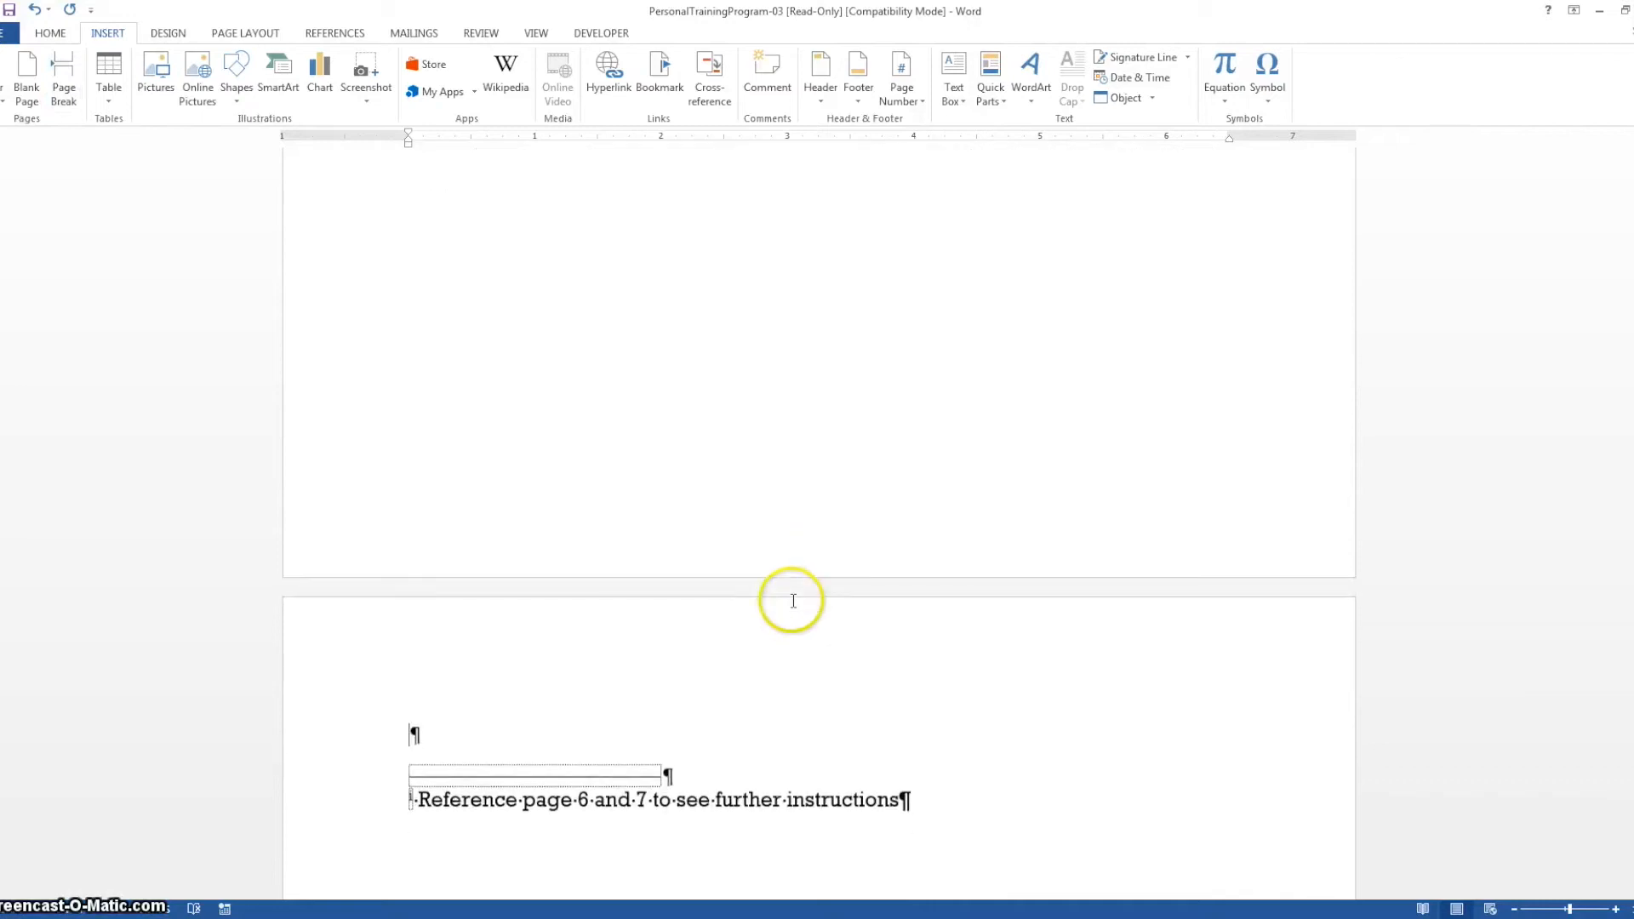
{"action": "left_click", "coordinate": [456, 305]}
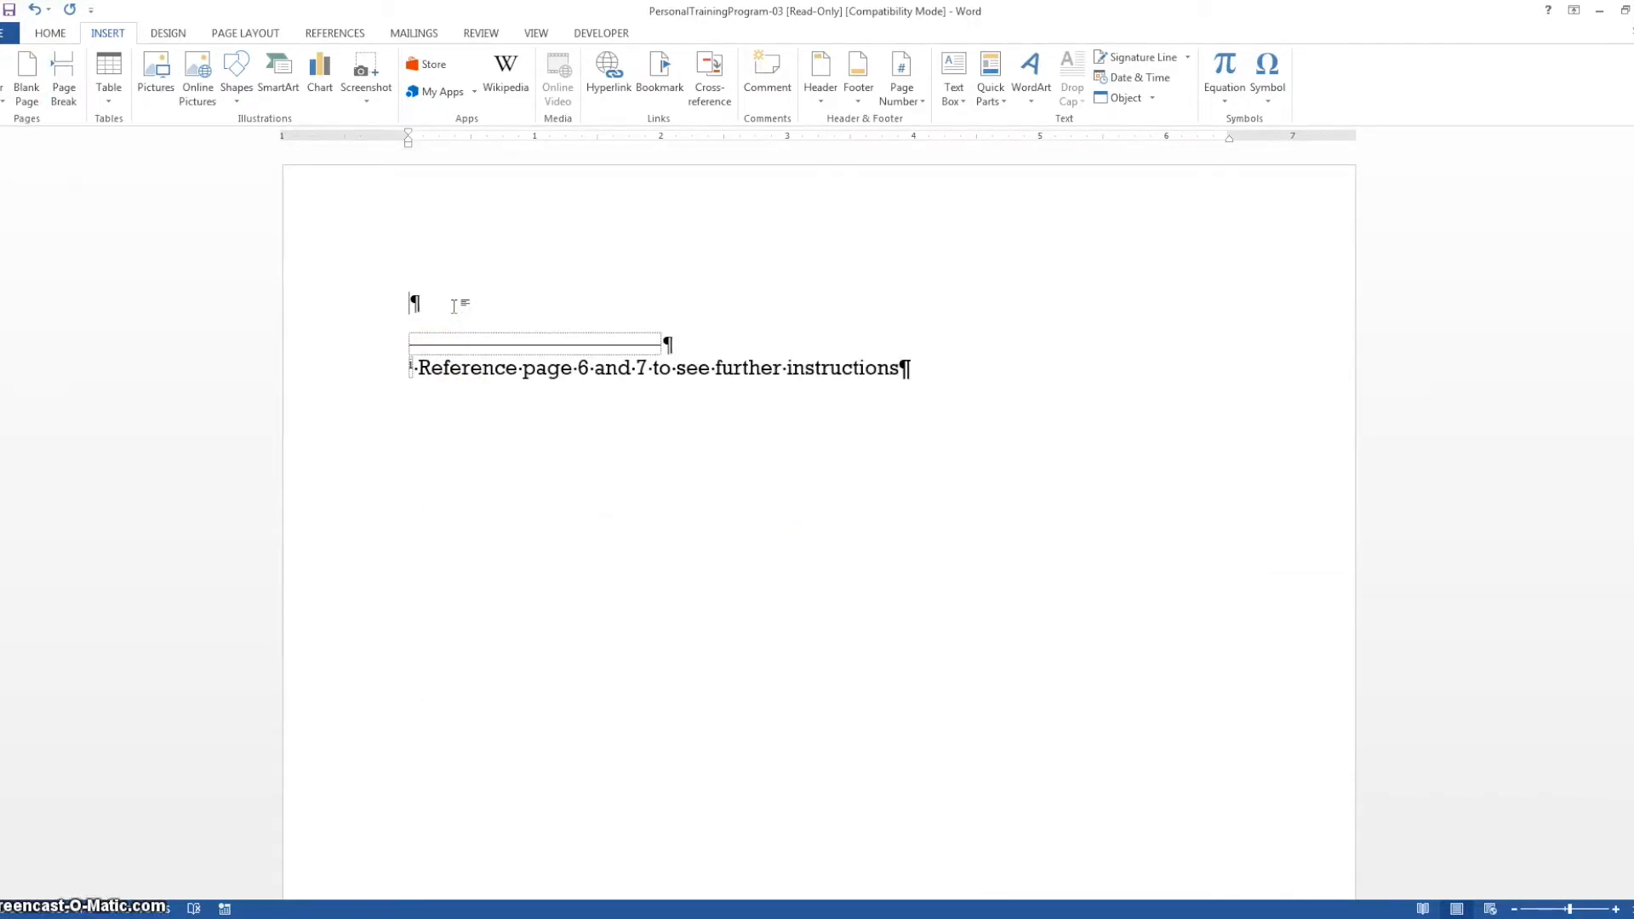
{"action": "left_click", "coordinate": [336, 33]}
{"action": "left_click", "coordinate": [409, 97]}
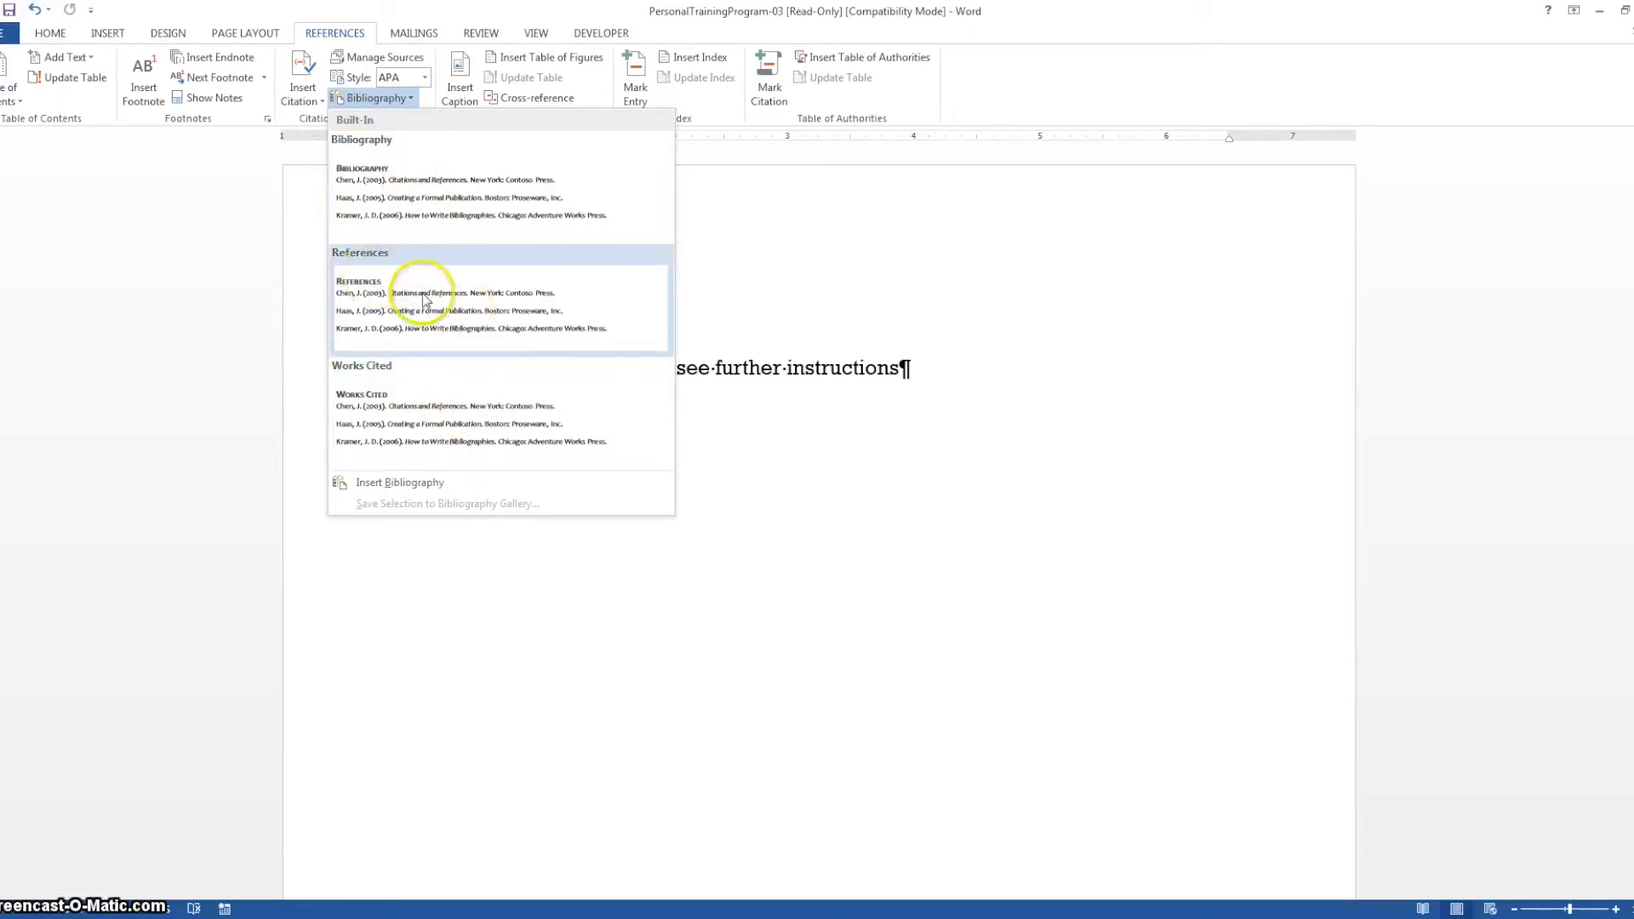
{"action": "left_click", "coordinate": [432, 199]}
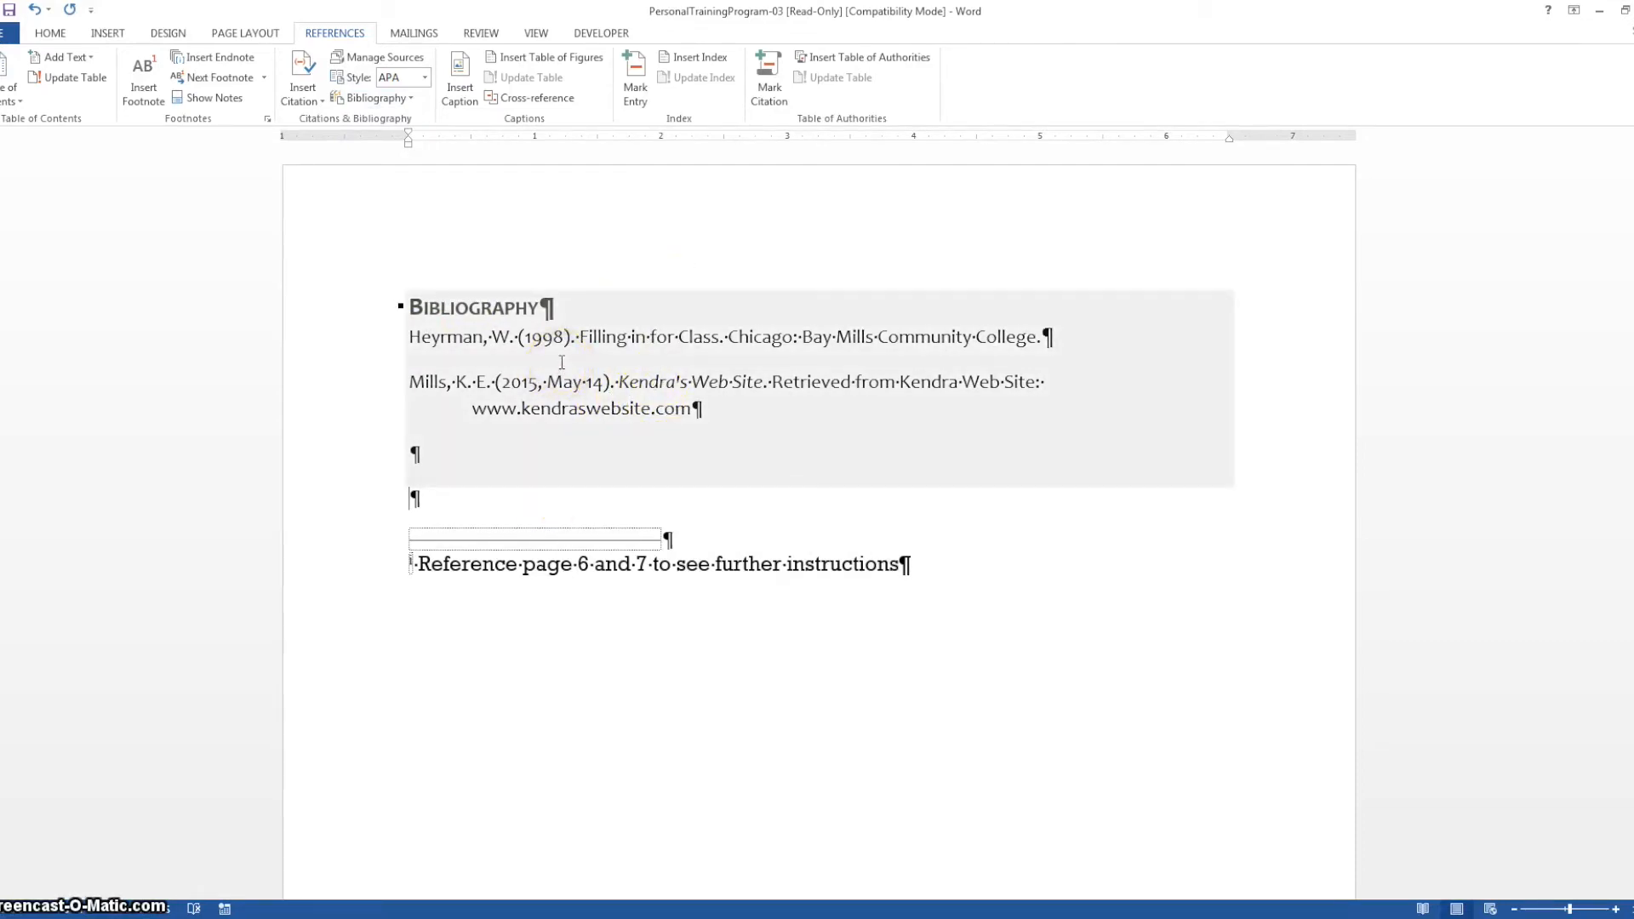
{"action": "left_click", "coordinate": [452, 307]}
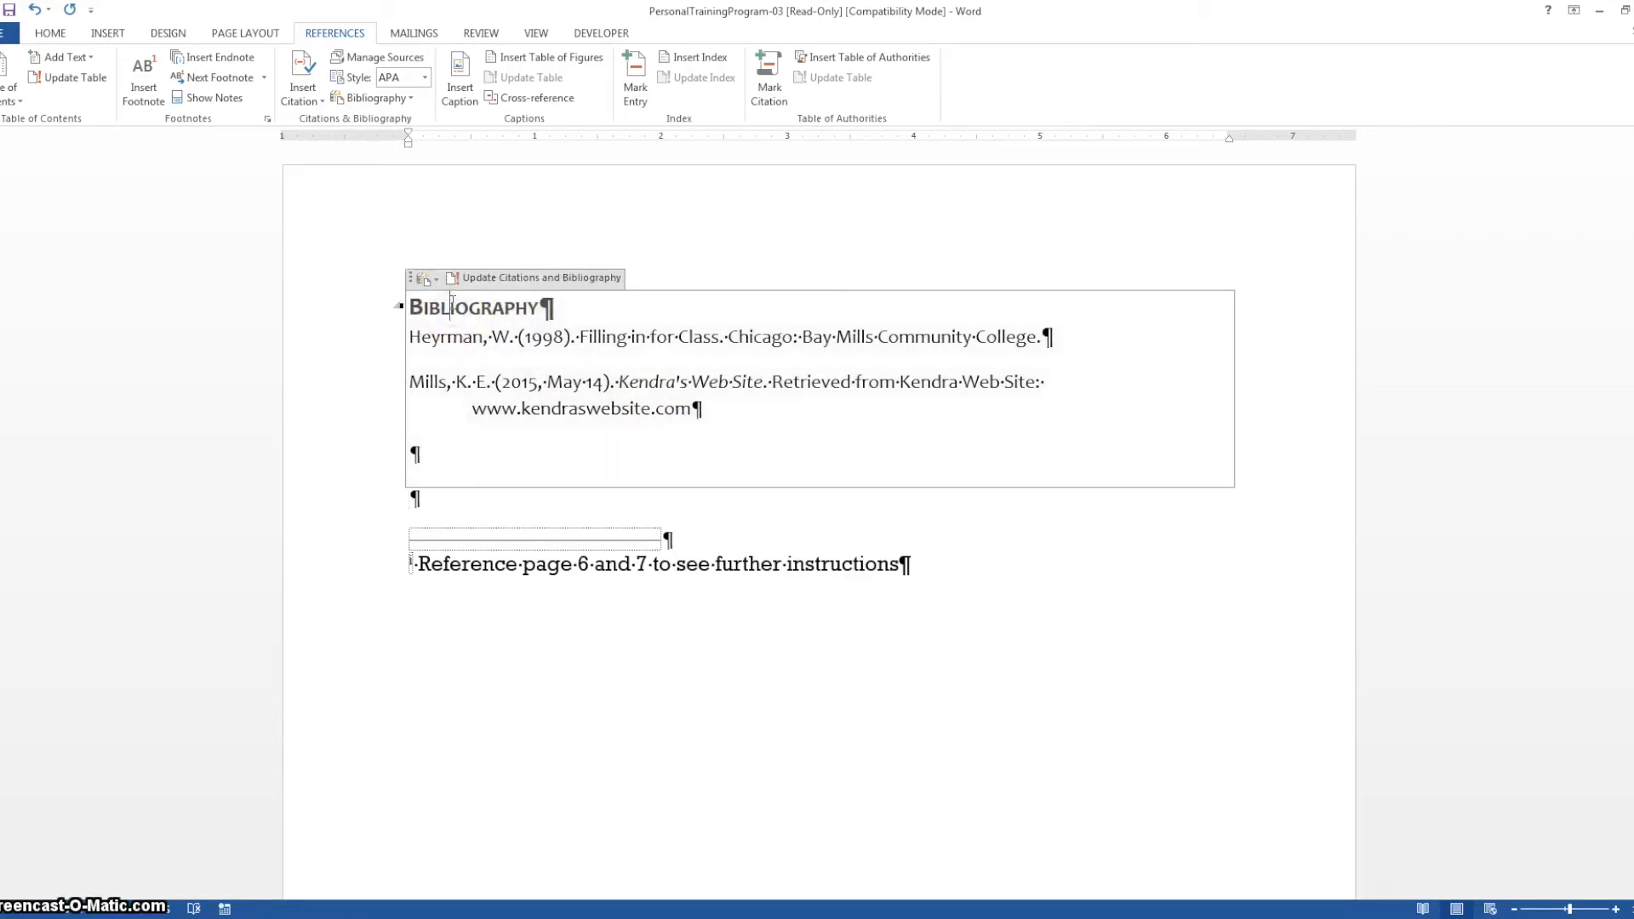
{"action": "left_click", "coordinate": [512, 279]}
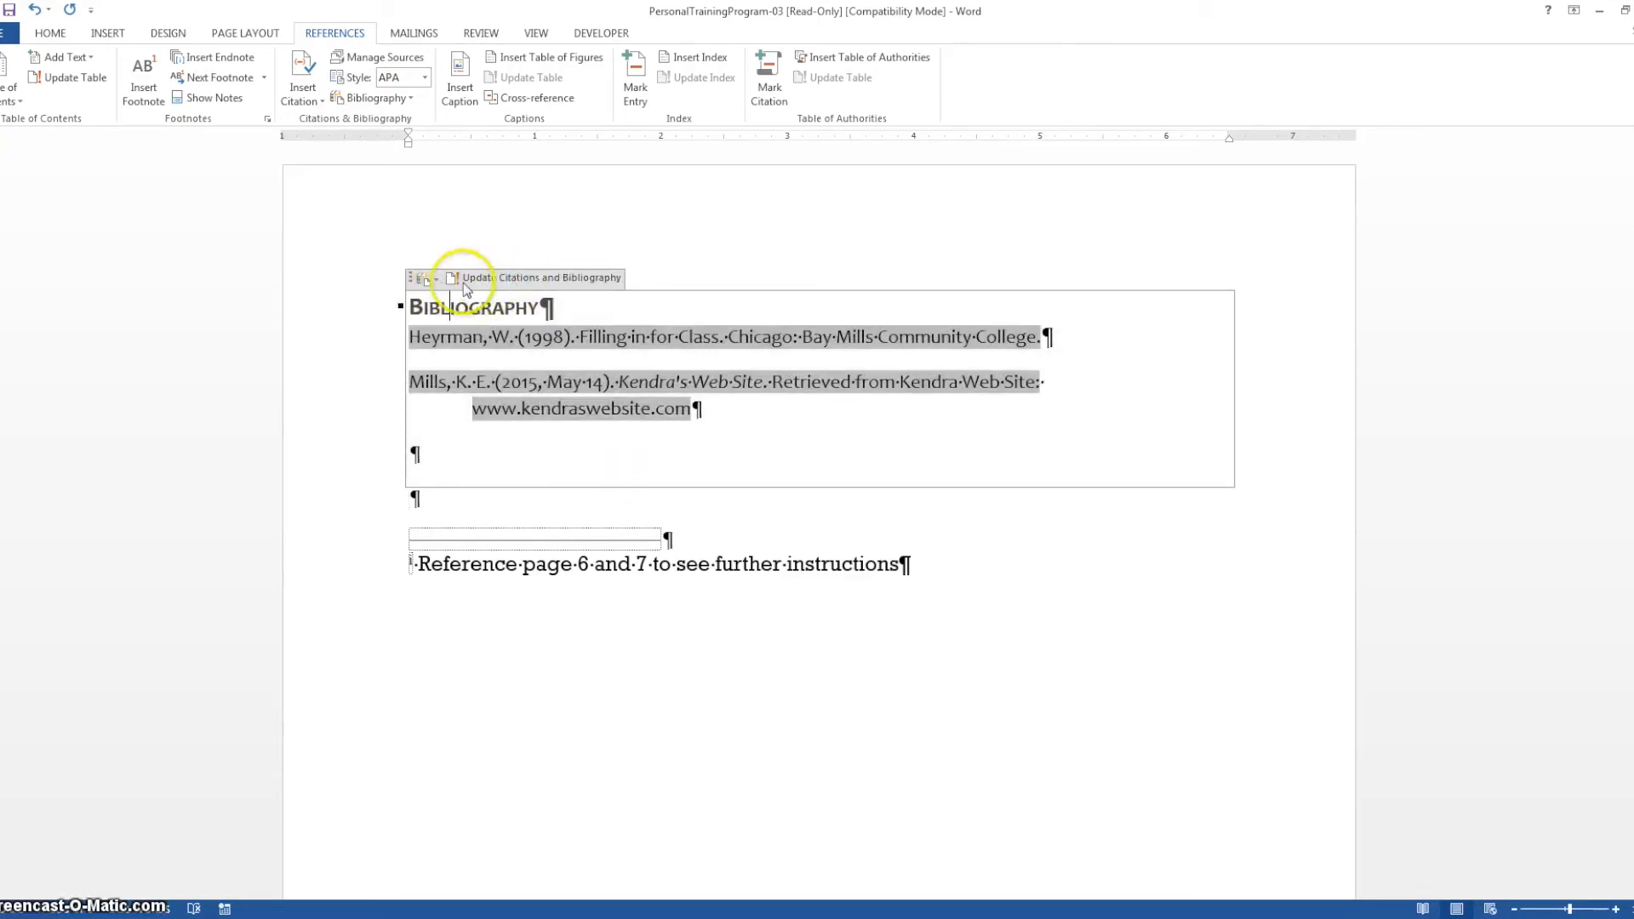
Try the References format on the inserted bibliography and settle on the Works Cited format
{"action": "left_click", "coordinate": [426, 278]}
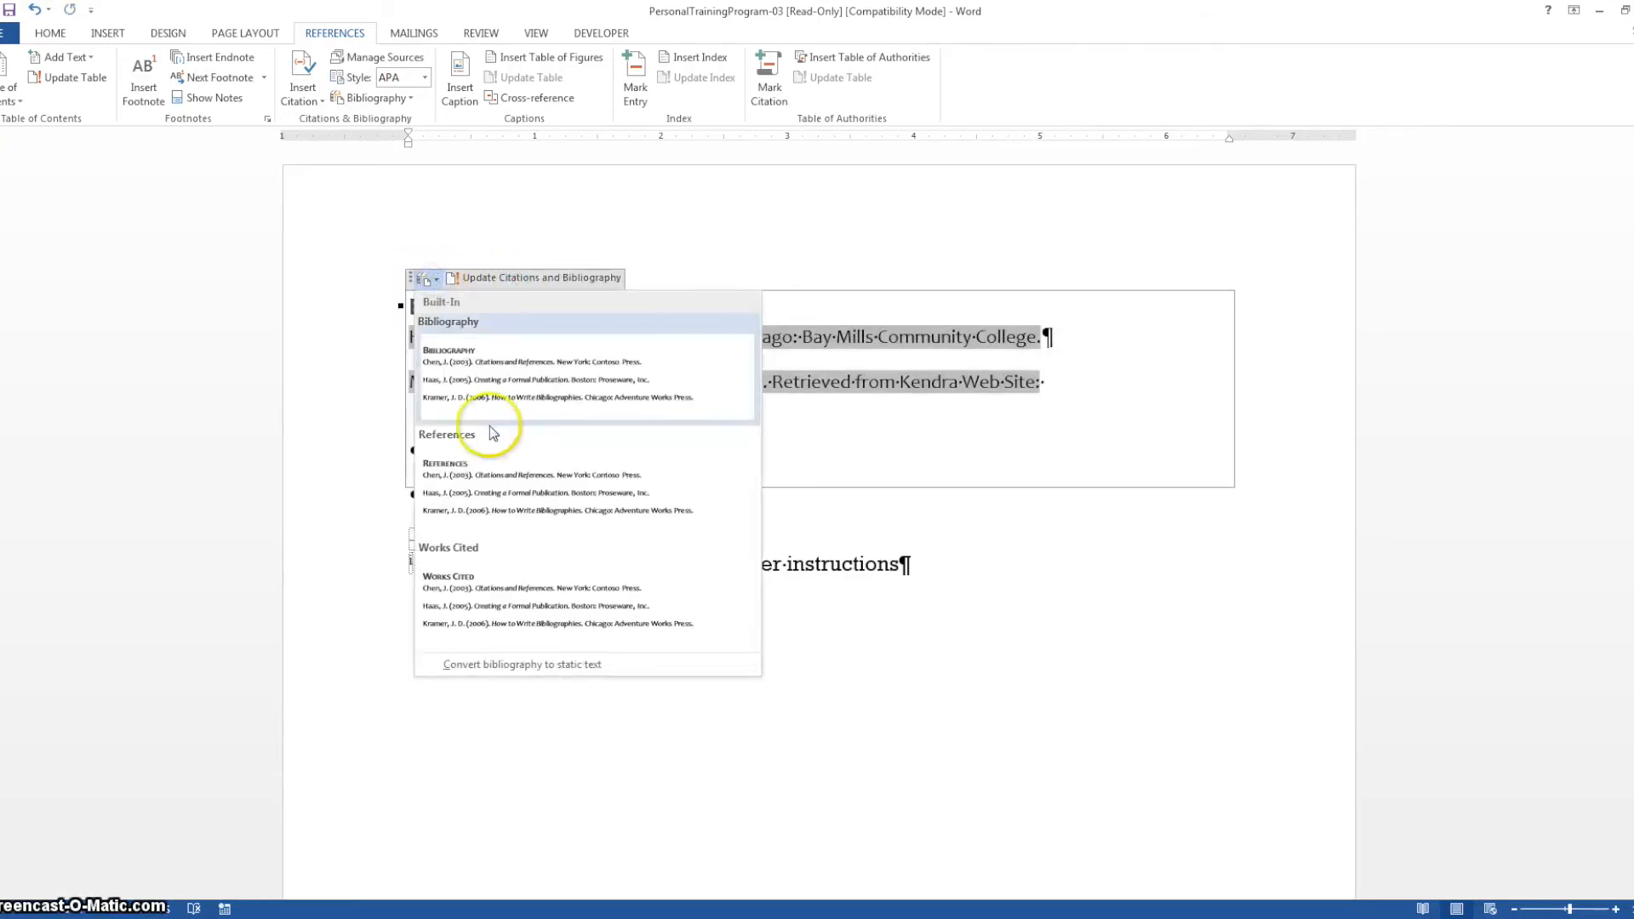
{"action": "left_click", "coordinate": [488, 501]}
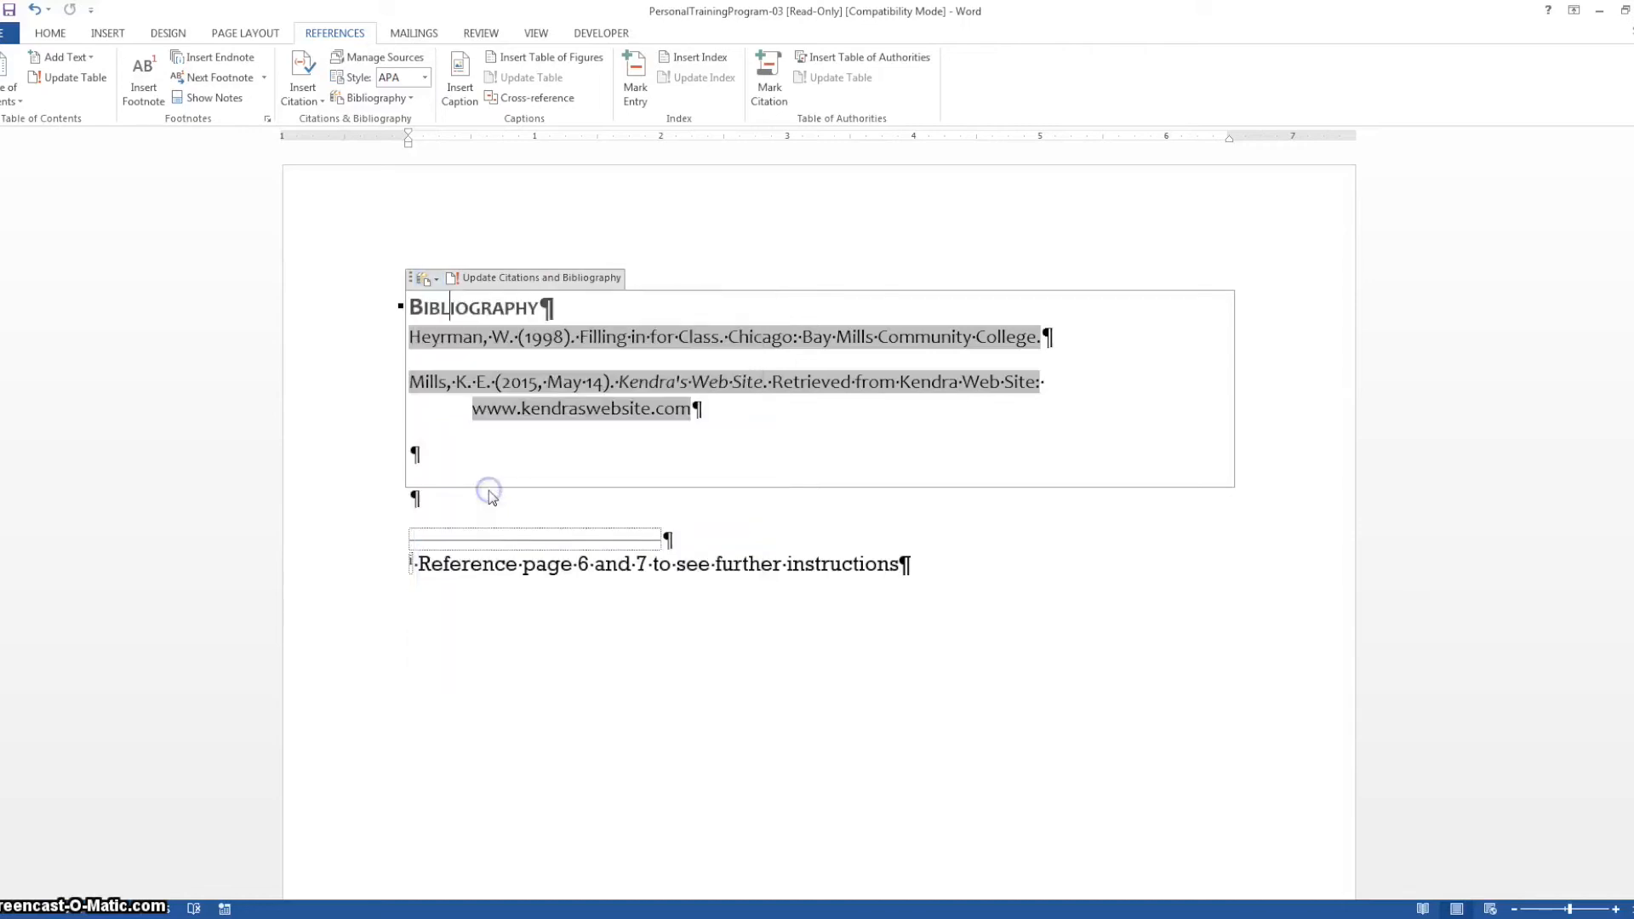
{"action": "left_click", "coordinate": [437, 282]}
{"action": "left_click", "coordinate": [466, 578]}
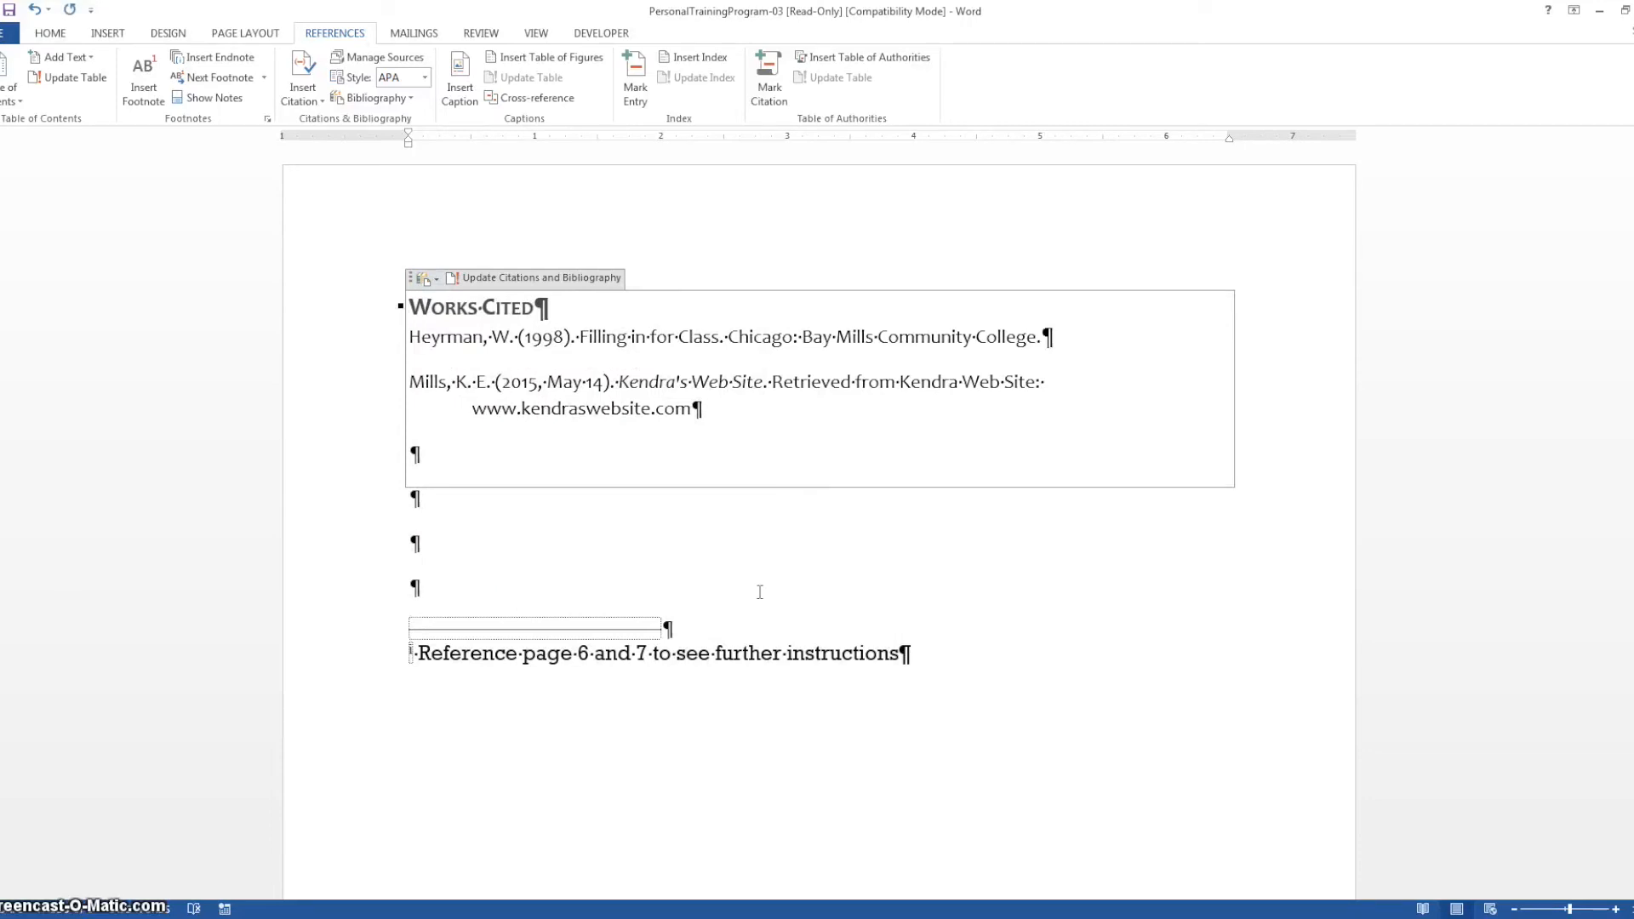
{"action": "left_click", "coordinate": [769, 774]}
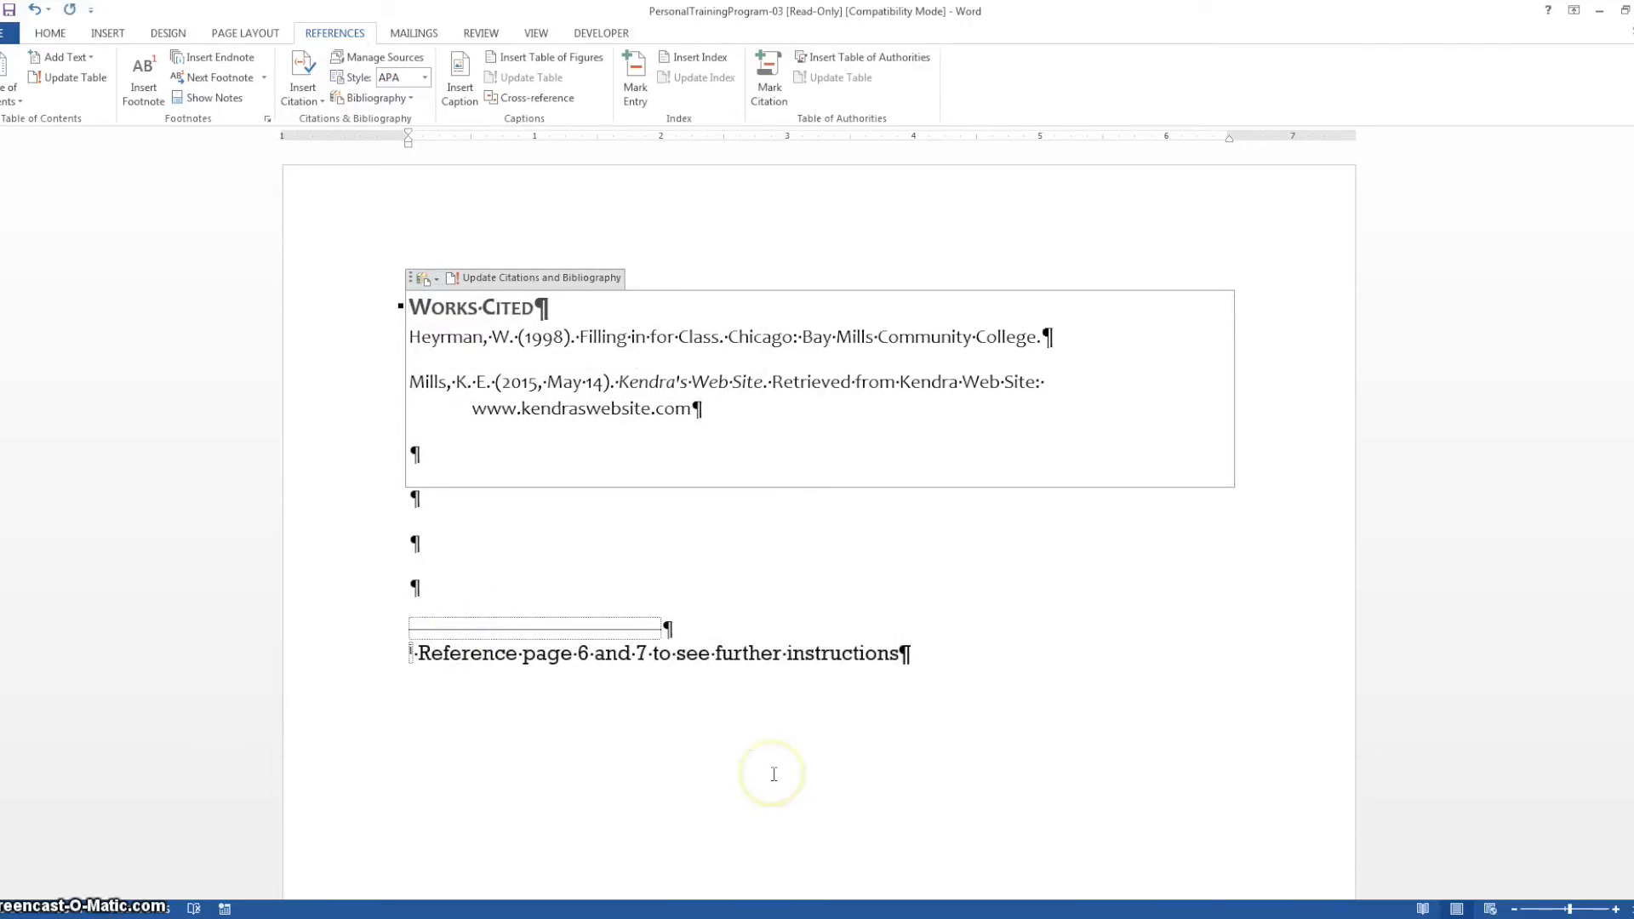